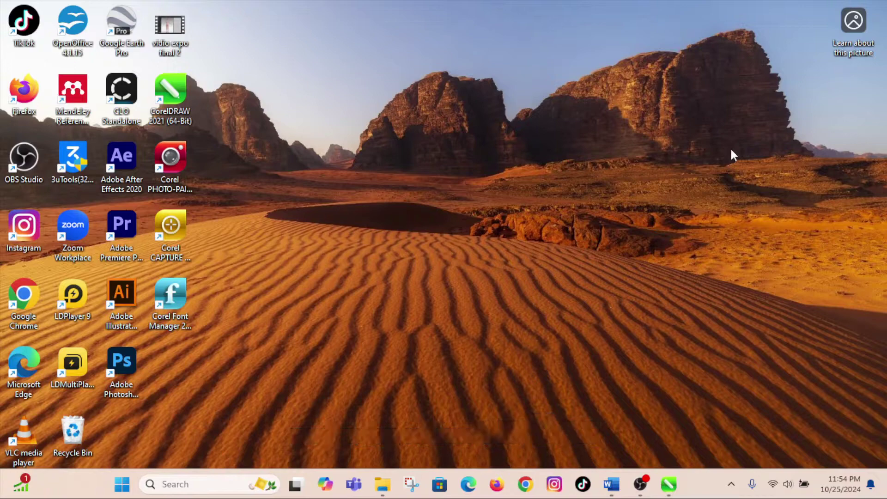
Step: Switch to the Word jobsheet and review the section A heading and body measurements for the Dressmaking bodice pattern
{"action": "left_click", "coordinate": [620, 472]}
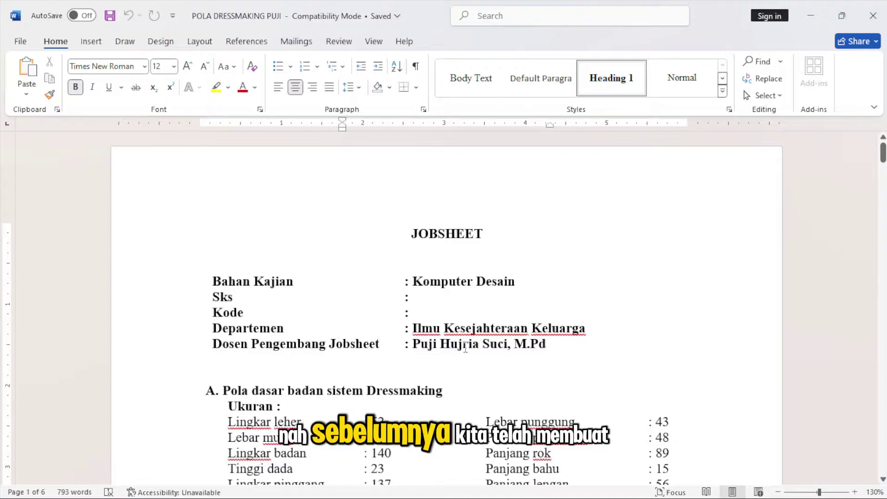
{"action": "scroll", "coordinate": [466, 348], "scroll_direction": "down", "scroll_amount": 1}
{"action": "scroll", "coordinate": [462, 292], "scroll_direction": "down", "scroll_amount": 2}
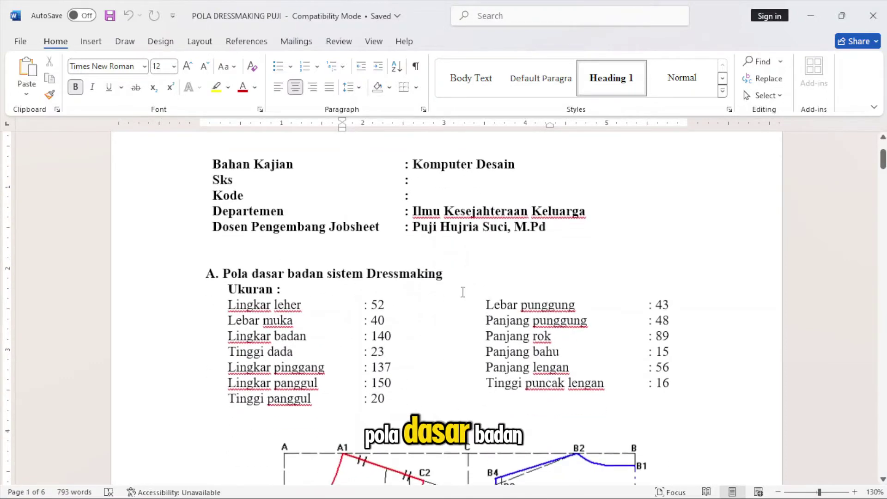
{"action": "scroll", "coordinate": [461, 254], "scroll_direction": "down", "scroll_amount": 3}
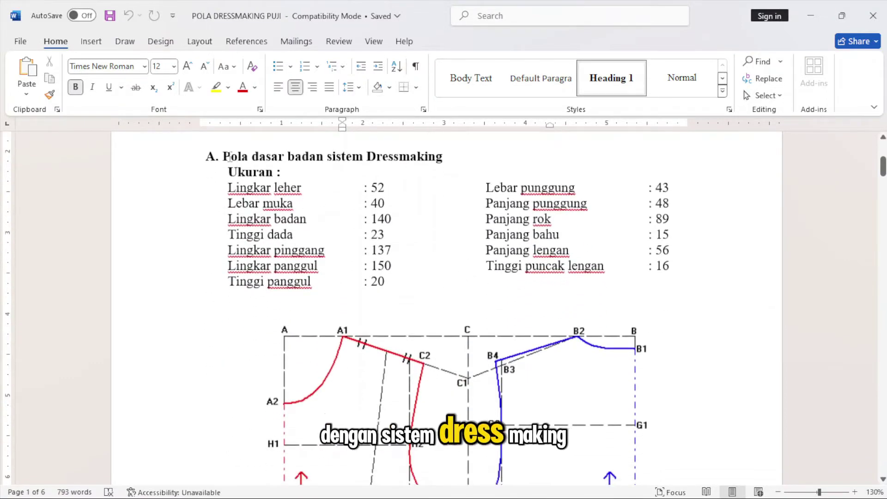
{"action": "left_click_drag", "start_coordinate": [223, 156], "coordinate": [456, 156]}
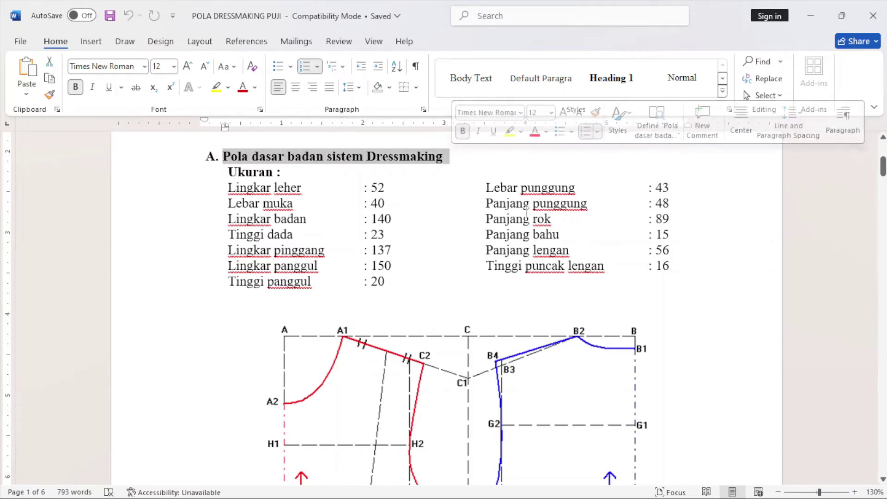
Step: Examine section B of the jobsheet for the sleeve pattern's armhole, cap height and sleeve length measurements and its diagram
{"action": "scroll", "coordinate": [600, 285], "scroll_direction": "down", "scroll_amount": 5}
{"action": "scroll", "coordinate": [600, 285], "scroll_direction": "down", "scroll_amount": 15}
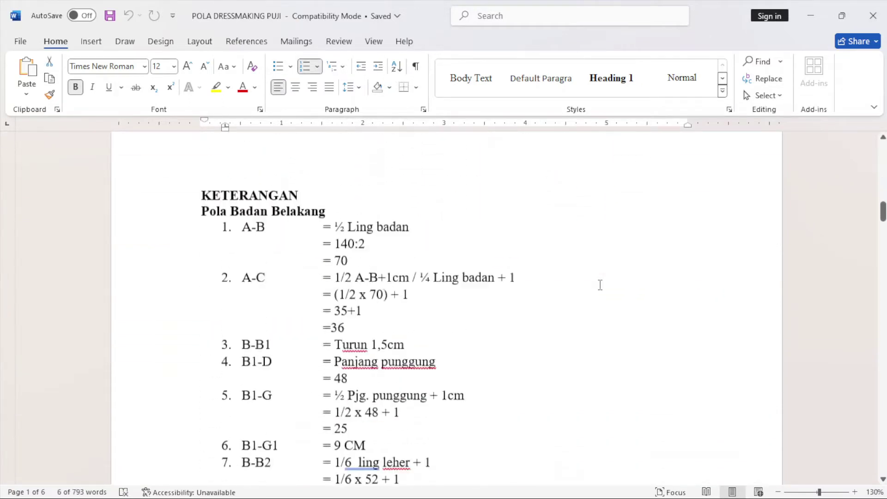
{"action": "scroll", "coordinate": [600, 286], "scroll_direction": "down", "scroll_amount": 20}
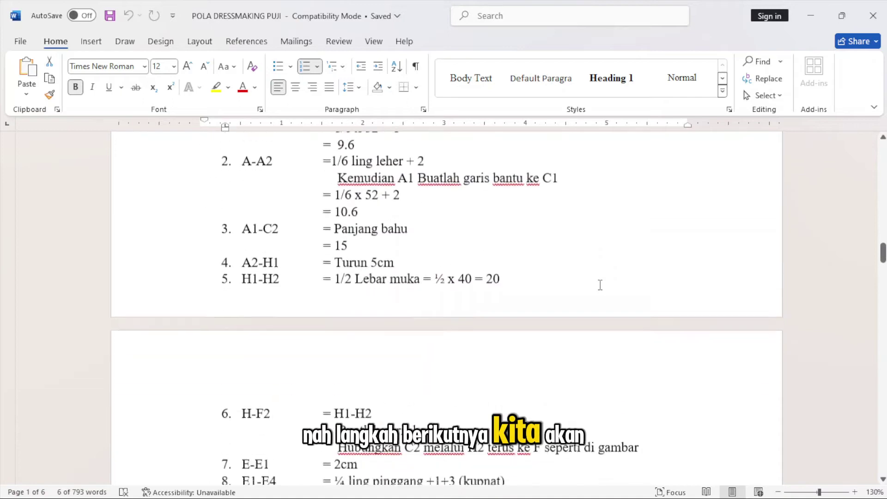
{"action": "scroll", "coordinate": [600, 285], "scroll_direction": "down", "scroll_amount": 10}
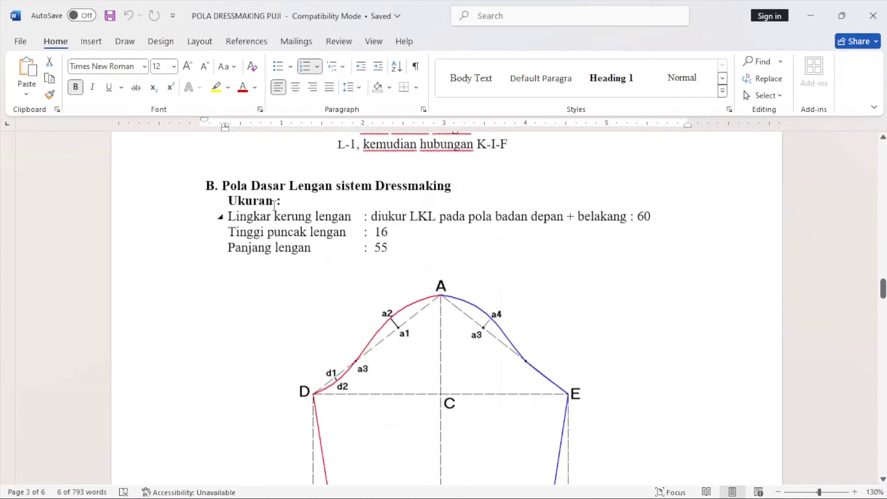
{"action": "left_click_drag", "start_coordinate": [256, 187], "coordinate": [457, 187]}
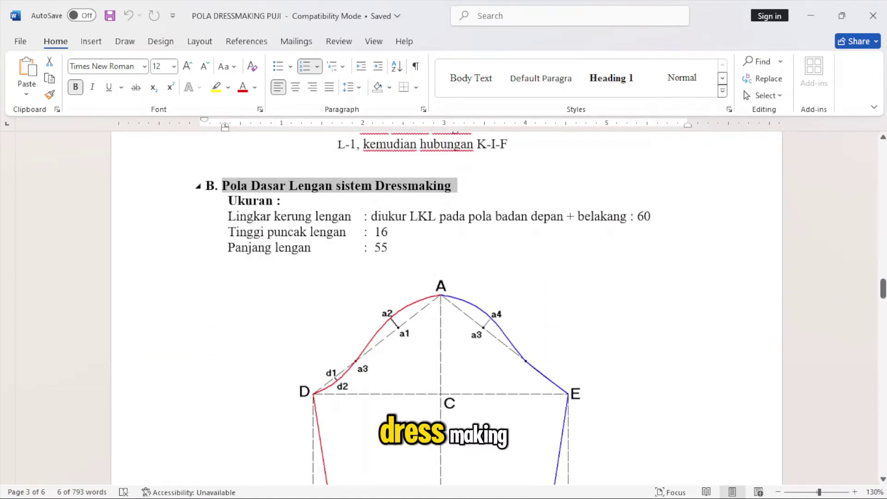
{"action": "left_click_drag", "start_coordinate": [630, 217], "coordinate": [657, 217]}
{"action": "left_click_drag", "start_coordinate": [376, 231], "coordinate": [405, 248]}
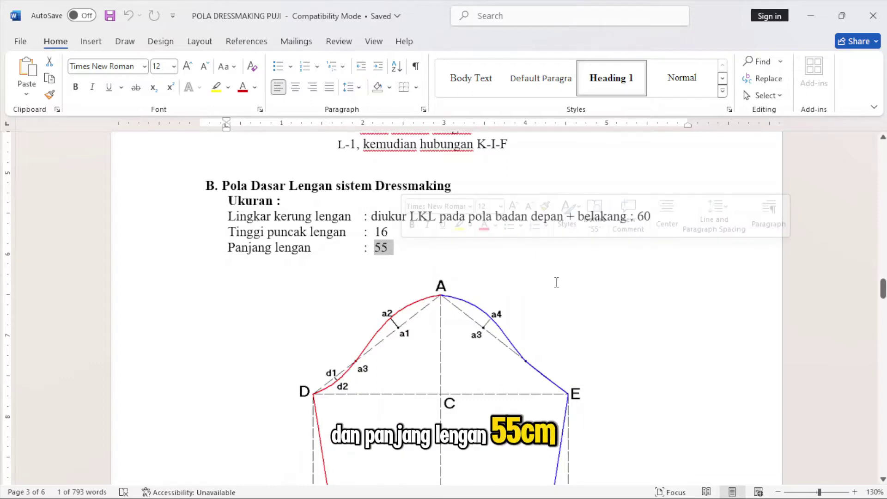
{"action": "scroll", "coordinate": [624, 281], "scroll_direction": "down", "scroll_amount": 3}
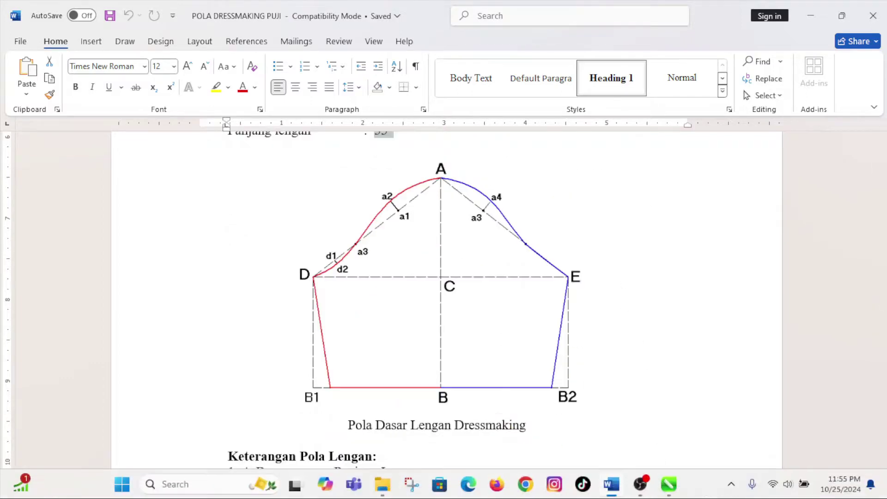
Step: Switch to CorelDRAW and create a new document in centimeters, 147 cm wide and 300 cm high
{"action": "left_click", "coordinate": [669, 484]}
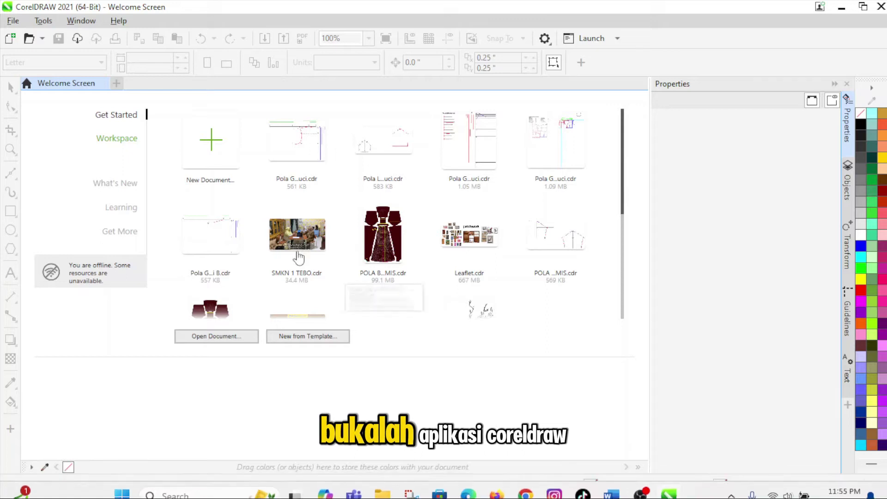
{"action": "left_click", "coordinate": [11, 22]}
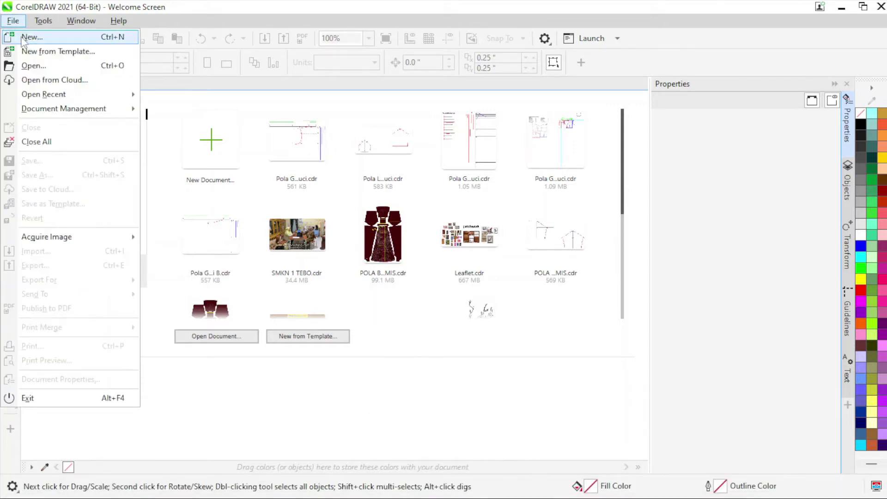
{"action": "left_click", "coordinate": [28, 37]}
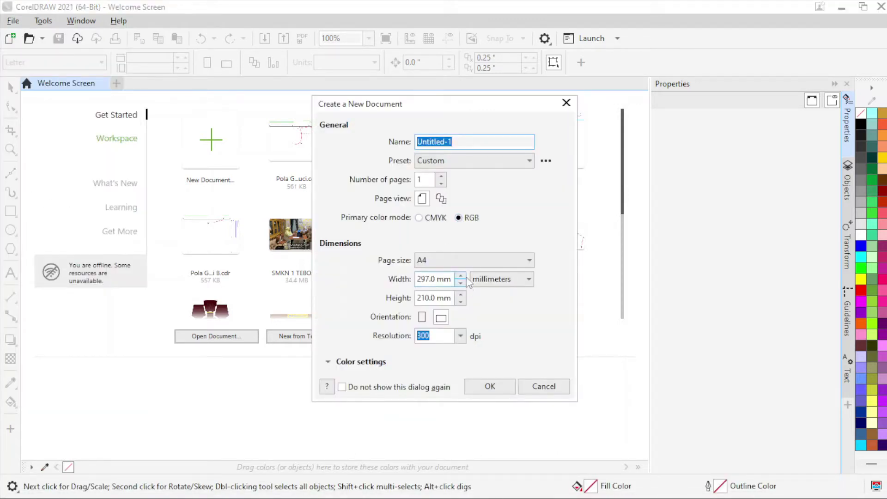
{"action": "left_click", "coordinate": [504, 279]}
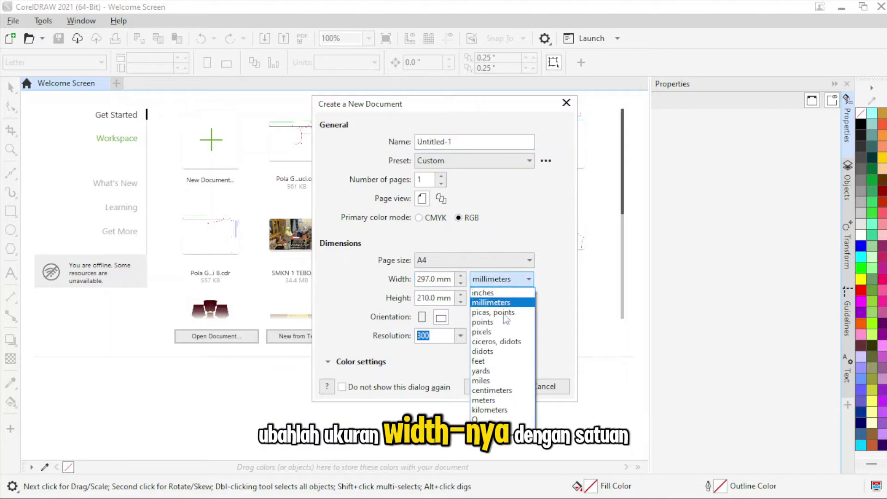
{"action": "left_click", "coordinate": [492, 390]}
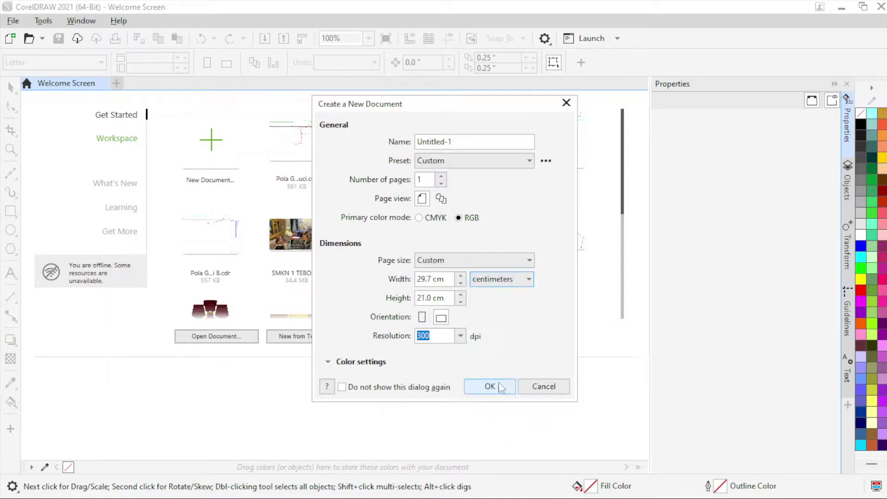
{"action": "type", "text": "300"}
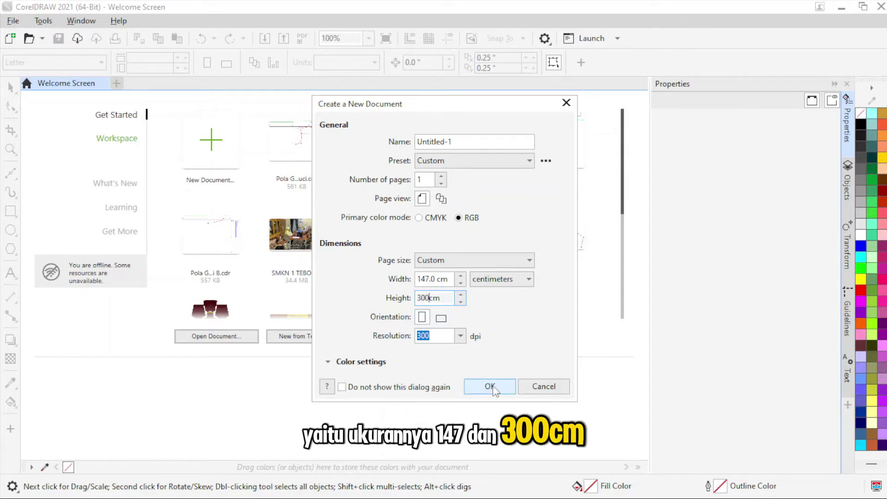
{"action": "left_click", "coordinate": [490, 387]}
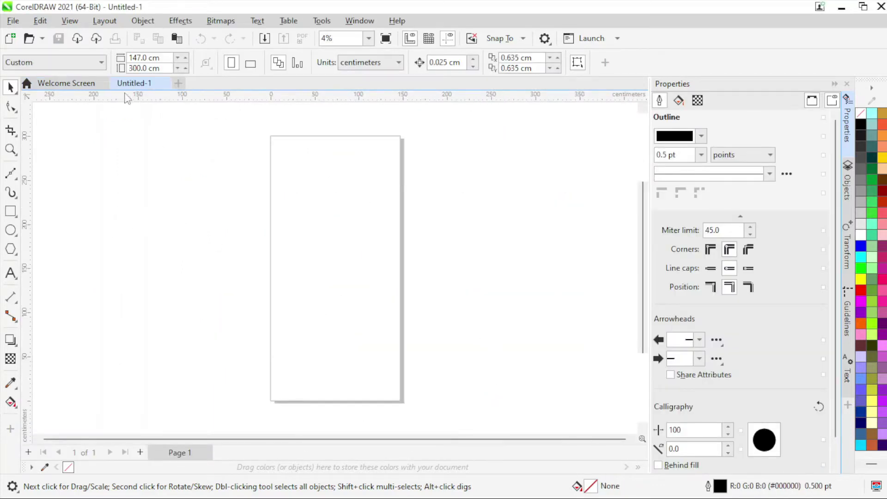
Step: Save the drawing in the DESAIN KOMPUTER A folder on drive D as "Pola Lengan_" followed by the author's full name
{"action": "left_click", "coordinate": [13, 20]}
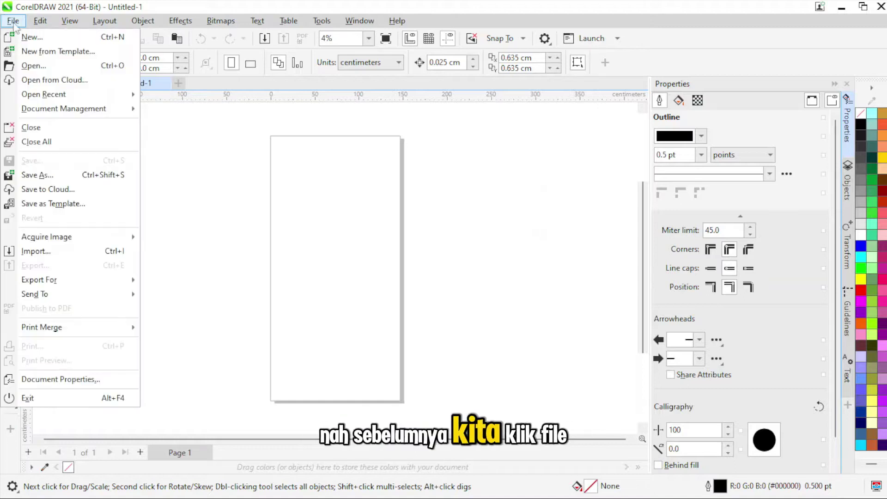
{"action": "left_click", "coordinate": [32, 179]}
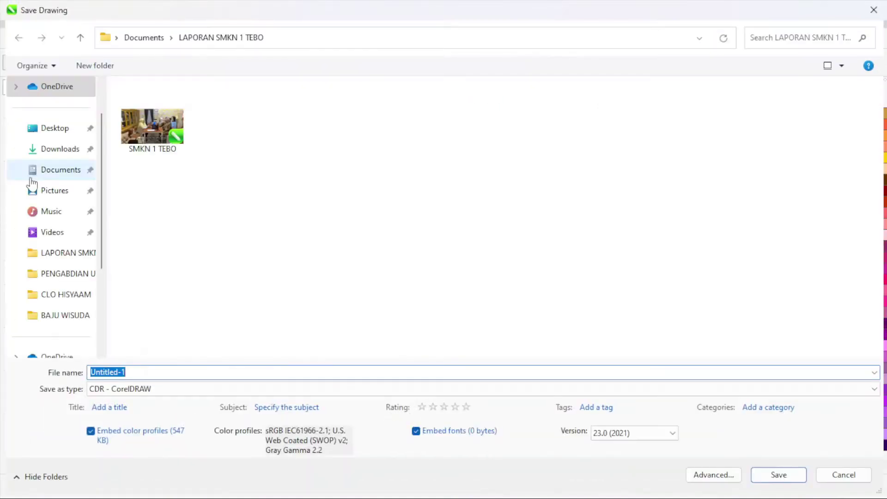
{"action": "scroll", "coordinate": [103, 258], "scroll_direction": "down", "scroll_amount": 2}
{"action": "left_click", "coordinate": [67, 318]}
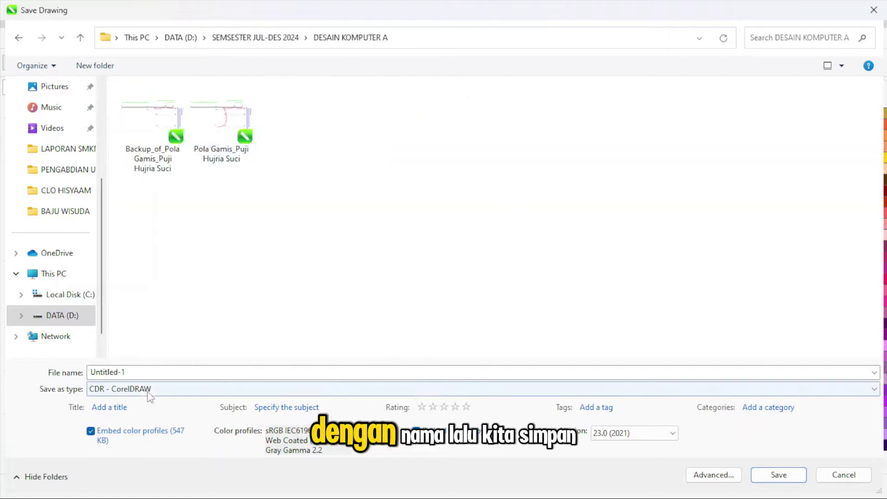
{"action": "left_click", "coordinate": [155, 369]}
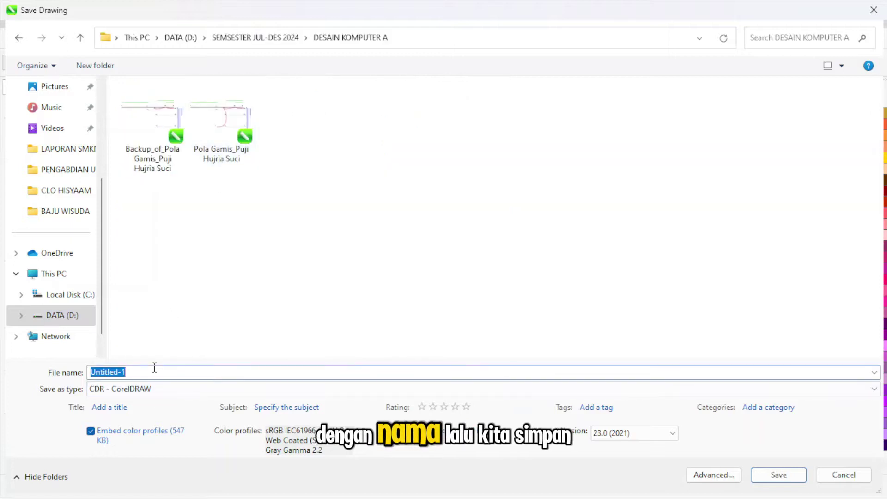
{"action": "type", "text": "Pola "}
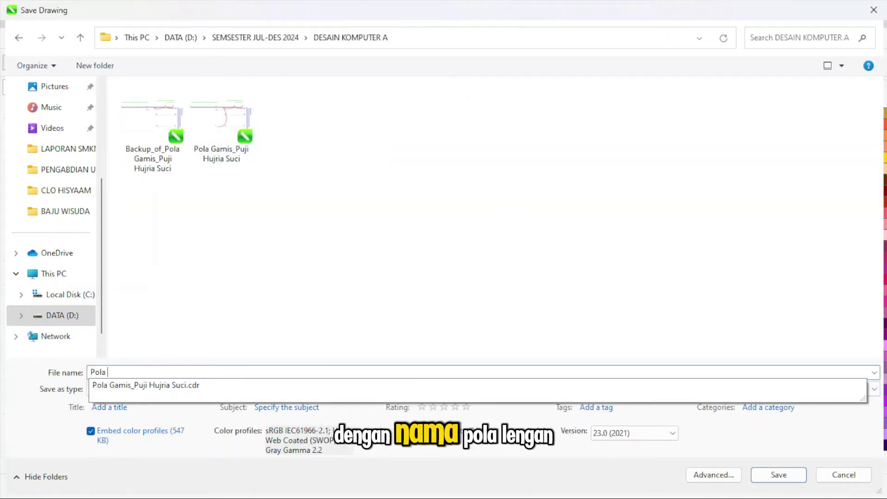
{"action": "type", "text": "Lengan"}
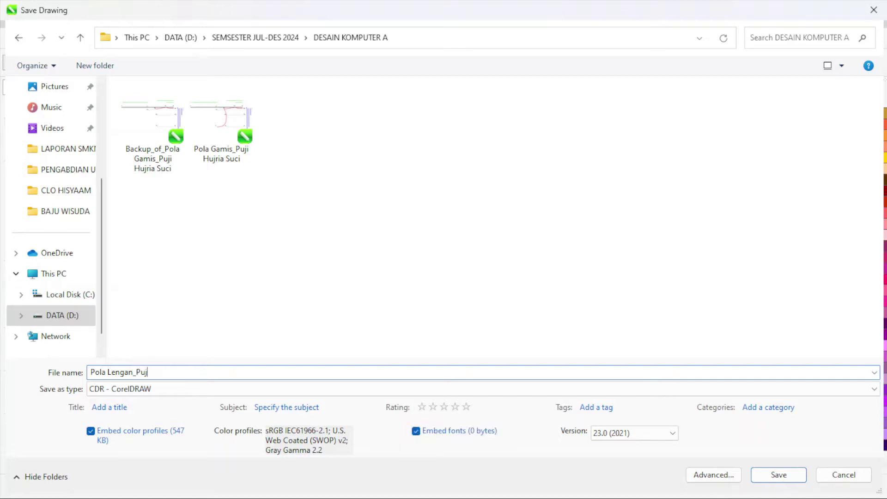
{"action": "type", "text": "_Puji Hujria Suci"}
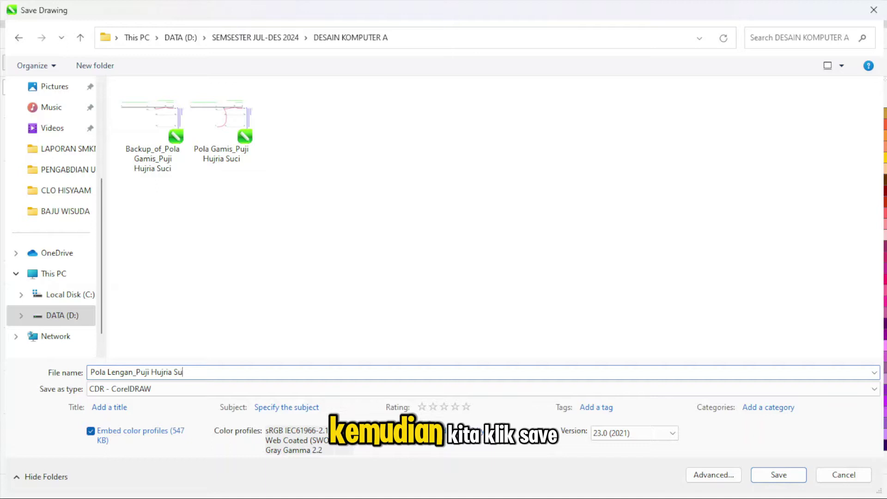
{"action": "left_click", "coordinate": [780, 475]}
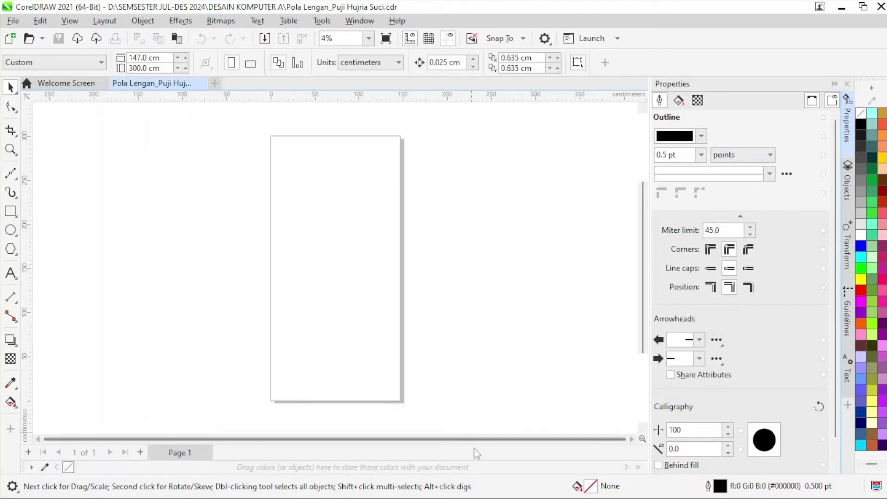
Step: Switch to the Word jobsheet and capture a rectangular screenshot of the labelled sleeve pattern diagram
{"action": "left_click", "coordinate": [612, 485]}
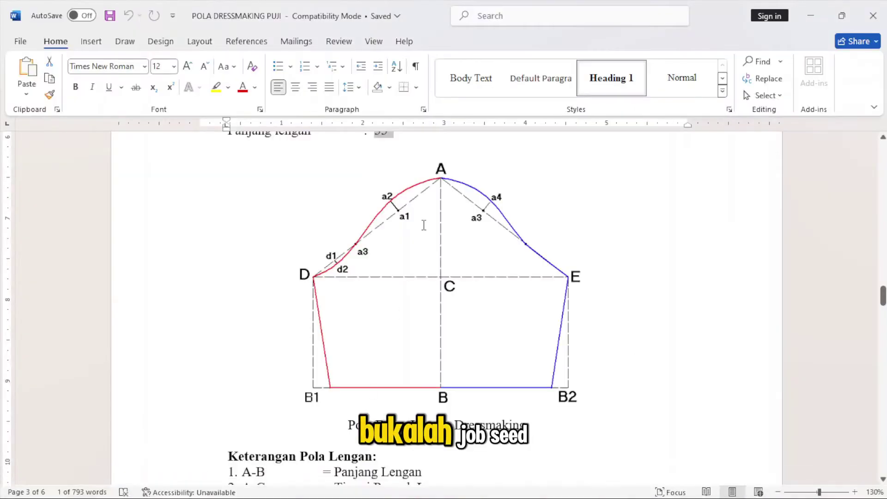
{"action": "scroll", "coordinate": [382, 298], "scroll_direction": "down", "scroll_amount": 1}
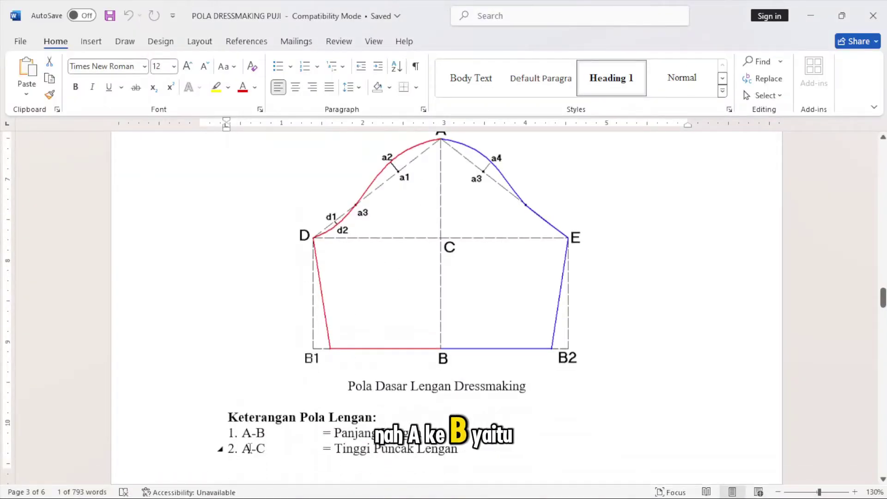
{"action": "scroll", "coordinate": [456, 204], "scroll_direction": "up", "scroll_amount": 1}
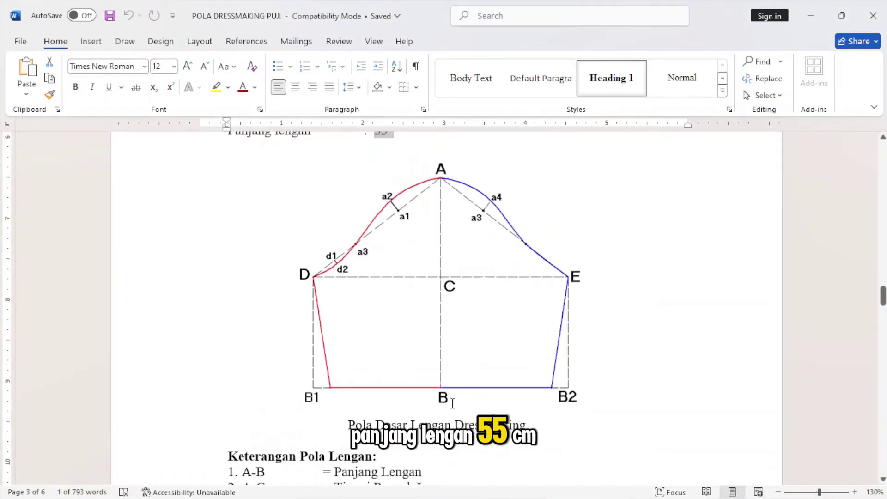
{"action": "key", "text": "super+shift+s"}
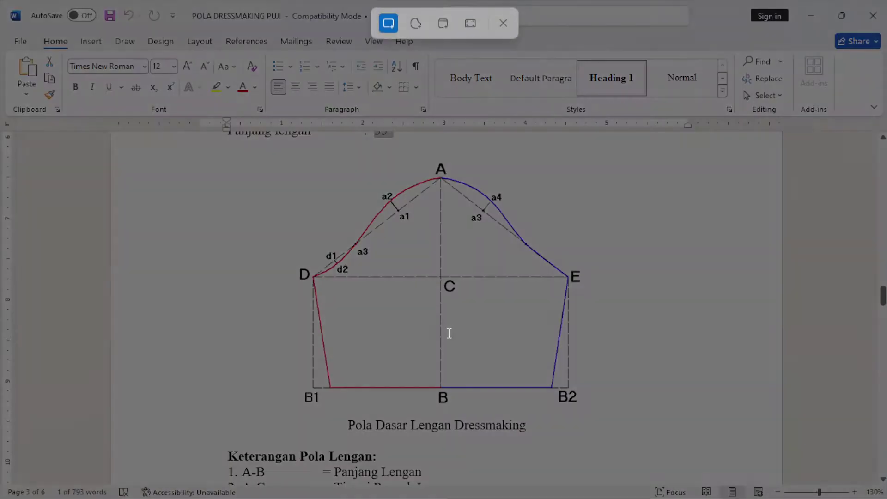
{"action": "left_click_drag", "start_coordinate": [257, 151], "coordinate": [616, 410]}
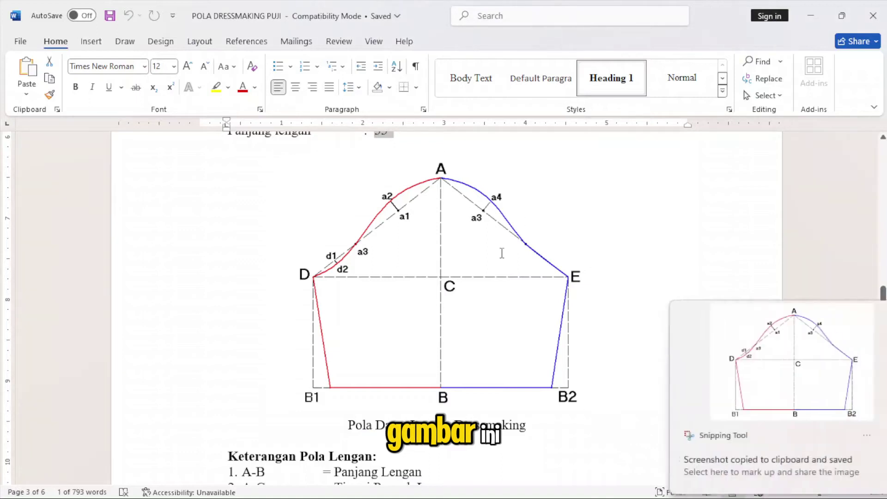
Step: Switch to CorelDRAW, paste the captured sleeve diagram and enlarge it to about 39.5 × 28.6 cm
{"action": "key", "text": "alt+Tab"}
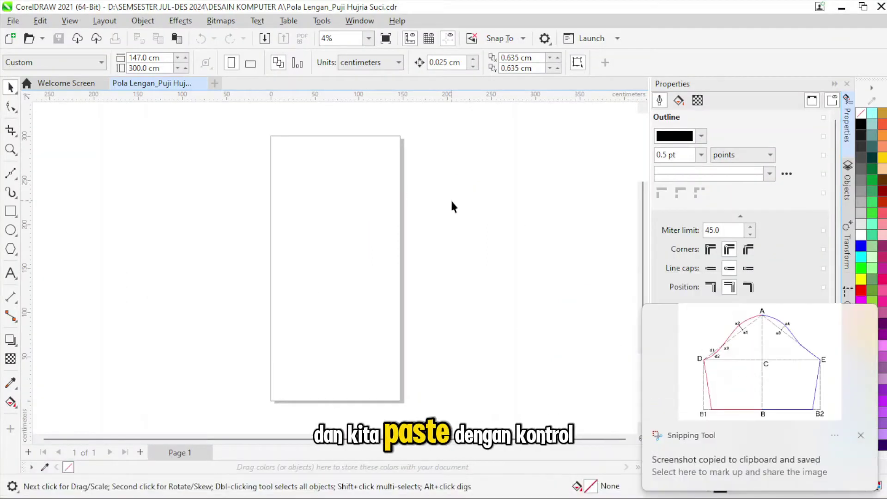
{"action": "key", "text": "ctrl+v"}
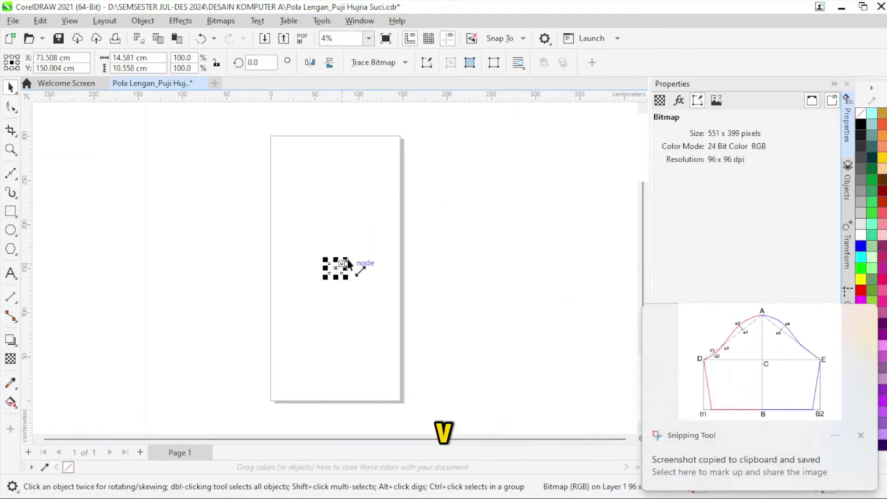
{"action": "scroll", "coordinate": [348, 259], "scroll_direction": "up", "scroll_amount": 1}
{"action": "scroll", "coordinate": [348, 259], "scroll_direction": "down", "scroll_amount": 1}
{"action": "left_click_drag", "start_coordinate": [346, 263], "coordinate": [308, 232]}
{"action": "scroll", "coordinate": [256, 196], "scroll_direction": "up", "scroll_amount": 4}
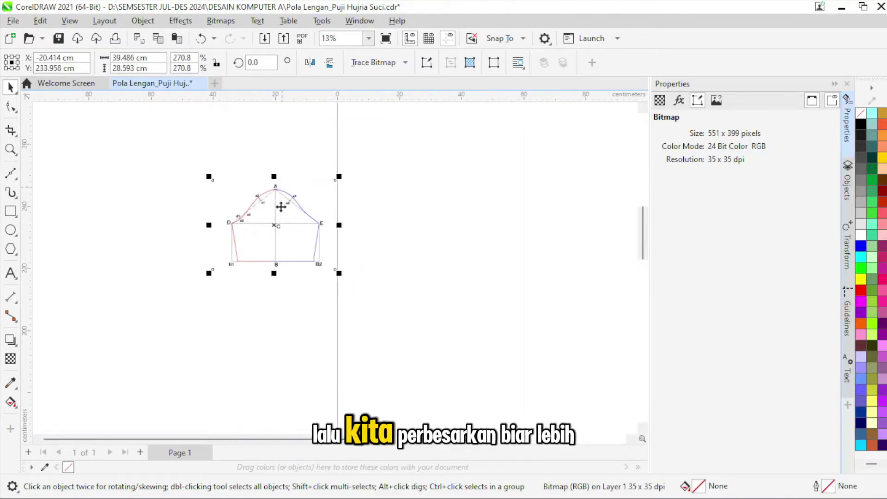
Step: Enlarge the sleeve diagram to about 54 × 39 cm and place it outside the page, beside its upper left edge
{"action": "left_click_drag", "start_coordinate": [340, 275], "coordinate": [388, 308]}
{"action": "scroll", "coordinate": [341, 246], "scroll_direction": "up", "scroll_amount": 1}
{"action": "scroll", "coordinate": [340, 245], "scroll_direction": "down", "scroll_amount": 3}
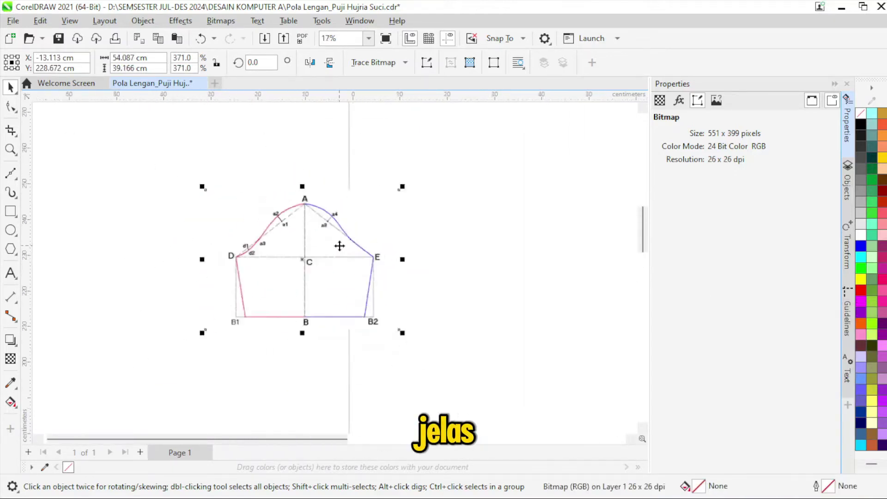
{"action": "left_click_drag", "start_coordinate": [320, 254], "coordinate": [285, 197]}
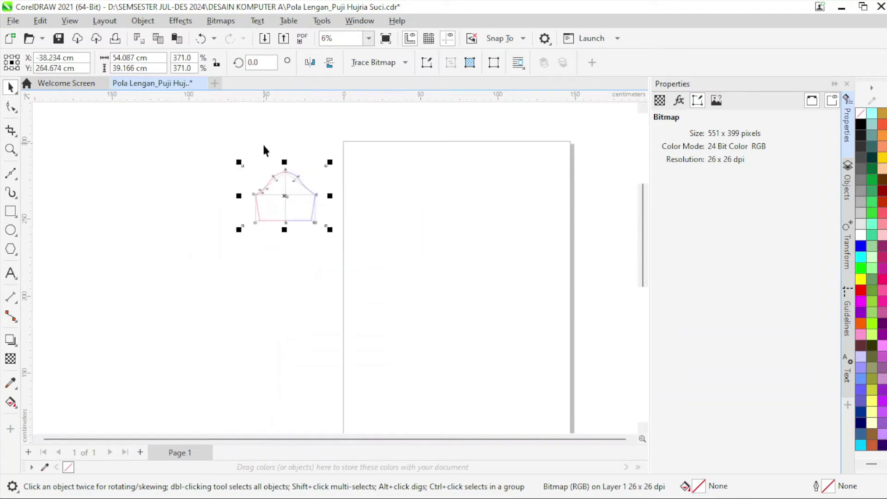
Step: Draw a straight vertical line about 44 cm long in the upper part of the page with the Bézier tool
{"action": "scroll", "coordinate": [368, 162], "scroll_direction": "up", "scroll_amount": 1}
{"action": "scroll", "coordinate": [223, 190], "scroll_direction": "up", "scroll_amount": 1}
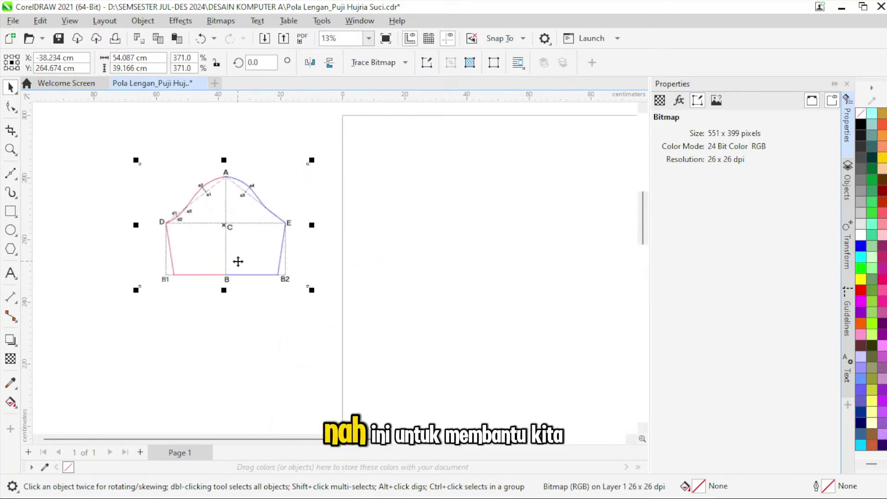
{"action": "scroll", "coordinate": [238, 259], "scroll_direction": "down", "scroll_amount": 2}
{"action": "scroll", "coordinate": [395, 241], "scroll_direction": "up", "scroll_amount": 1}
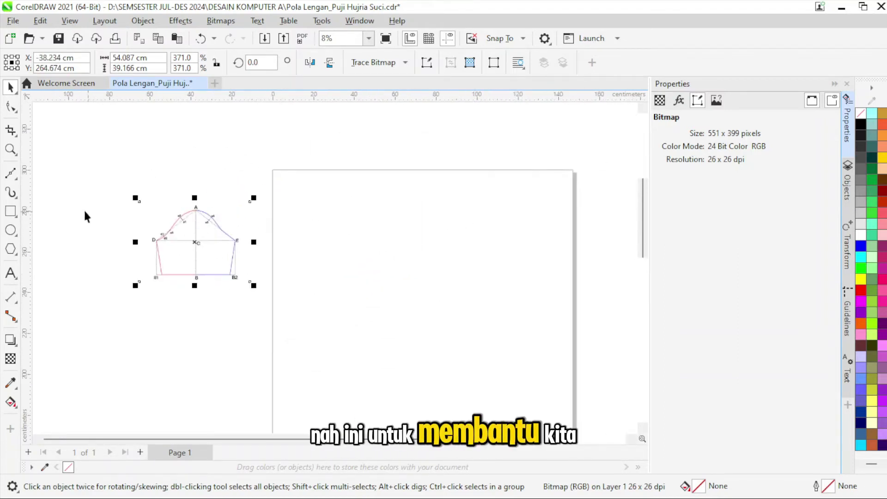
{"action": "left_click", "coordinate": [12, 176]}
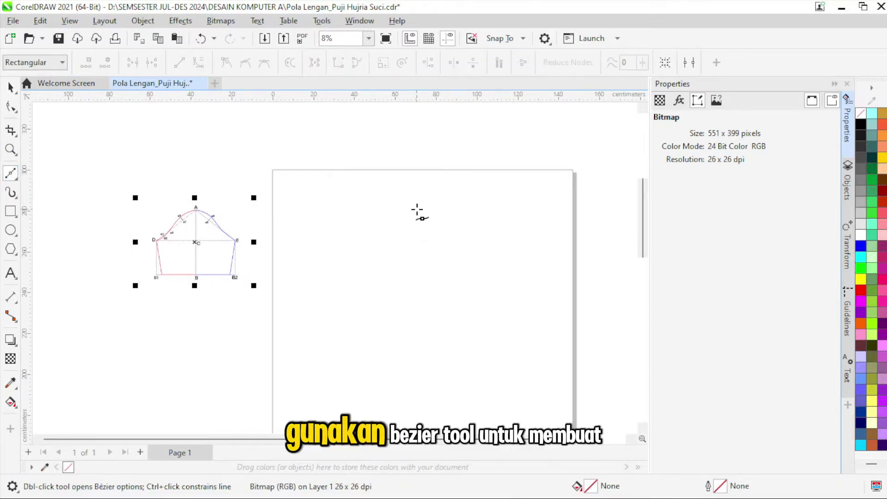
{"action": "left_click", "coordinate": [417, 208]}
{"action": "left_click", "coordinate": [417, 299]}
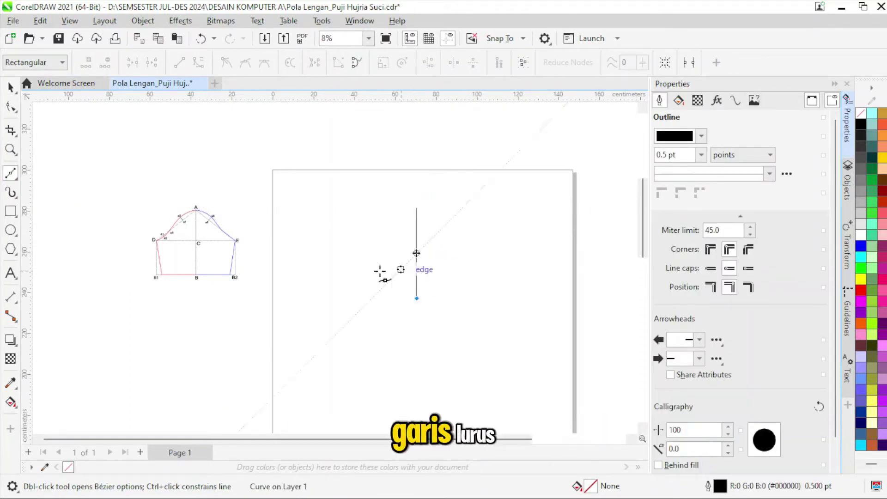
Step: Set the vertical line's height to 55 cm
{"action": "left_click", "coordinate": [13, 89]}
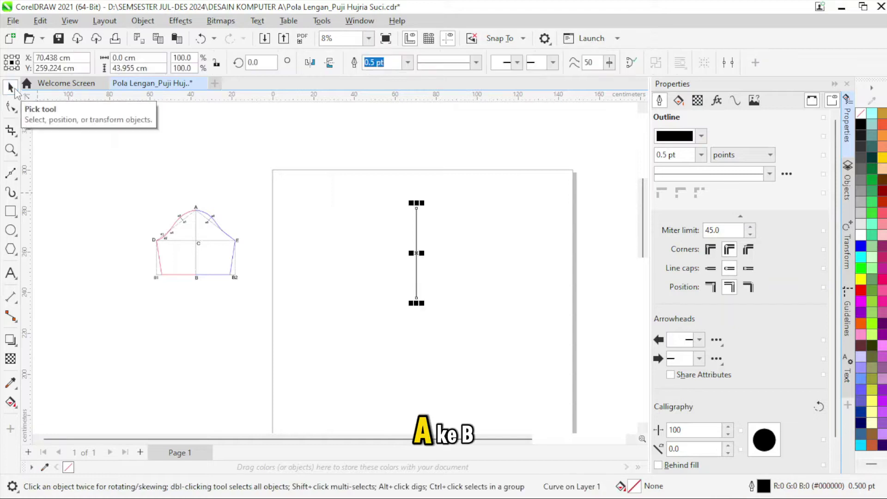
{"action": "double_click", "coordinate": [132, 68]}
{"action": "type", "text": "55"}
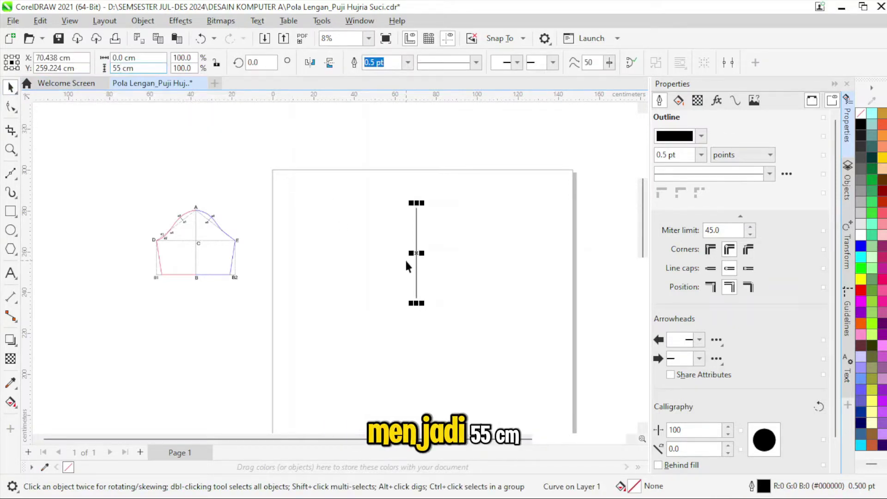
{"action": "key", "text": "Return"}
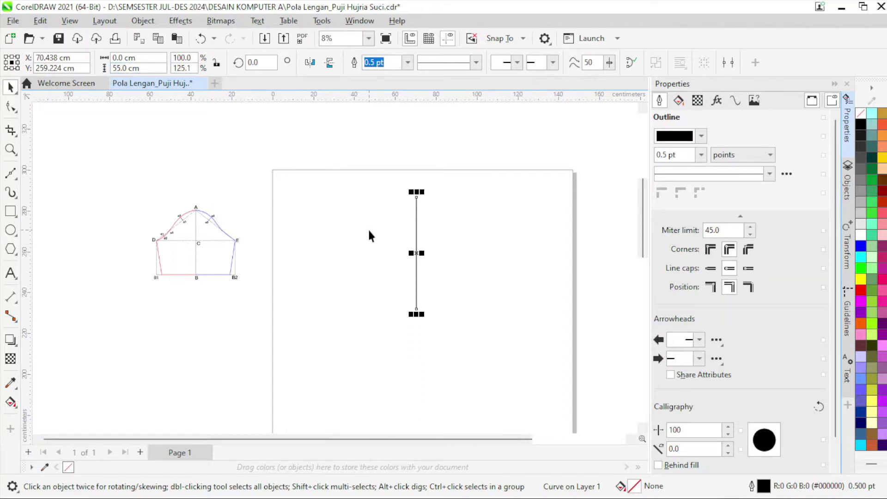
Step: Enlarge the sleeve reference diagram to about 98.4 × 71.3 cm and place it outside the page, beside the vertical line
{"action": "left_click", "coordinate": [201, 228]}
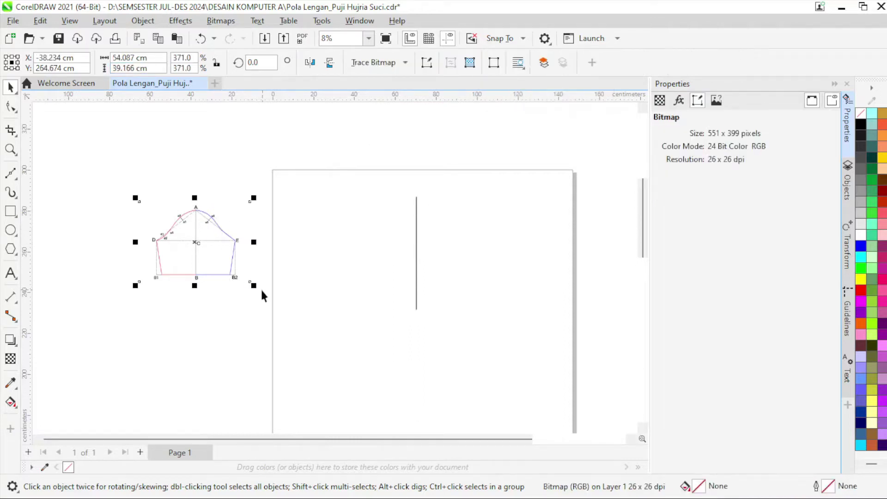
{"action": "left_click_drag", "start_coordinate": [258, 289], "coordinate": [292, 374]}
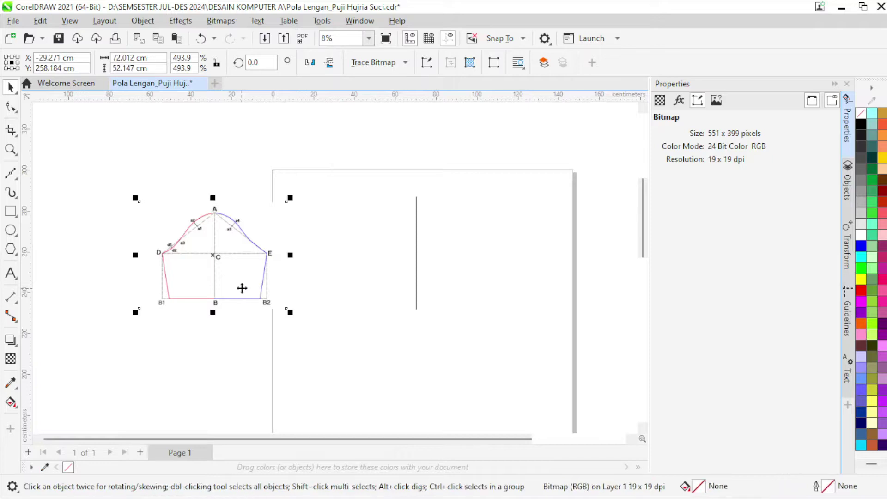
{"action": "left_click_drag", "start_coordinate": [294, 319], "coordinate": [315, 334]}
{"action": "left_click_drag", "start_coordinate": [269, 301], "coordinate": [223, 287]}
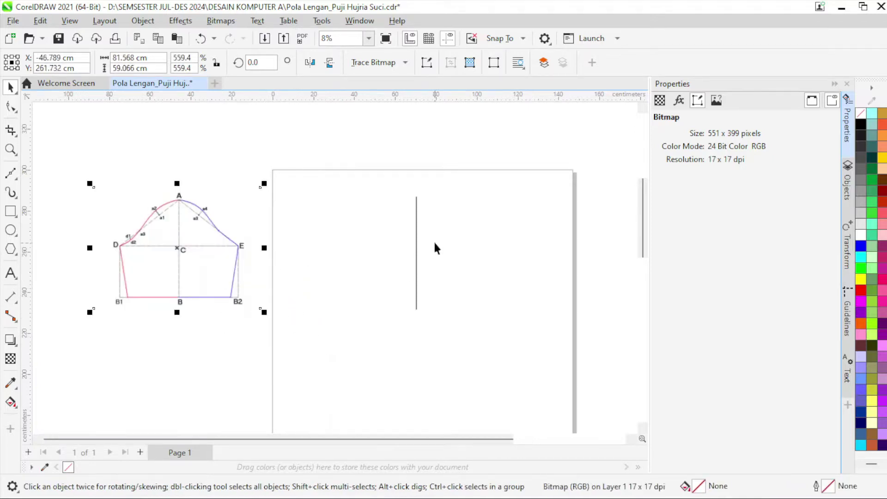
{"action": "left_click_drag", "start_coordinate": [264, 313], "coordinate": [238, 299]}
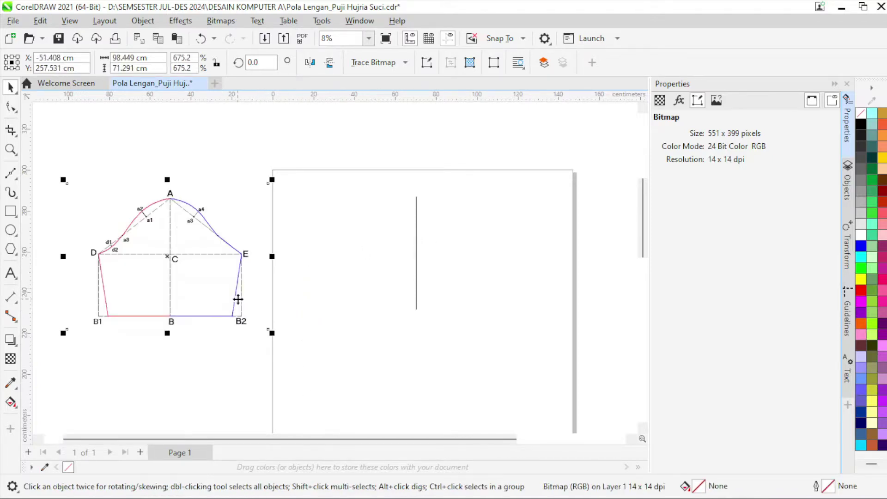
Step: Give the 55 cm vertical line a dashed line style and an 8 pt outline width
{"action": "left_click", "coordinate": [417, 236]}
{"action": "scroll", "coordinate": [384, 250], "scroll_direction": "up", "scroll_amount": 1}
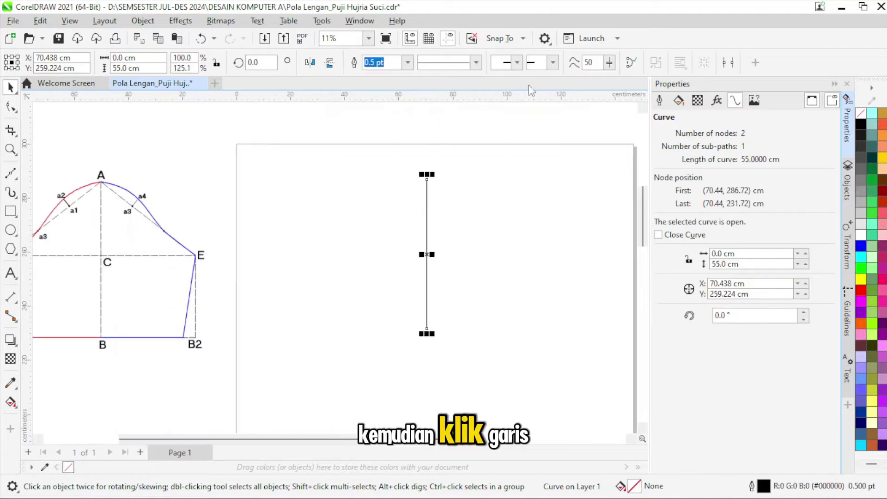
{"action": "left_click", "coordinate": [477, 62]}
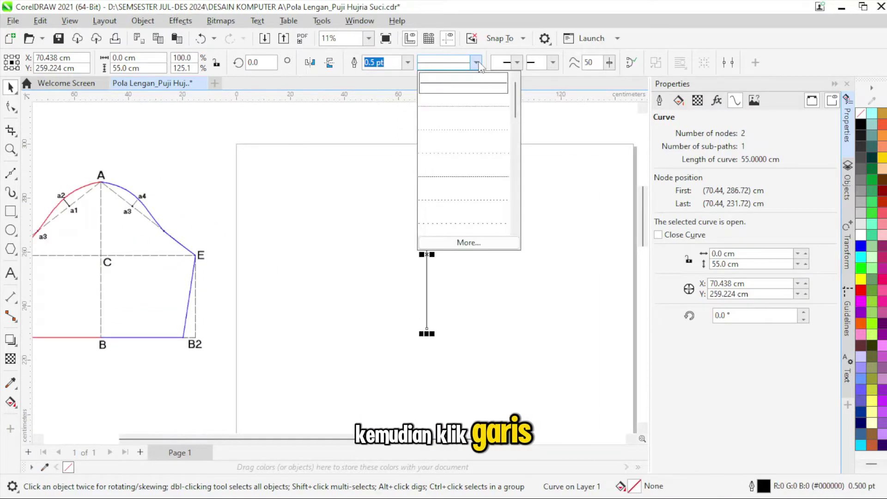
{"action": "left_click", "coordinate": [475, 223]}
{"action": "left_click", "coordinate": [407, 62]}
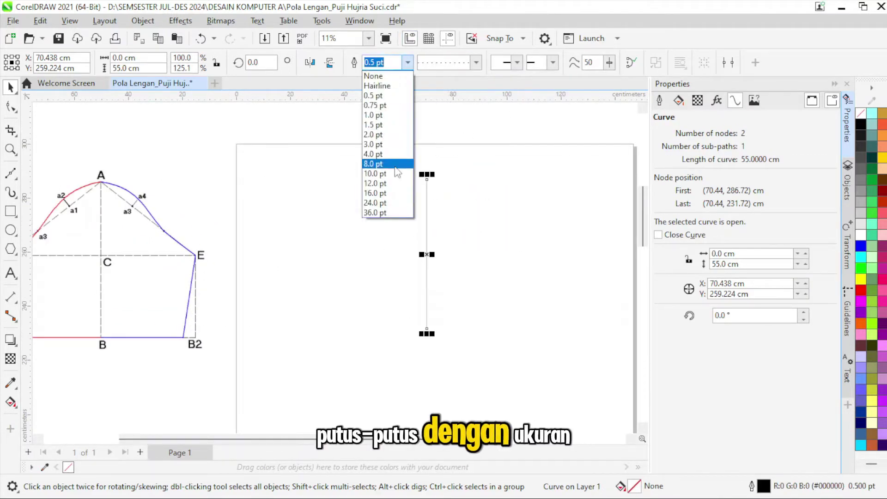
{"action": "left_click", "coordinate": [393, 164]}
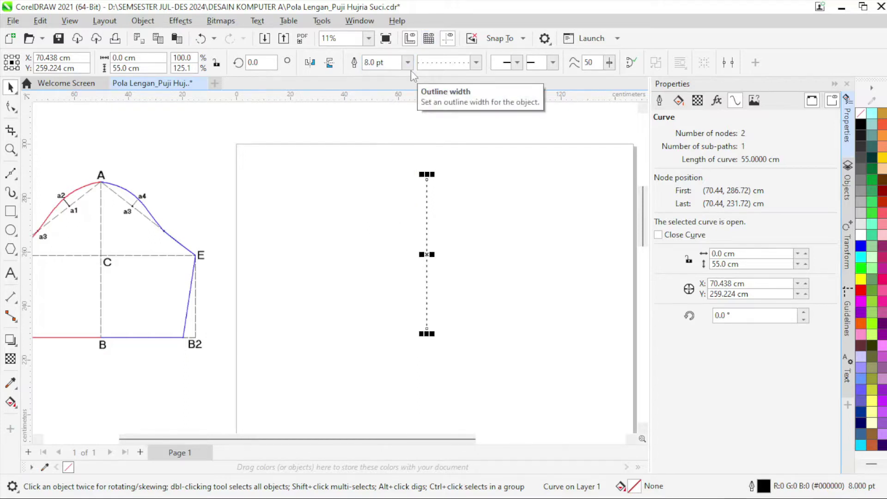
Step: Add the text label A in 48 pt Arial above the upper end of the dashed line
{"action": "left_click", "coordinate": [11, 274]}
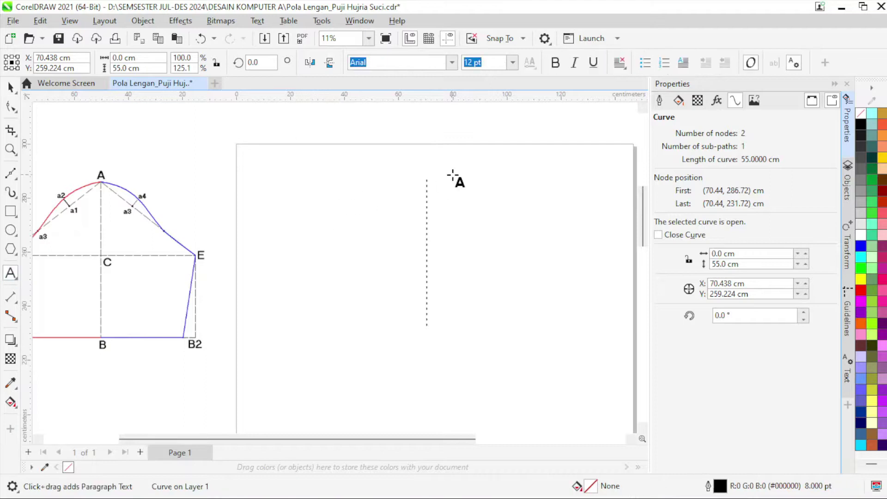
{"action": "left_click", "coordinate": [426, 164]}
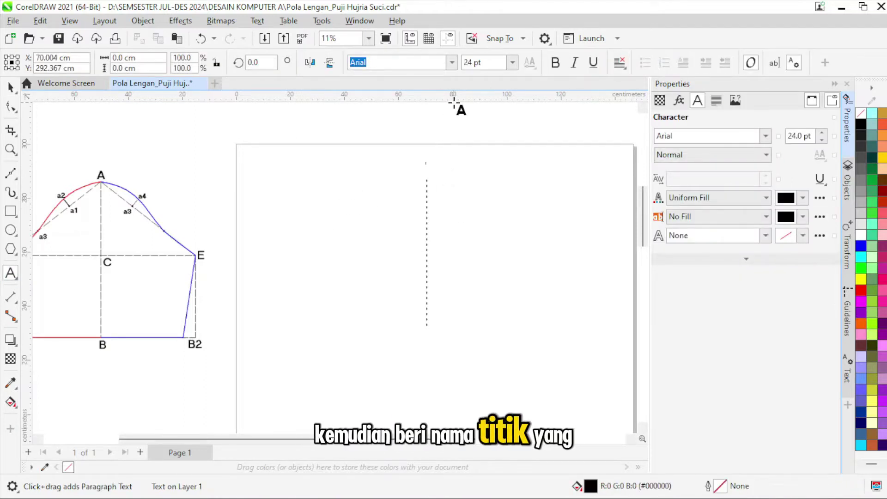
{"action": "left_click", "coordinate": [513, 62]}
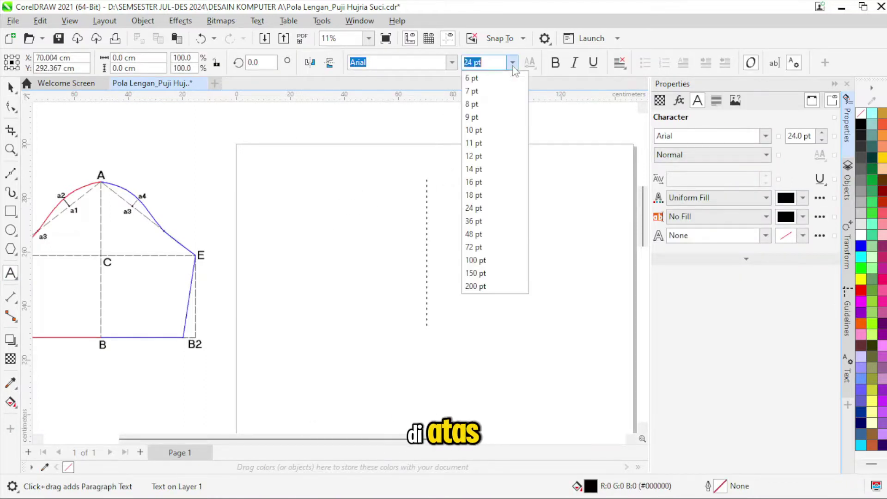
{"action": "left_click", "coordinate": [487, 234]}
{"action": "type", "text": "A"}
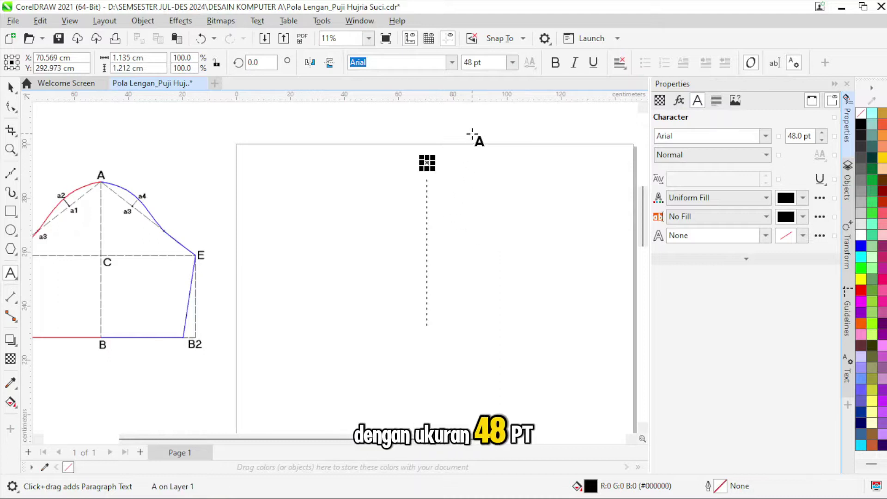
Step: Set the A label's text size to 72 pt and place it just above the line's upper end
{"action": "left_click", "coordinate": [10, 86]}
{"action": "left_click", "coordinate": [513, 62]}
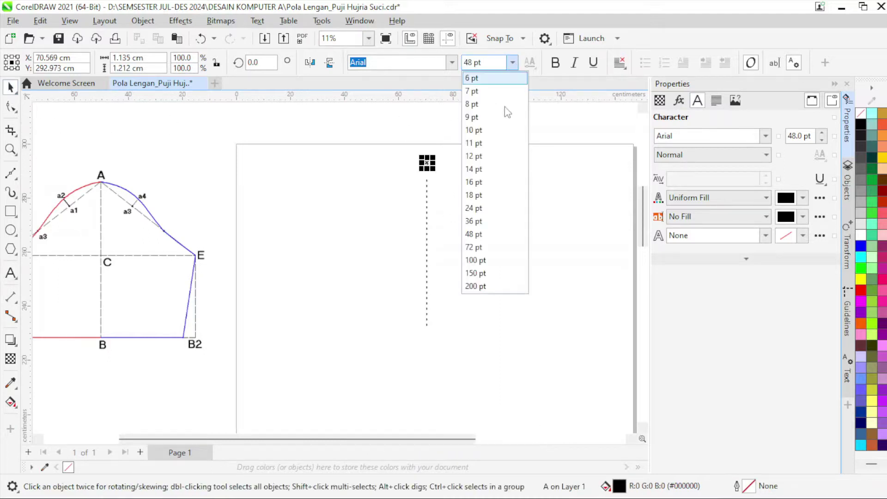
{"action": "left_click", "coordinate": [481, 246]}
{"action": "left_click", "coordinate": [415, 141]}
{"action": "scroll", "coordinate": [429, 160], "scroll_direction": "up", "scroll_amount": 2}
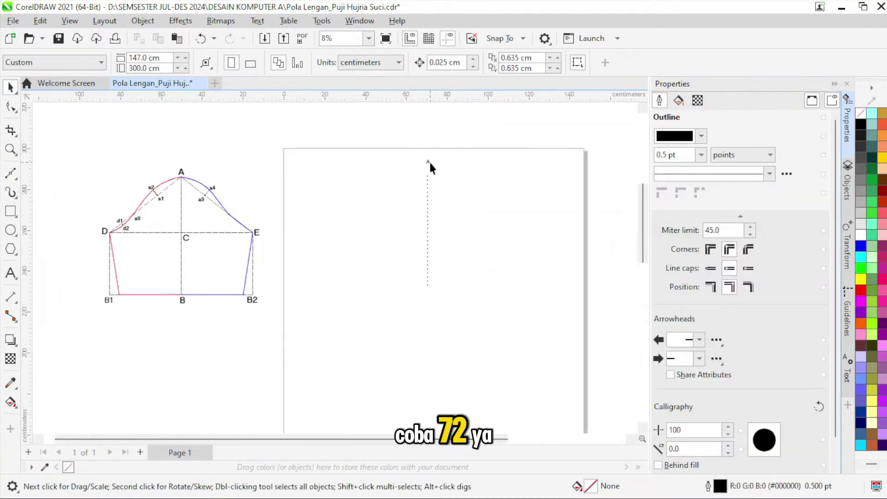
{"action": "left_click", "coordinate": [429, 159]}
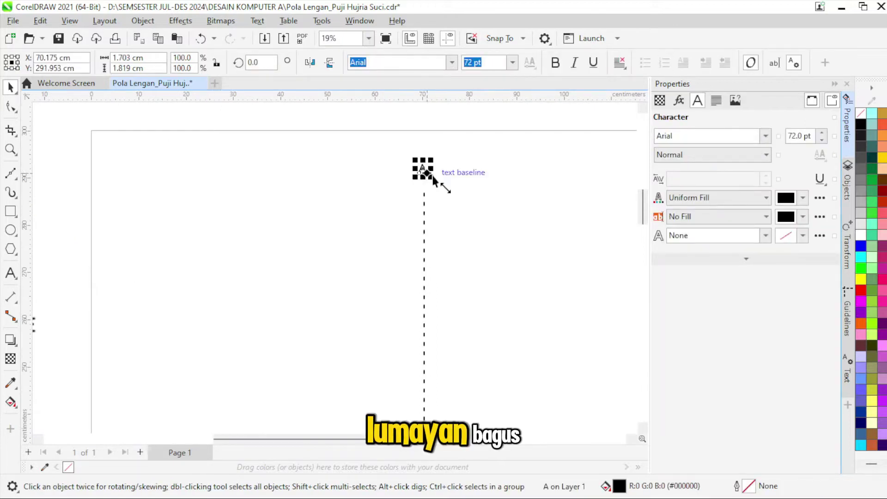
Step: Duplicate the A label below the dashed line's lower end and change the copy's text to B
{"action": "scroll", "coordinate": [423, 171], "scroll_direction": "up", "scroll_amount": 1}
{"action": "scroll", "coordinate": [433, 179], "scroll_direction": "down", "scroll_amount": 3}
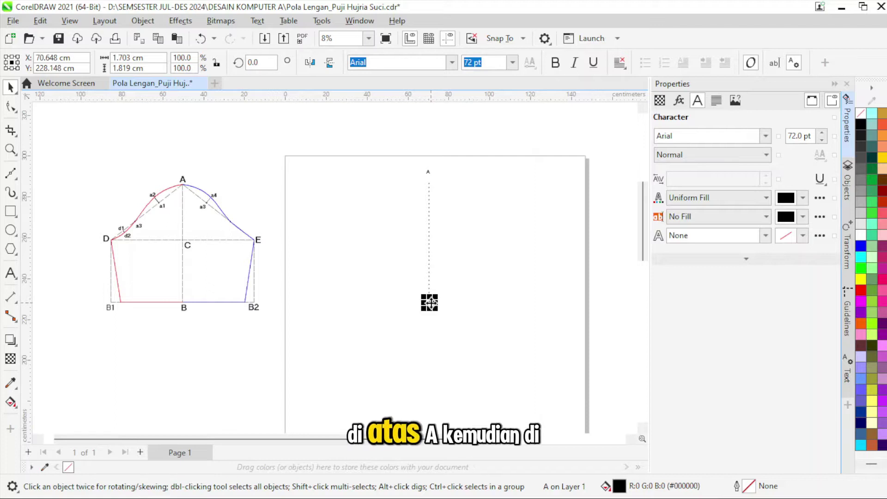
{"action": "scroll", "coordinate": [430, 304], "scroll_direction": "up", "scroll_amount": 2}
{"action": "left_click", "coordinate": [11, 273]}
{"action": "key", "text": "BackSpace"}
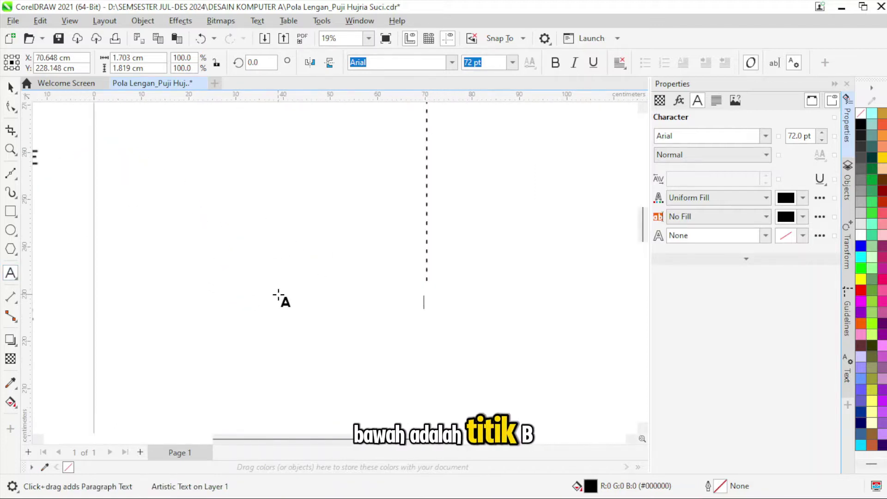
{"action": "type", "text": "B"}
{"action": "left_click", "coordinate": [11, 87]}
{"action": "scroll", "coordinate": [519, 229], "scroll_direction": "down", "scroll_amount": 2}
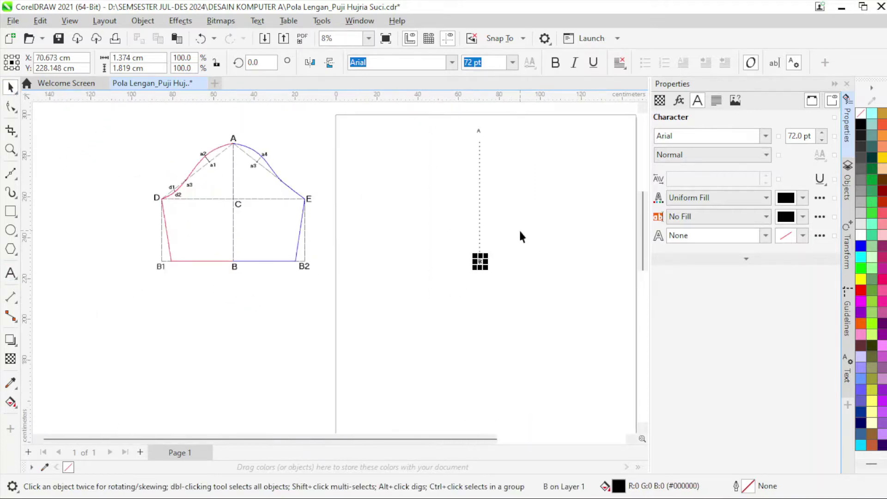
Step: Collapse the Properties docker and set the text size of labels A and B to 100 pt
{"action": "left_click", "coordinate": [512, 175]}
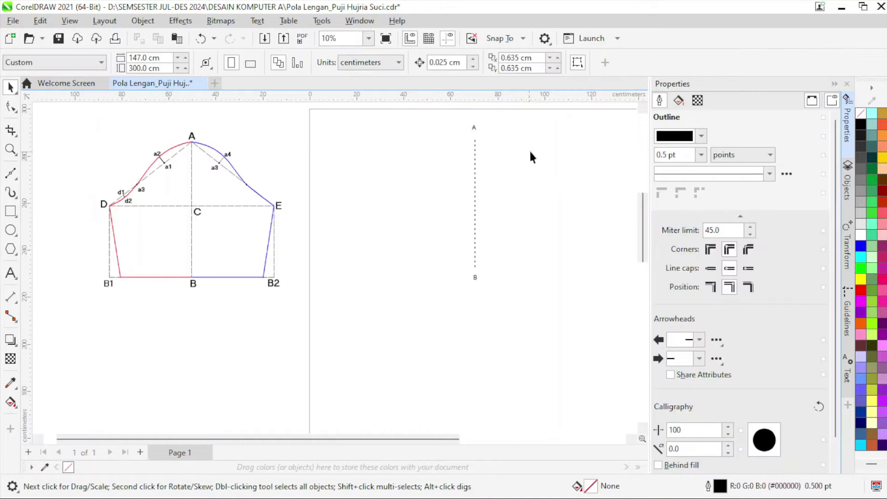
{"action": "left_click", "coordinate": [837, 99]}
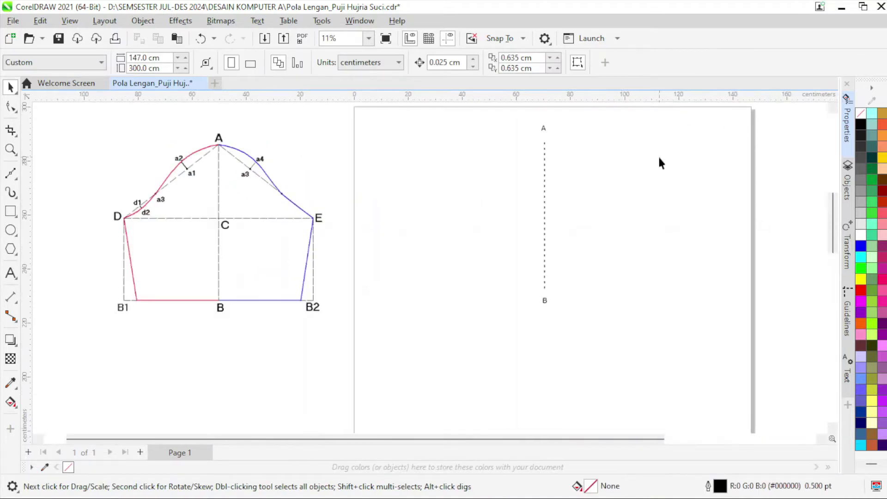
{"action": "left_click", "coordinate": [542, 125]}
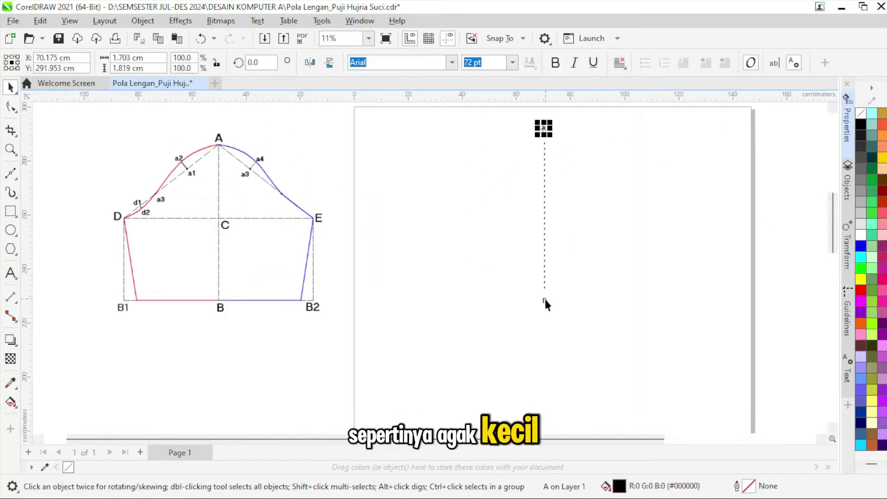
{"action": "left_click", "coordinate": [512, 62]}
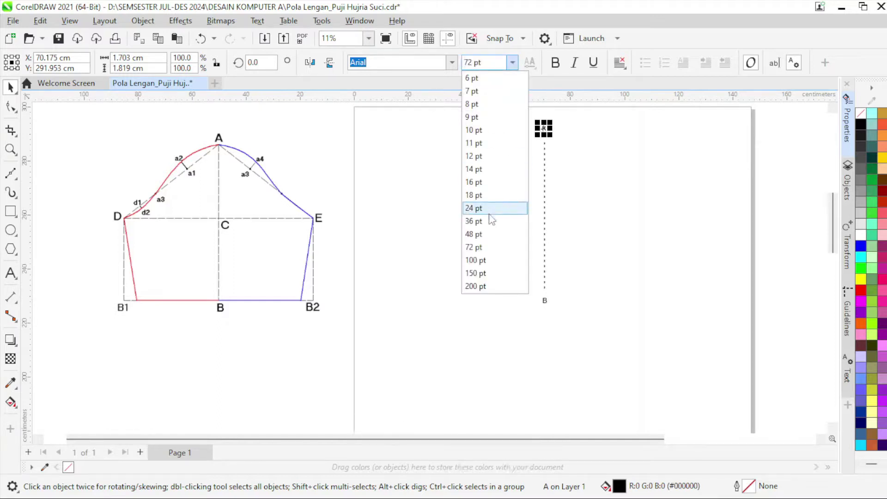
{"action": "left_click", "coordinate": [490, 257]}
{"action": "left_click", "coordinate": [545, 301]}
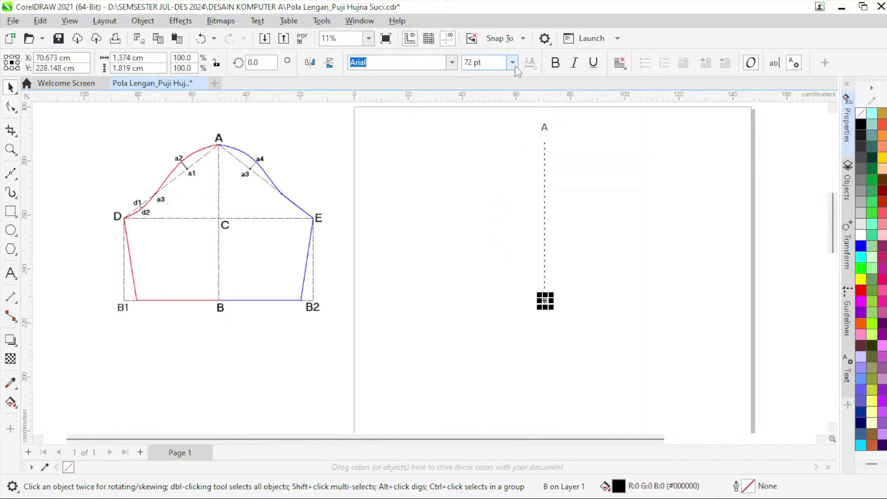
{"action": "left_click", "coordinate": [513, 62]}
{"action": "left_click", "coordinate": [483, 261]}
Step: Make the A and B labels bold
{"action": "left_click", "coordinate": [345, 161]}
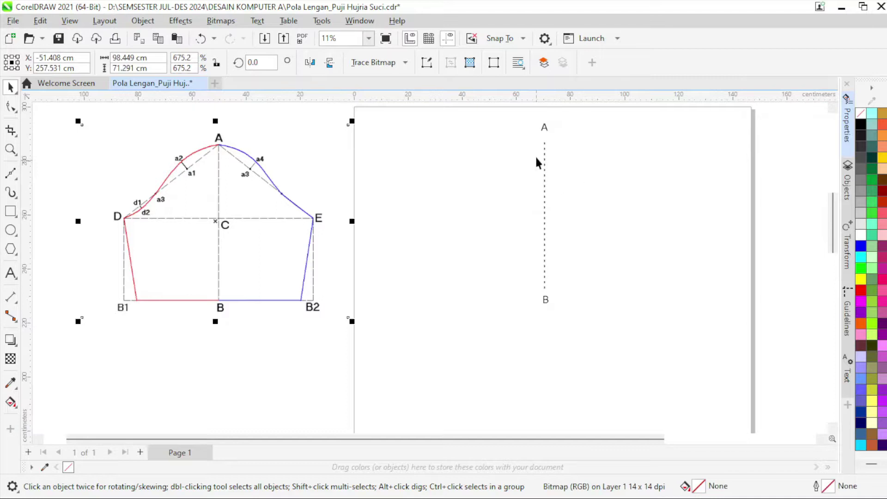
{"action": "left_click", "coordinate": [546, 128]}
{"action": "left_click", "coordinate": [545, 299]}
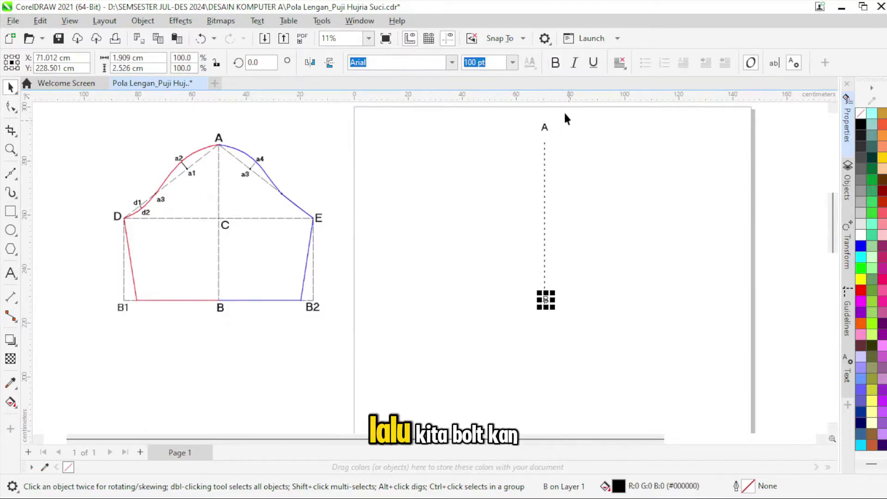
{"action": "left_click", "coordinate": [344, 179]}
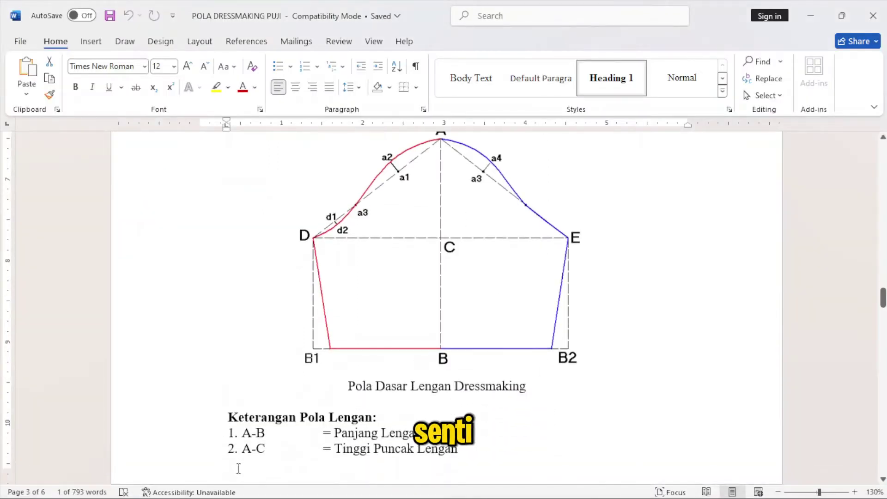
Step: Switch to the Word jobsheet and look up the sleeve cap height (Tinggi puncak lengan) that defines A-C
{"action": "left_click_drag", "start_coordinate": [226, 450], "coordinate": [464, 451]}
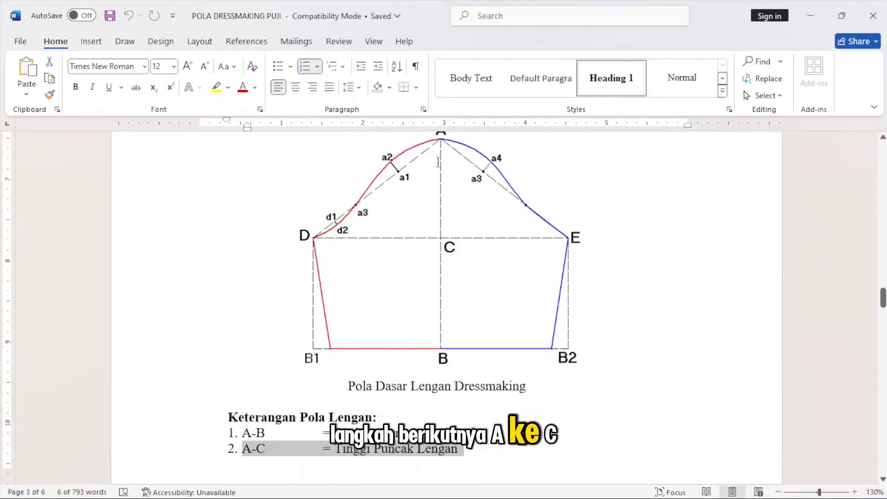
{"action": "scroll", "coordinate": [443, 196], "scroll_direction": "up", "scroll_amount": 4}
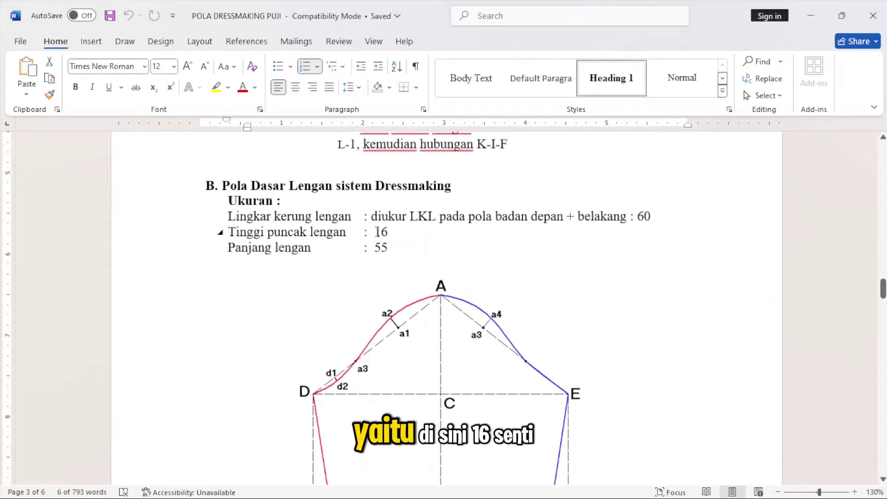
Step: Mark the sleeve cap height value in the jobsheet, return to CorelDRAW and draw a vertical Bézier line about 29 cm long beside line A-B
{"action": "double_click", "coordinate": [381, 232]}
{"action": "scroll", "coordinate": [377, 231], "scroll_direction": "down", "scroll_amount": 1}
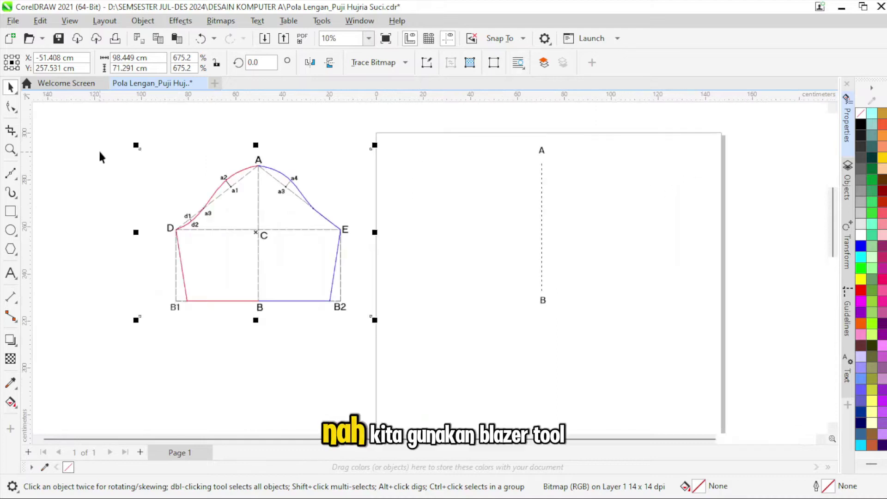
{"action": "left_click", "coordinate": [17, 174]}
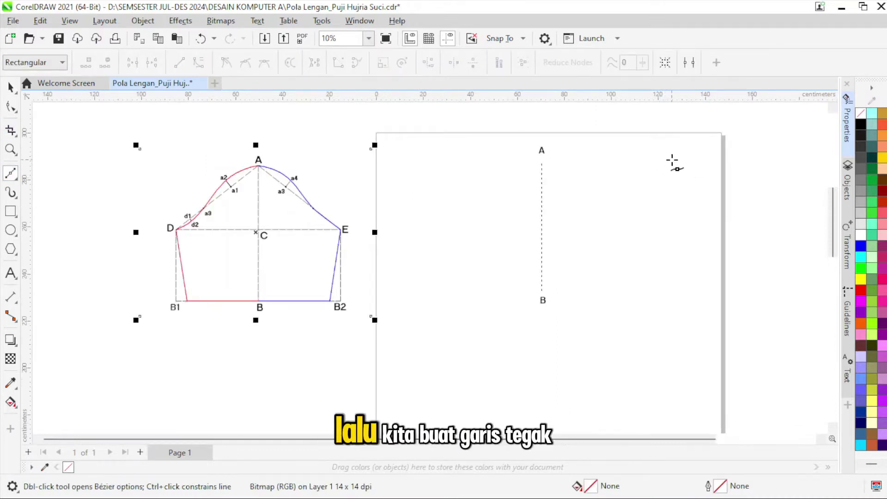
{"action": "left_click", "coordinate": [672, 160]}
{"action": "left_click", "coordinate": [672, 227]}
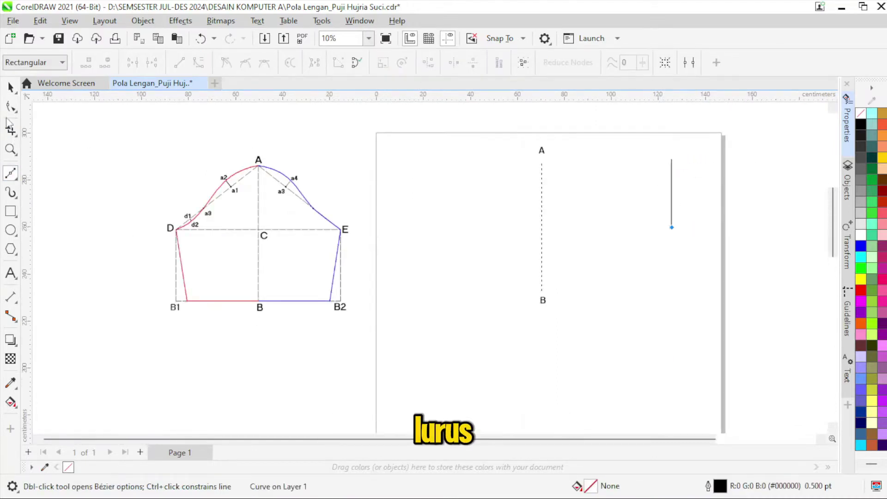
Step: Set the new vertical line's outline to 8 pt green and its height to 16 cm
{"action": "left_click", "coordinate": [12, 87]}
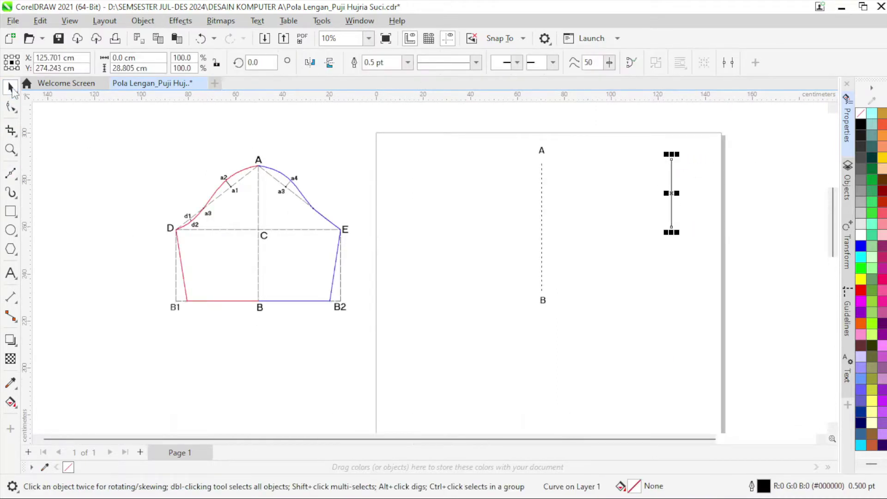
{"action": "left_click", "coordinate": [408, 63]}
{"action": "left_click", "coordinate": [400, 165]}
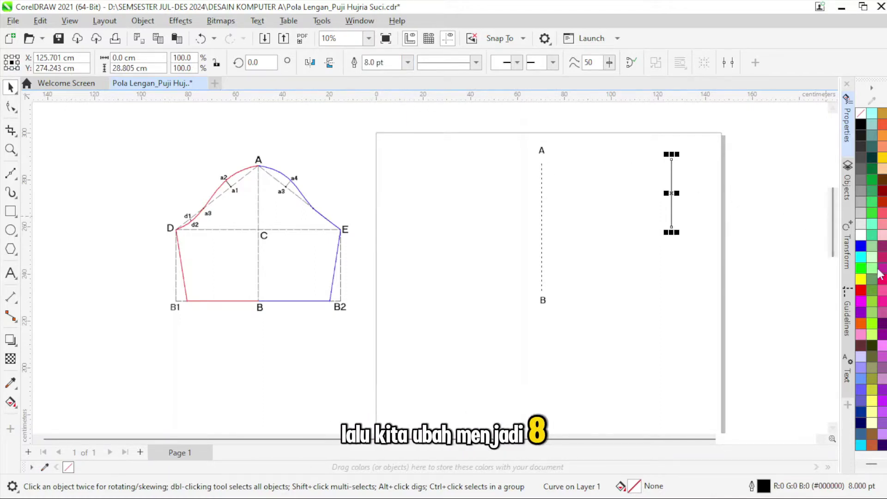
{"action": "right_click", "coordinate": [861, 268]}
{"action": "left_click", "coordinate": [851, 280]}
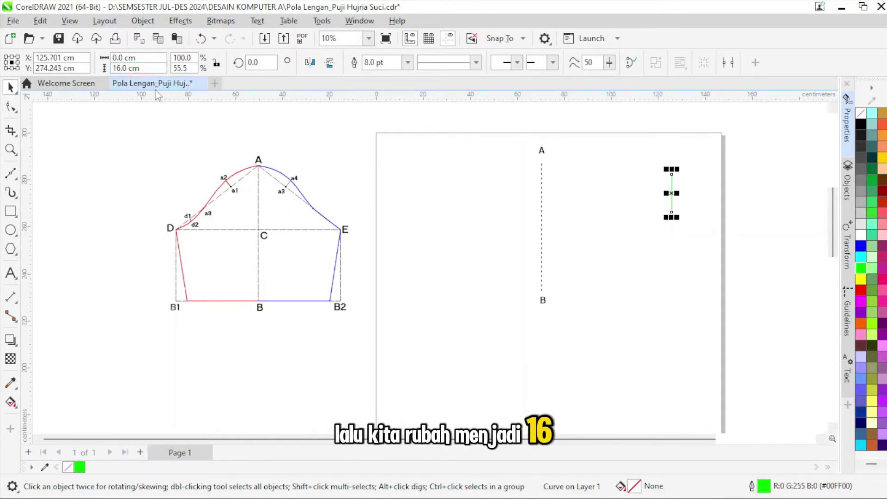
{"action": "left_click", "coordinate": [697, 186]}
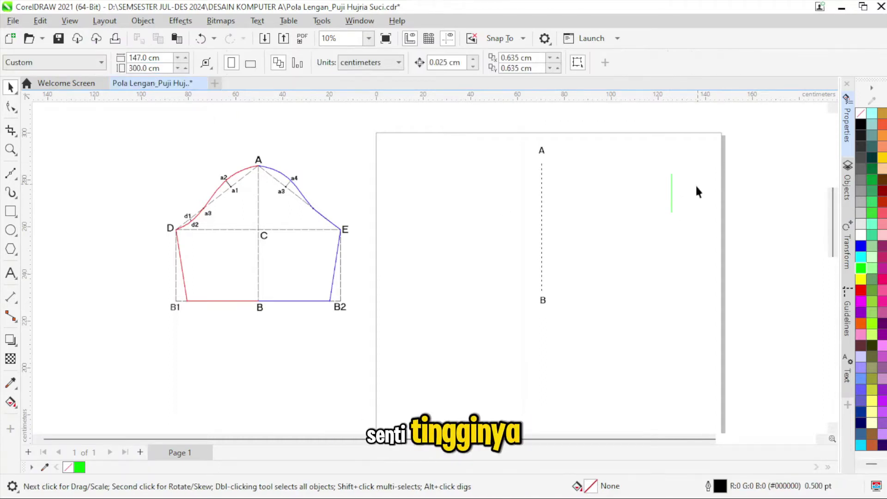
Step: Align the green line's top with the top of the dashed A-B line and place a horizontal guideline at its lower end
{"action": "left_click", "coordinate": [672, 194]}
{"action": "left_click", "coordinate": [542, 169], "text": "shift"}
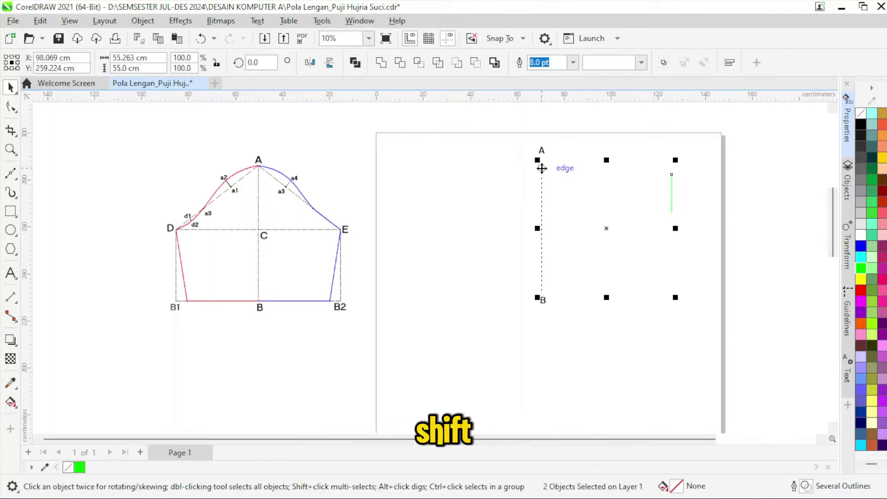
{"action": "left_click", "coordinate": [808, 186]}
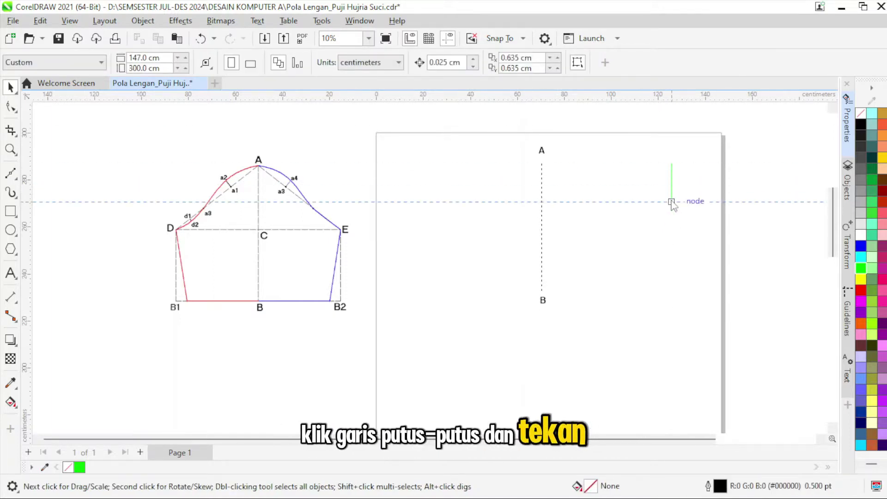
Step: Duplicate the A label beside the dashed line just below the guideline and change the copy's text to C
{"action": "left_click", "coordinate": [541, 150]}
{"action": "scroll", "coordinate": [541, 151], "scroll_direction": "up", "scroll_amount": 2}
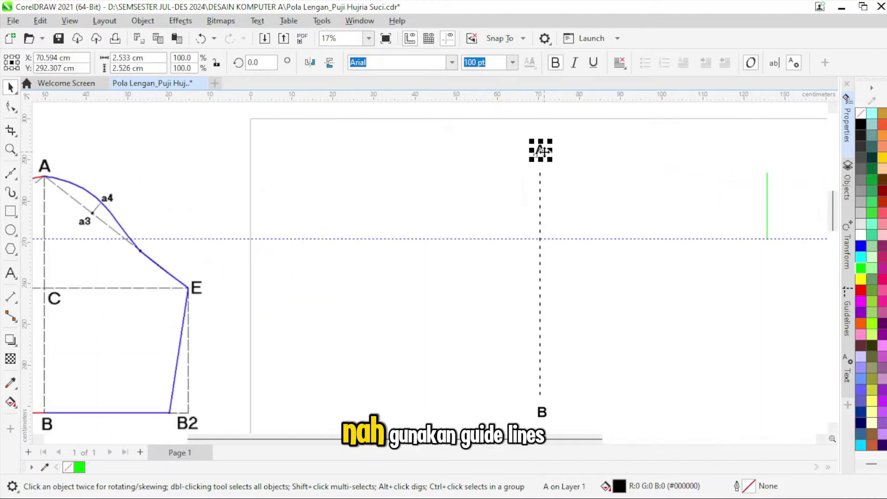
{"action": "left_click", "coordinate": [554, 249]}
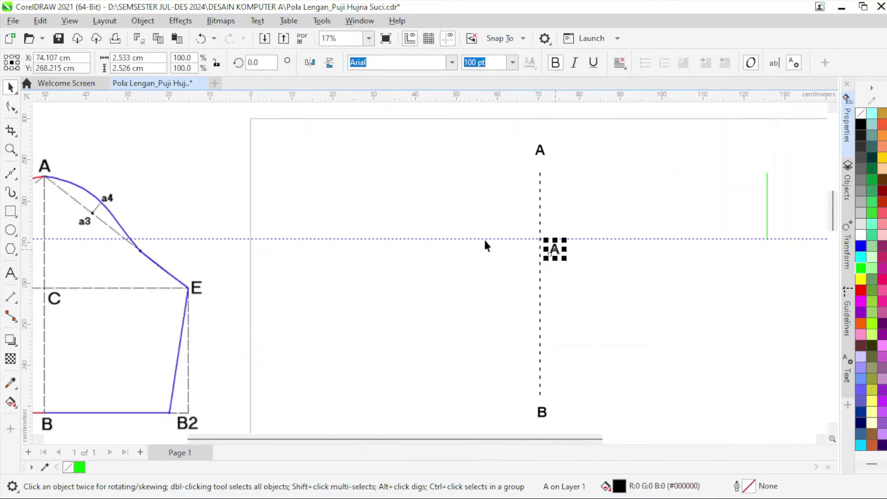
{"action": "type", "text": "C"}
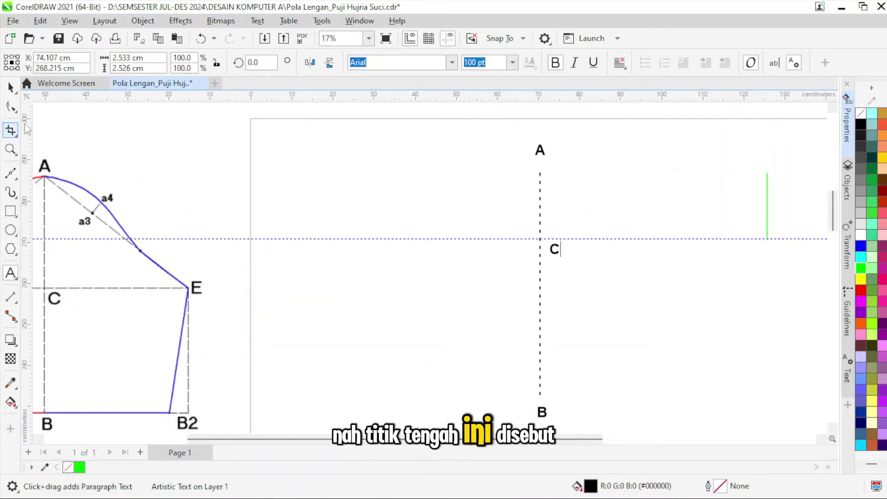
{"action": "left_click", "coordinate": [13, 88]}
Step: Move the reference sleeve diagram closer to the page and scale it down slightly
{"action": "scroll", "coordinate": [162, 231], "scroll_direction": "down", "scroll_amount": 4}
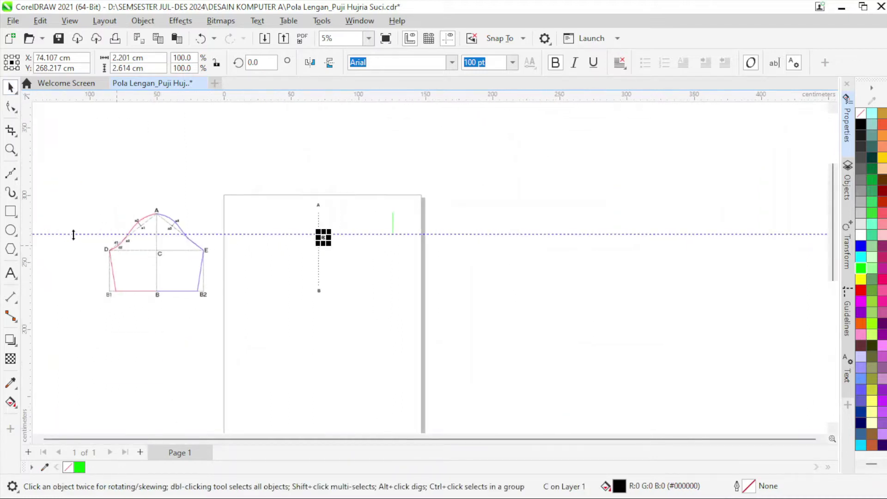
{"action": "scroll", "coordinate": [111, 241], "scroll_direction": "up", "scroll_amount": 1}
{"action": "left_click", "coordinate": [197, 267]}
{"action": "left_click_drag", "start_coordinate": [188, 258], "coordinate": [225, 246]}
{"action": "left_click_drag", "start_coordinate": [266, 320], "coordinate": [243, 298]}
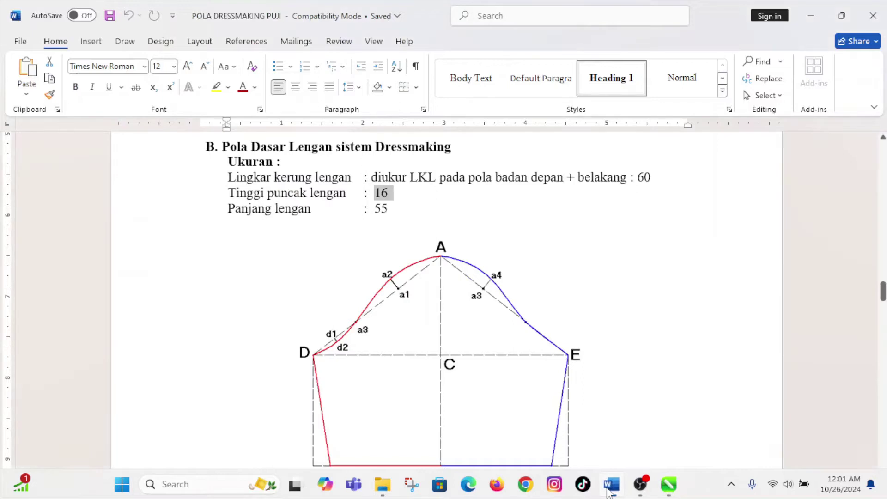
Step: Switch to the Word jobsheet and look up the A-D and A-E rule and the armhole circumference (Lingkar kerung lengan)
{"action": "scroll", "coordinate": [444, 277], "scroll_direction": "down", "scroll_amount": 5}
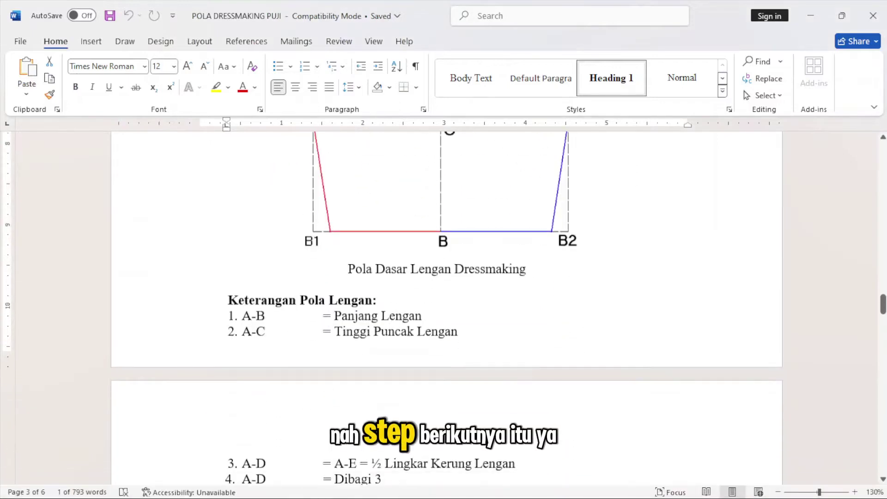
{"action": "scroll", "coordinate": [344, 390], "scroll_direction": "down", "scroll_amount": 3}
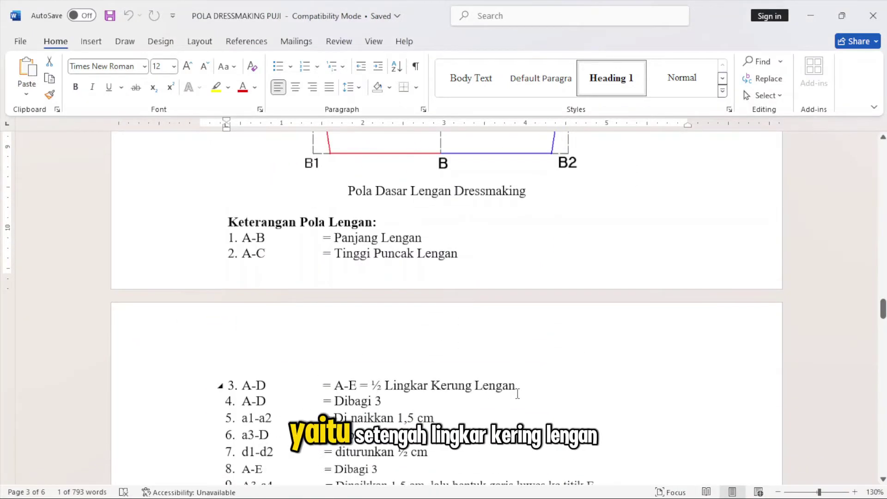
{"action": "scroll", "coordinate": [515, 391], "scroll_direction": "up", "scroll_amount": 9}
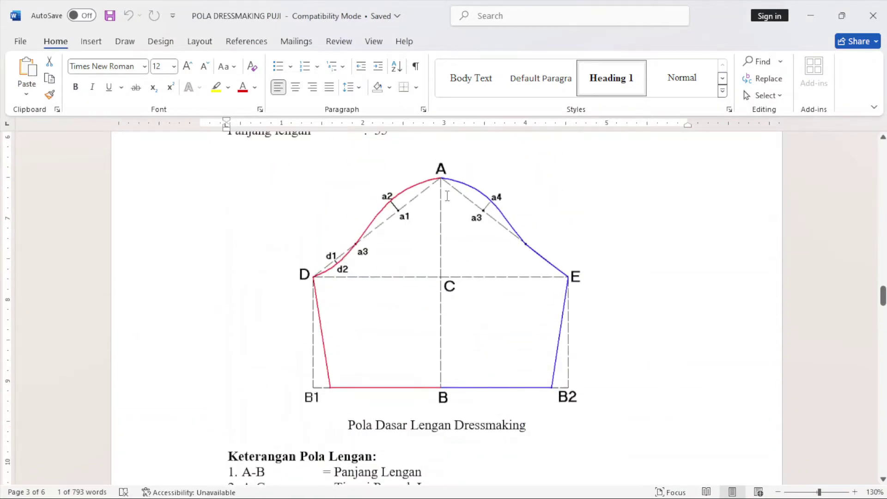
{"action": "scroll", "coordinate": [554, 272], "scroll_direction": "up", "scroll_amount": 9}
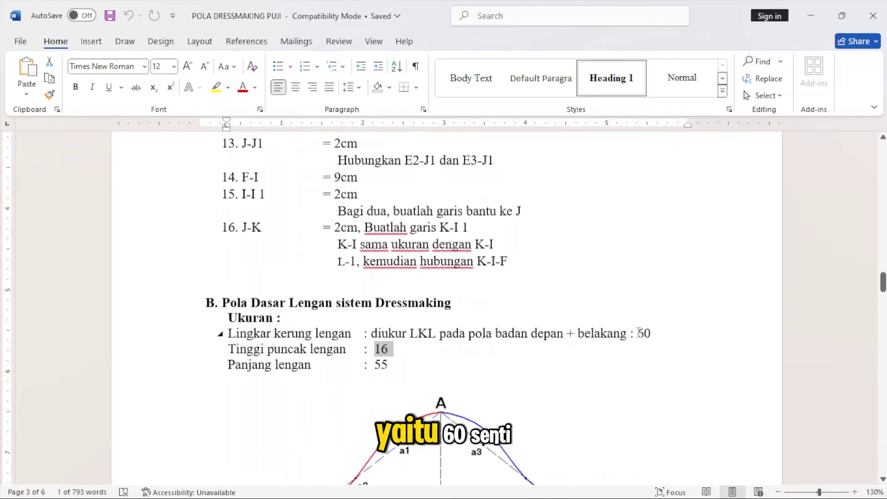
{"action": "scroll", "coordinate": [654, 333], "scroll_direction": "down", "scroll_amount": 5}
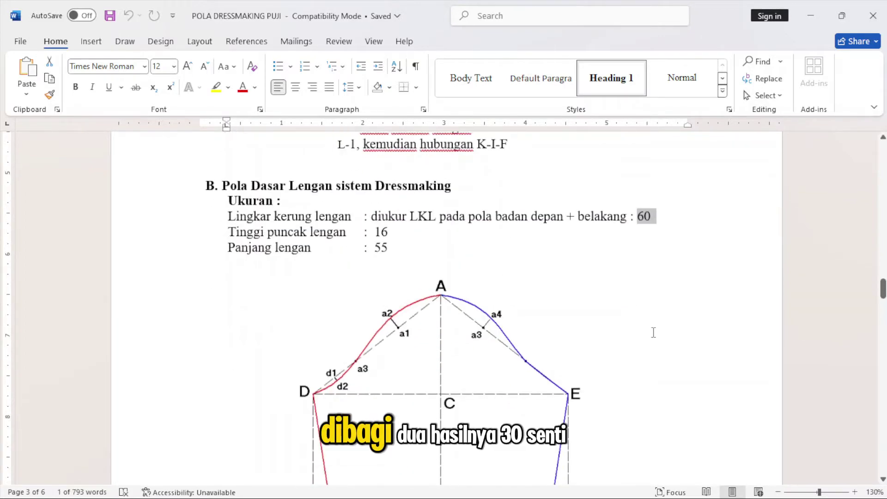
{"action": "scroll", "coordinate": [653, 333], "scroll_direction": "down", "scroll_amount": 15}
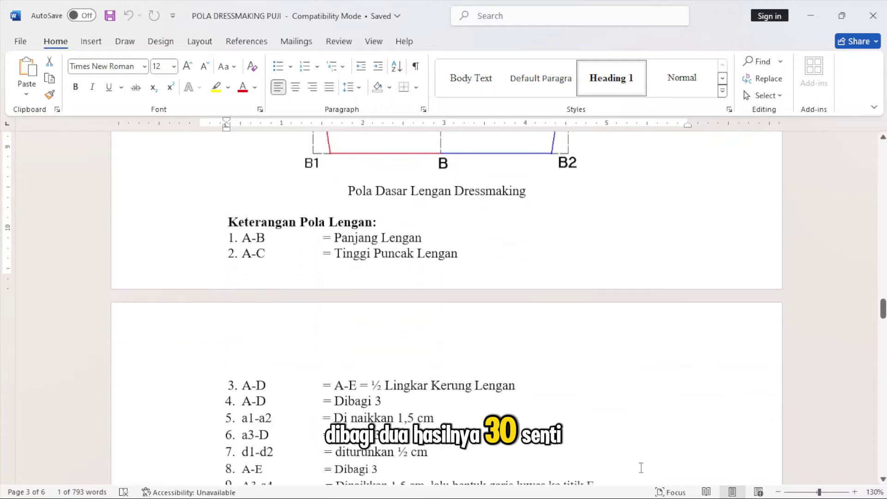
Step: Return to CorelDRAW and draw a horizontal Bézier line about 28 cm long between the dashed line and the green line
{"action": "left_click", "coordinate": [667, 486]}
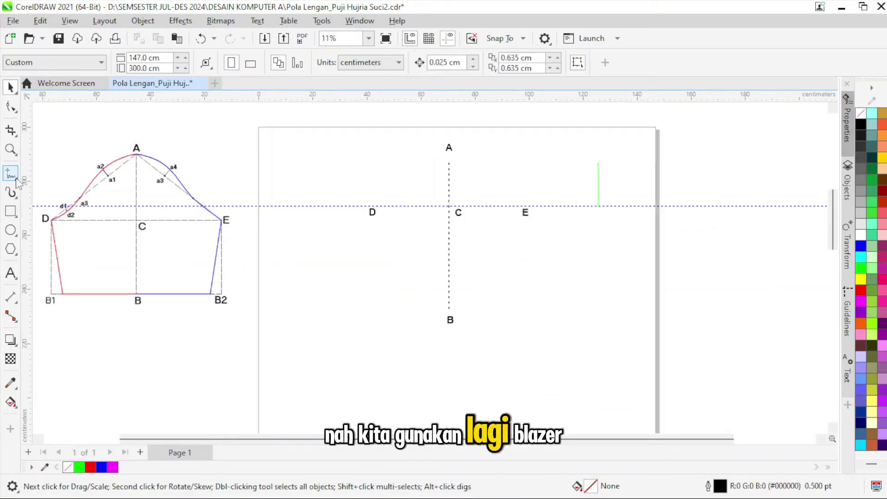
{"action": "left_click", "coordinate": [12, 174]}
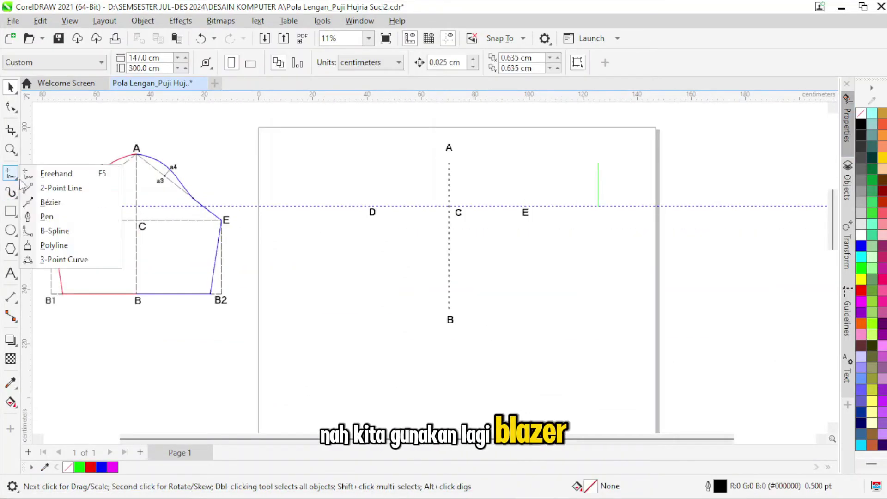
{"action": "left_click", "coordinate": [49, 203]}
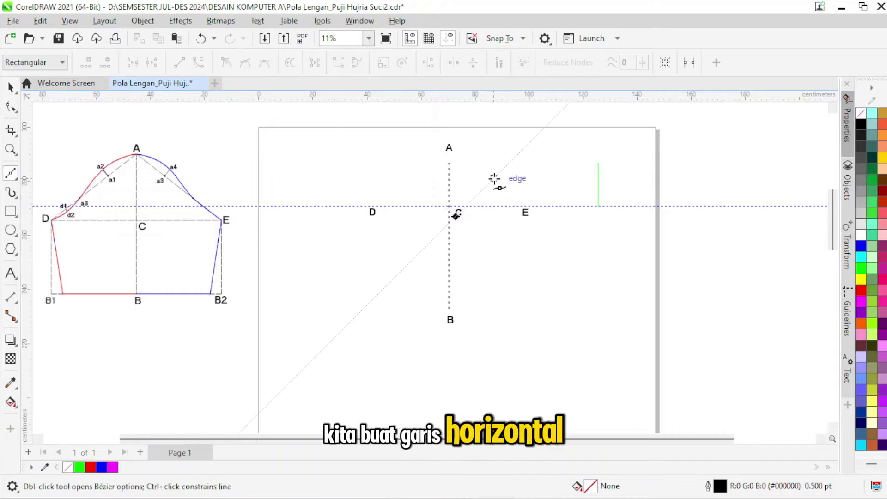
{"action": "left_click", "coordinate": [547, 161]}
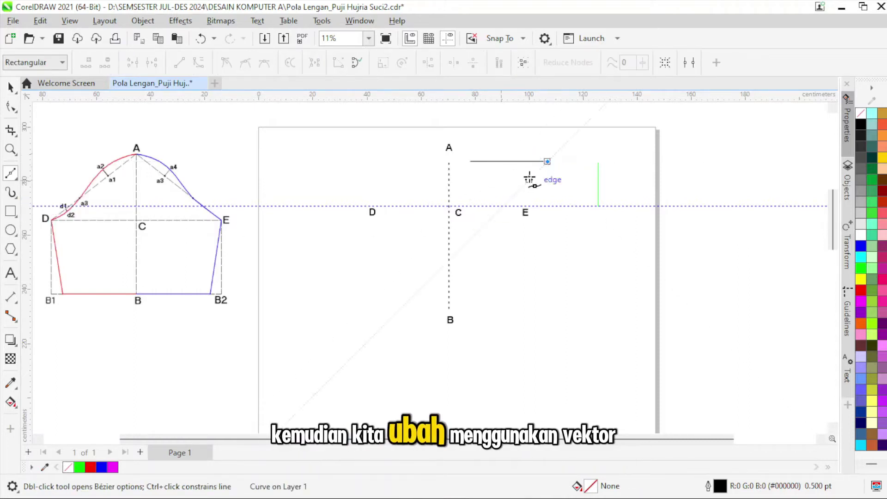
Step: Set the horizontal line's outline width to 8 pt and its length to 30 cm
{"action": "left_click", "coordinate": [10, 87]}
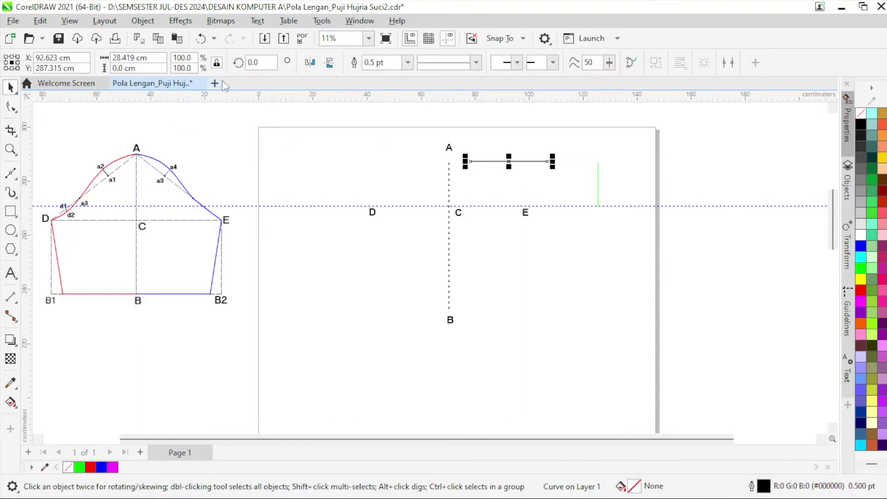
{"action": "left_click", "coordinate": [408, 62]}
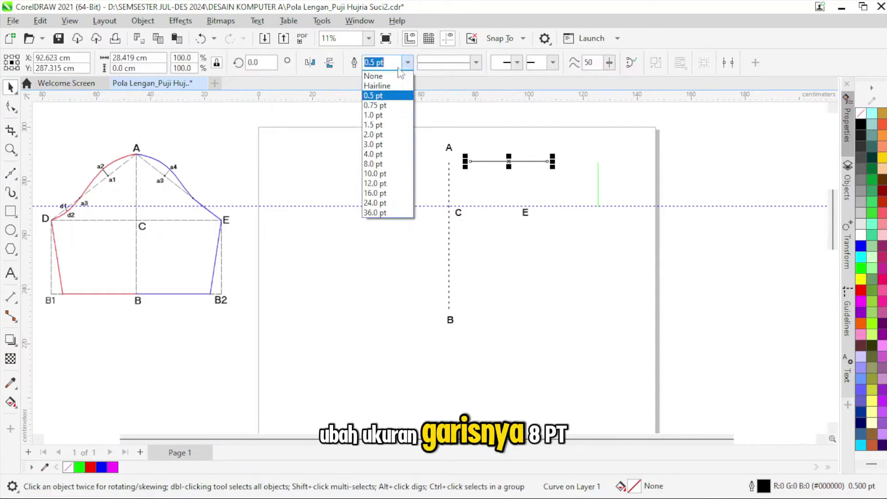
{"action": "left_click", "coordinate": [383, 164]}
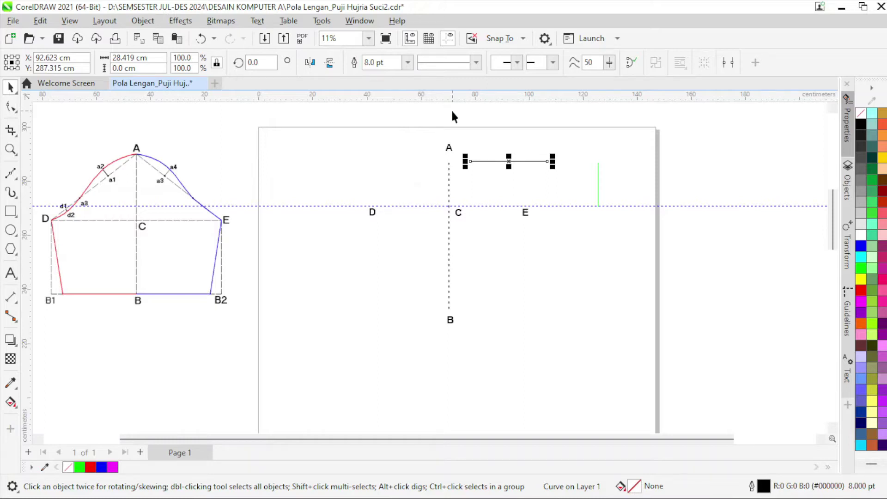
{"action": "double_click", "coordinate": [137, 57]}
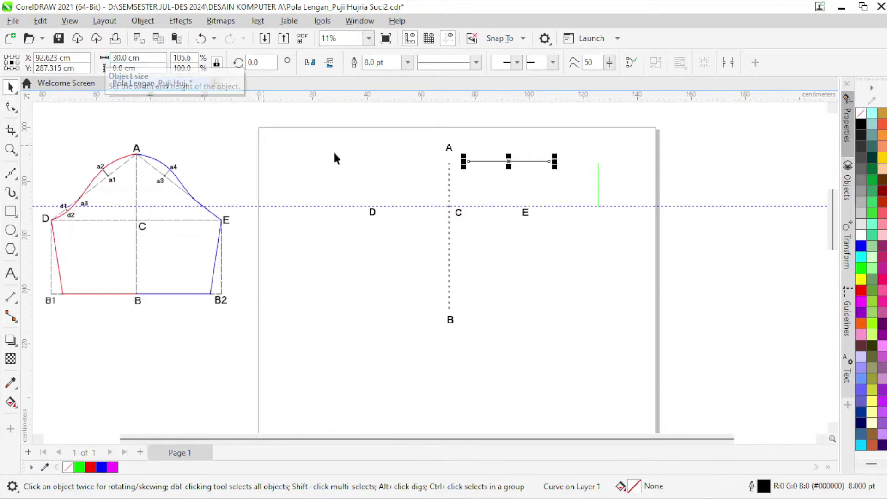
Step: Align the 30 cm line to the dashed A-B line's top and right so that its right end meets the point under label A
{"action": "scroll", "coordinate": [467, 178], "scroll_direction": "down", "scroll_amount": 1}
{"action": "scroll", "coordinate": [465, 160], "scroll_direction": "up", "scroll_amount": 2}
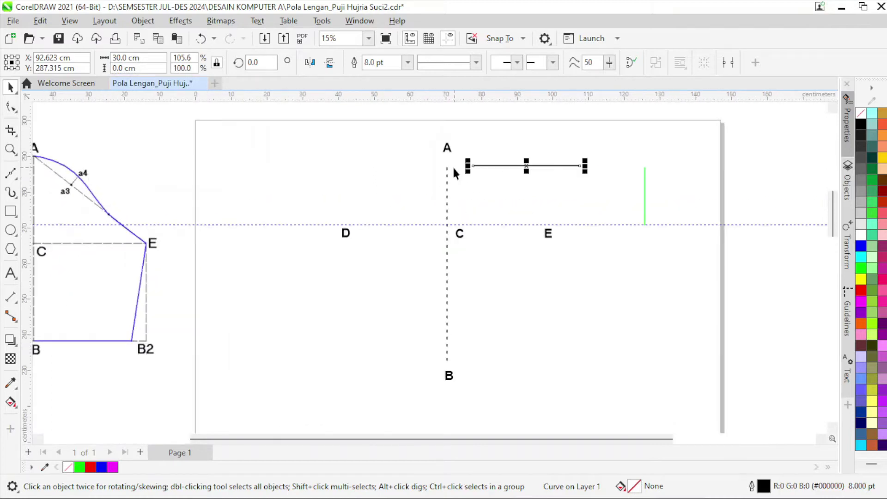
{"action": "left_click", "coordinate": [447, 175], "text": "shift"}
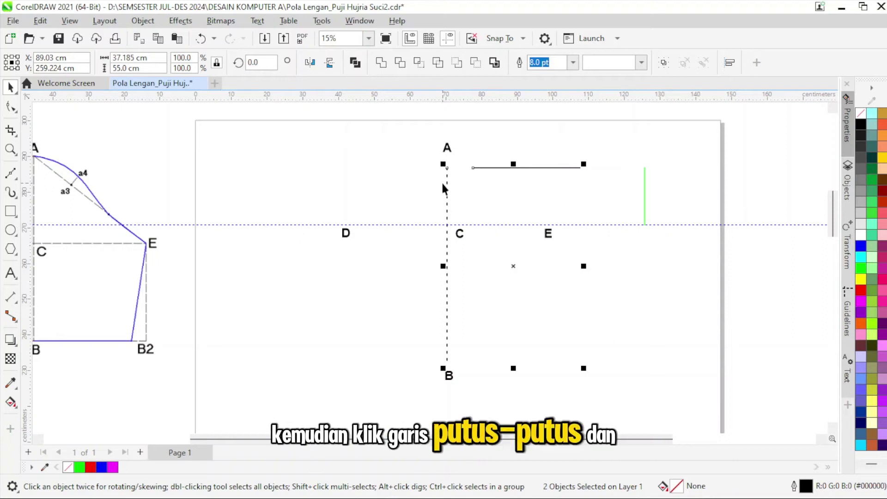
{"action": "key", "text": "r"}
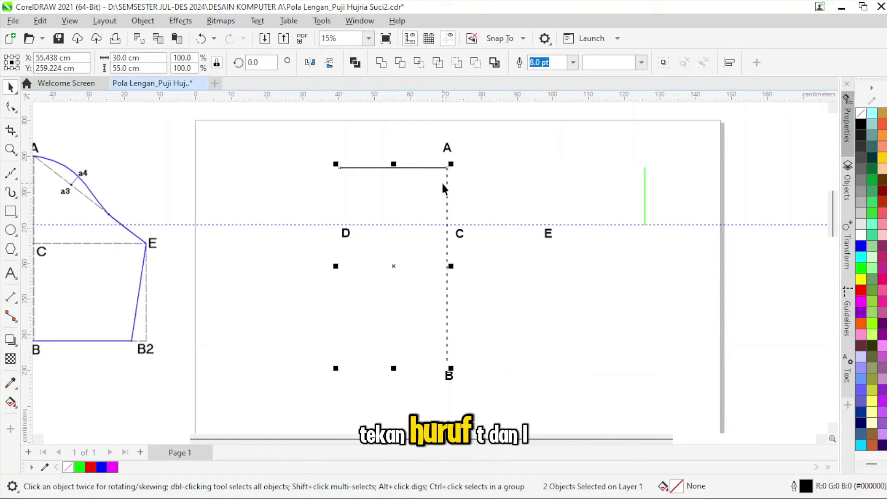
{"action": "left_click", "coordinate": [552, 135]}
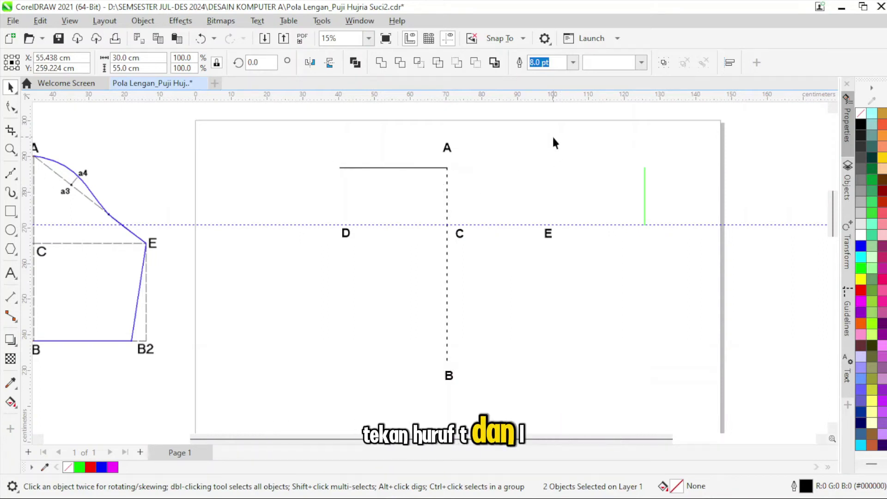
Step: Shift the 30 cm horizontal line 30 cm to the right with 0 copies, so its left end meets point A
{"action": "left_click", "coordinate": [429, 168]}
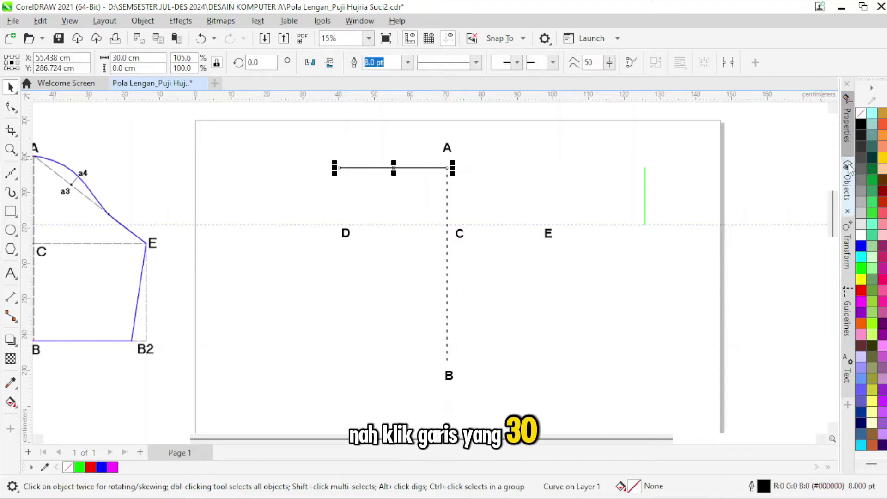
{"action": "left_click", "coordinate": [849, 254]}
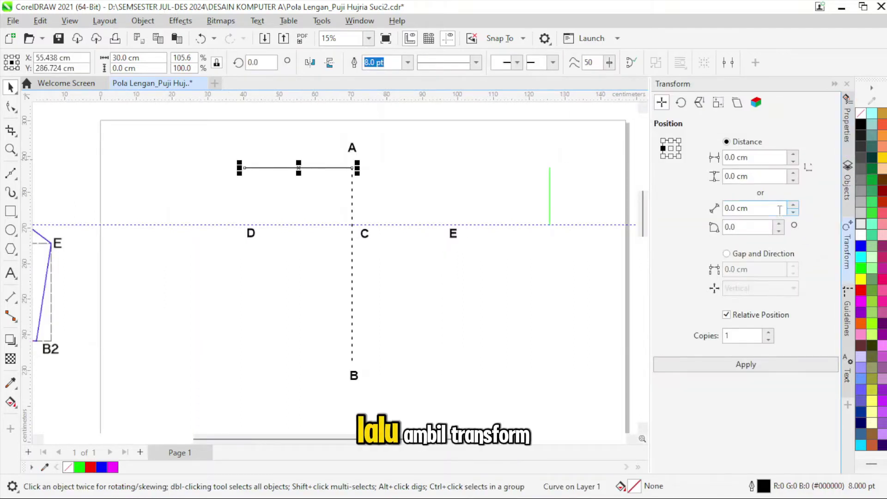
{"action": "left_click", "coordinate": [678, 148]}
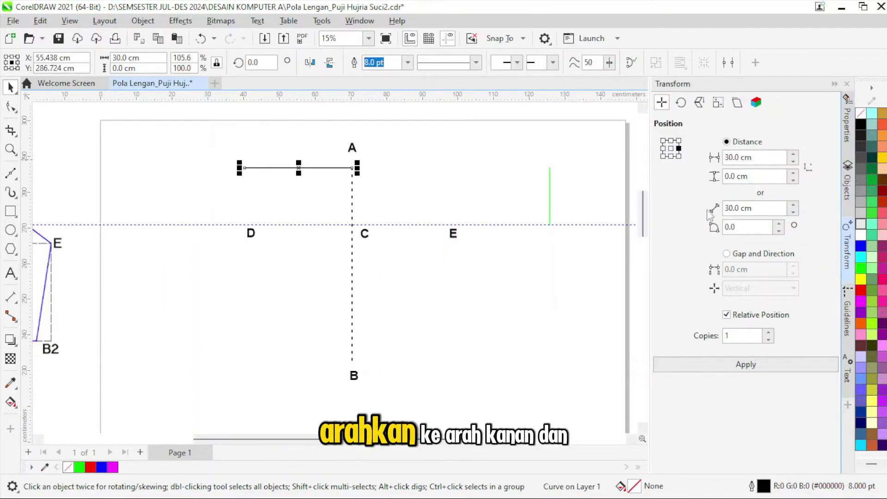
{"action": "left_click", "coordinate": [769, 340]}
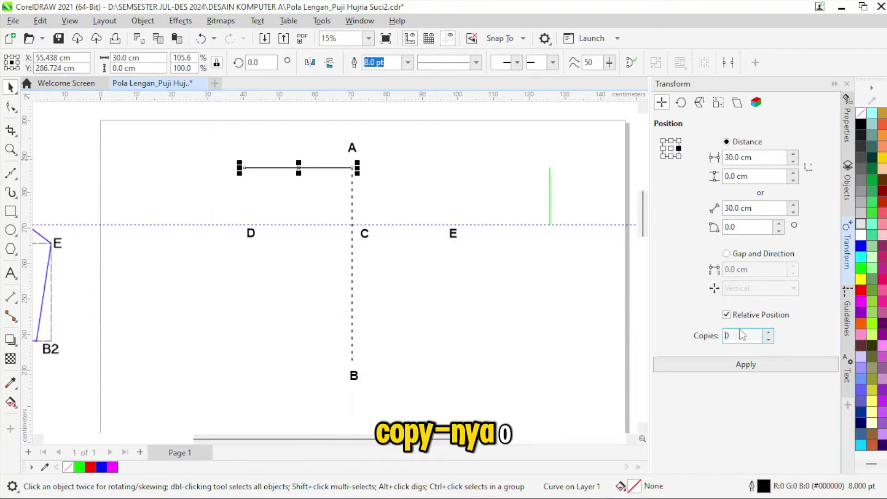
{"action": "left_click", "coordinate": [717, 369]}
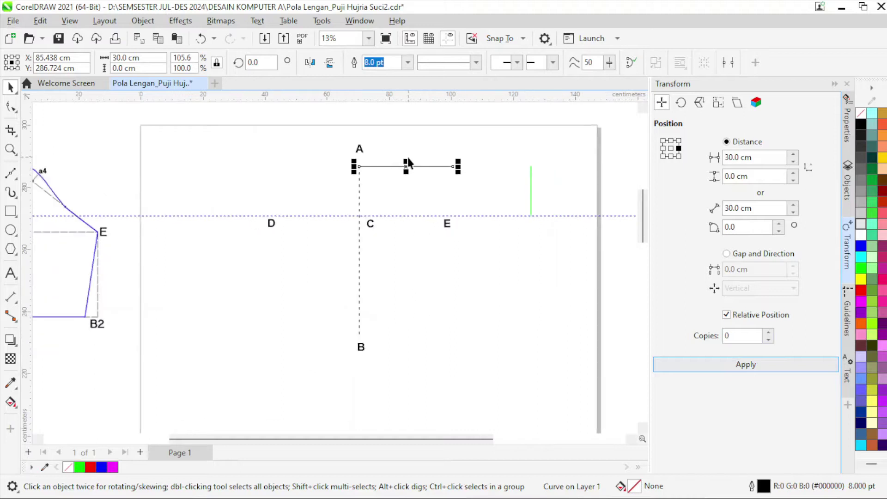
Step: Move the horizontal line's rotation centre to its left end at point A
{"action": "scroll", "coordinate": [408, 157], "scroll_direction": "up", "scroll_amount": 2}
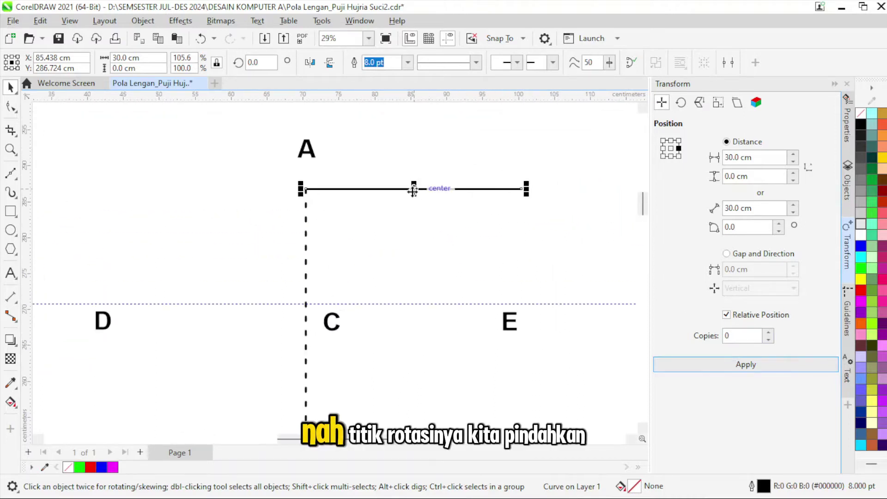
{"action": "left_click", "coordinate": [415, 189]}
{"action": "scroll", "coordinate": [414, 188], "scroll_direction": "up", "scroll_amount": 2}
{"action": "scroll", "coordinate": [414, 188], "scroll_direction": "up", "scroll_amount": 1}
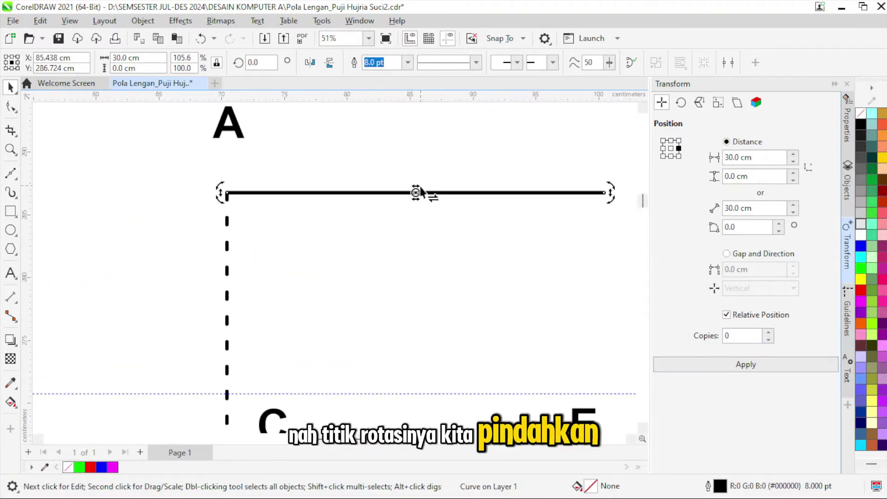
{"action": "left_click_drag", "start_coordinate": [416, 192], "coordinate": [222, 196]}
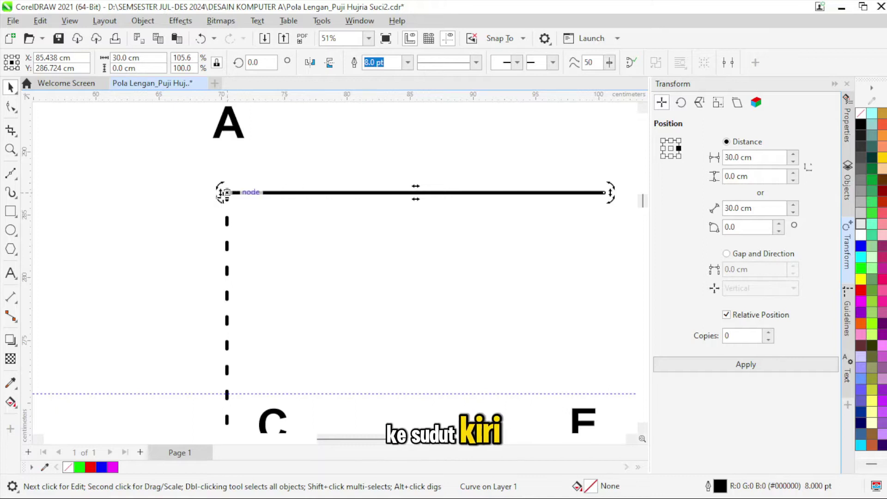
Step: Rotate the line about 32 degrees clockwise around point A so its free end lands on the horizontal guideline
{"action": "left_click_drag", "start_coordinate": [610, 199], "coordinate": [546, 401]}
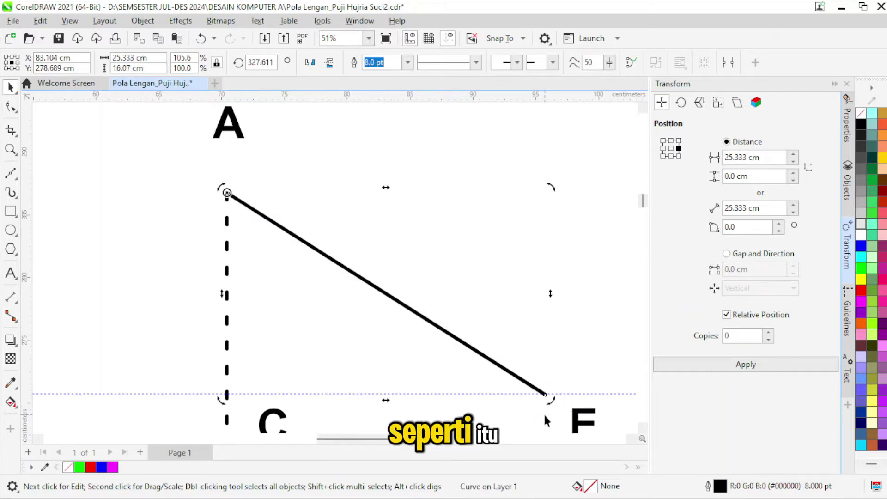
{"action": "scroll", "coordinate": [545, 412], "scroll_direction": "up", "scroll_amount": 6}
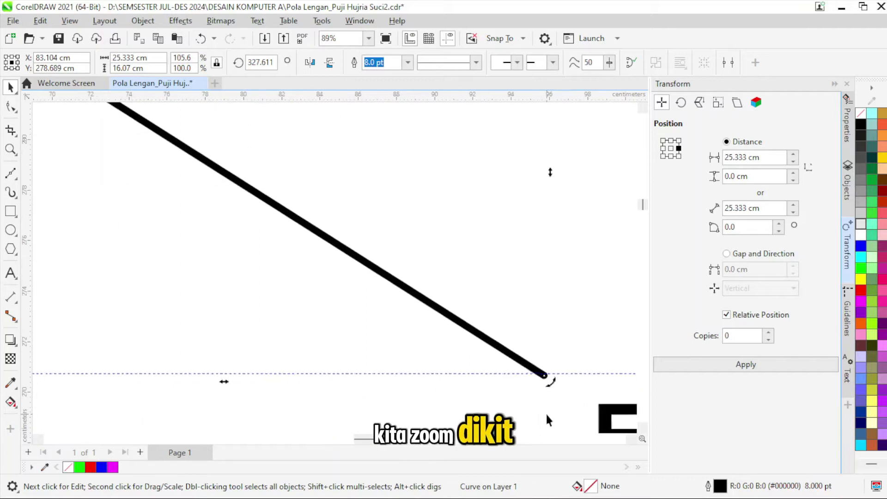
{"action": "left_click_drag", "start_coordinate": [529, 346], "coordinate": [535, 339]}
{"action": "scroll", "coordinate": [535, 340], "scroll_direction": "down", "scroll_amount": 6}
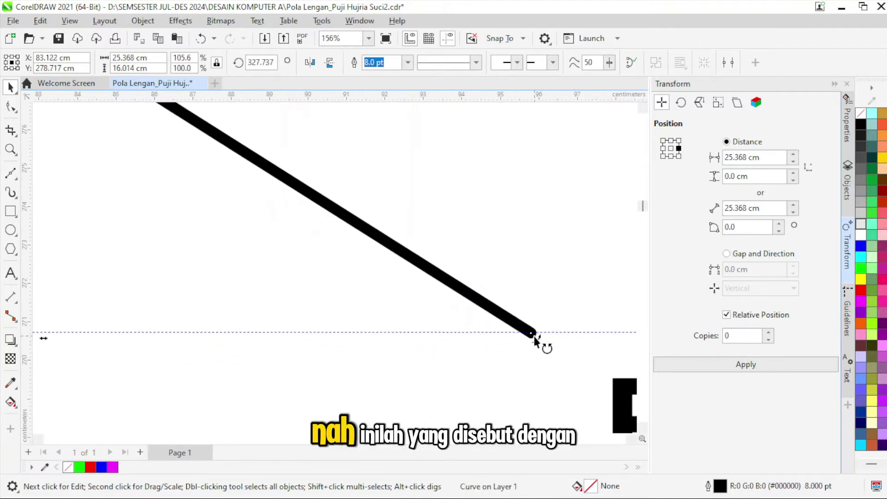
{"action": "scroll", "coordinate": [545, 362], "scroll_direction": "down", "scroll_amount": 3}
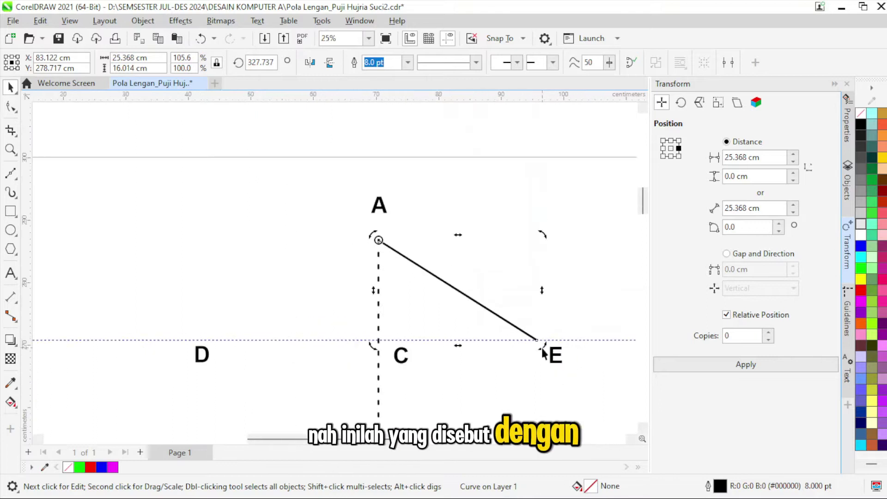
Step: Move the label E directly below the slanted line's end on the guideline
{"action": "left_click", "coordinate": [524, 178]}
{"action": "scroll", "coordinate": [560, 354], "scroll_direction": "up", "scroll_amount": 4}
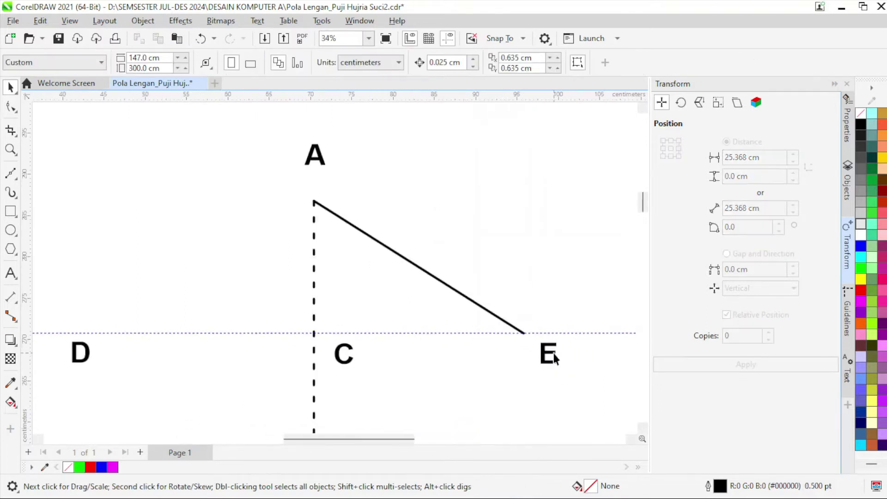
{"action": "left_click_drag", "start_coordinate": [553, 358], "coordinate": [523, 359]}
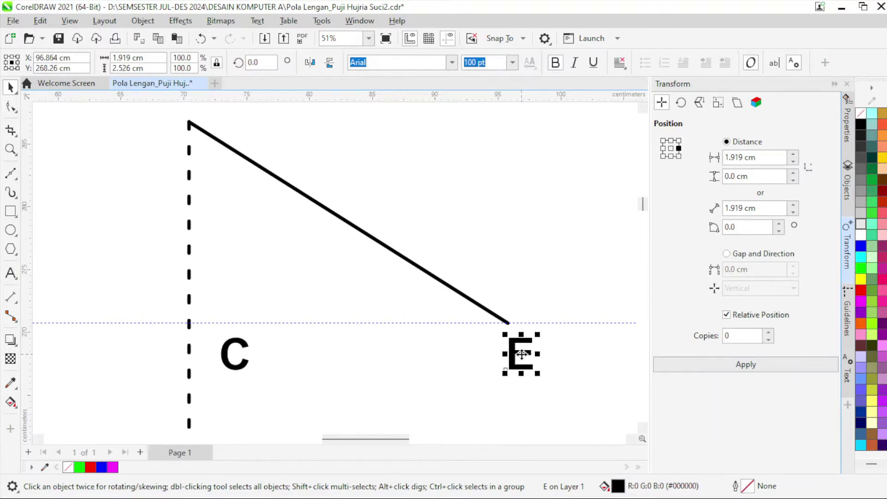
{"action": "scroll", "coordinate": [522, 340], "scroll_direction": "down", "scroll_amount": 3}
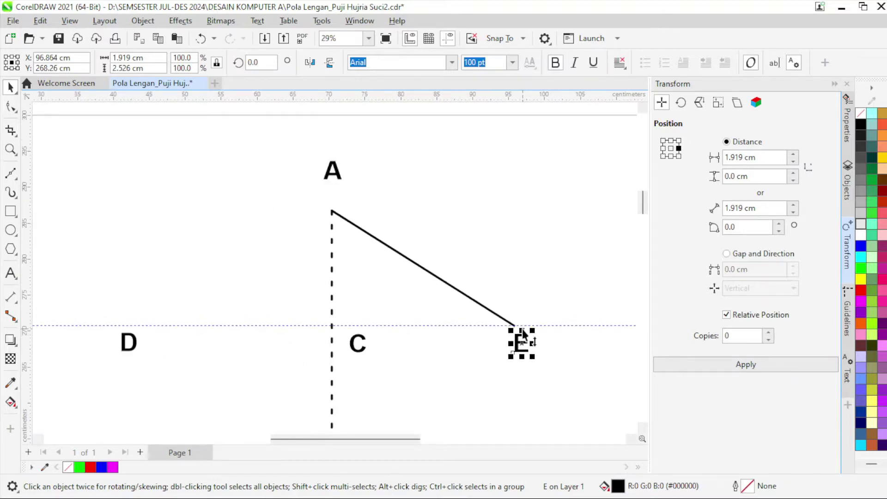
Step: Change the slanted A-E line's style from solid to dashed
{"action": "left_click", "coordinate": [470, 296]}
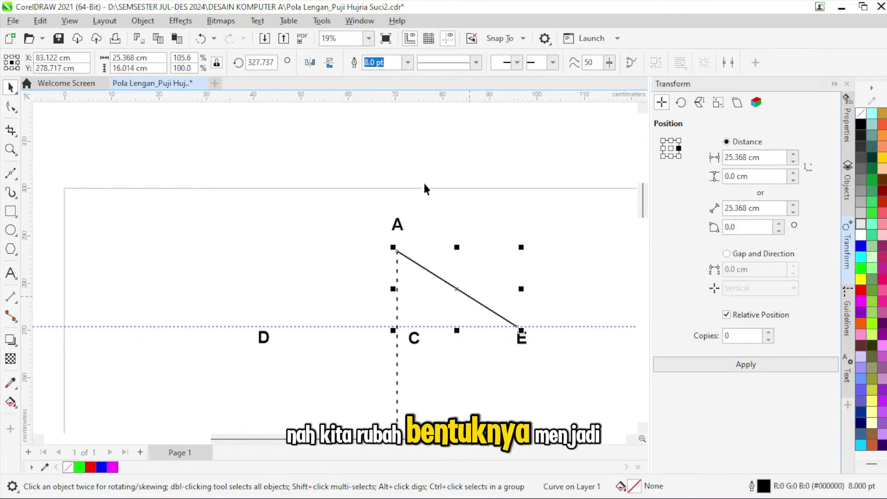
{"action": "left_click", "coordinate": [476, 62]}
{"action": "left_click", "coordinate": [469, 215]}
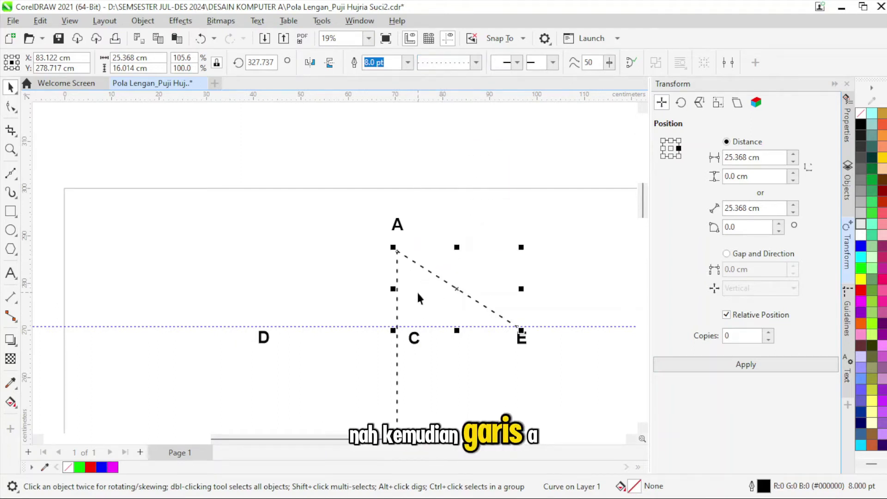
Step: Make one copy of the A-E line offset -25.368 cm horizontally and mirror it horizontally to form the A-D line
{"action": "scroll", "coordinate": [470, 287], "scroll_direction": "down", "scroll_amount": 1}
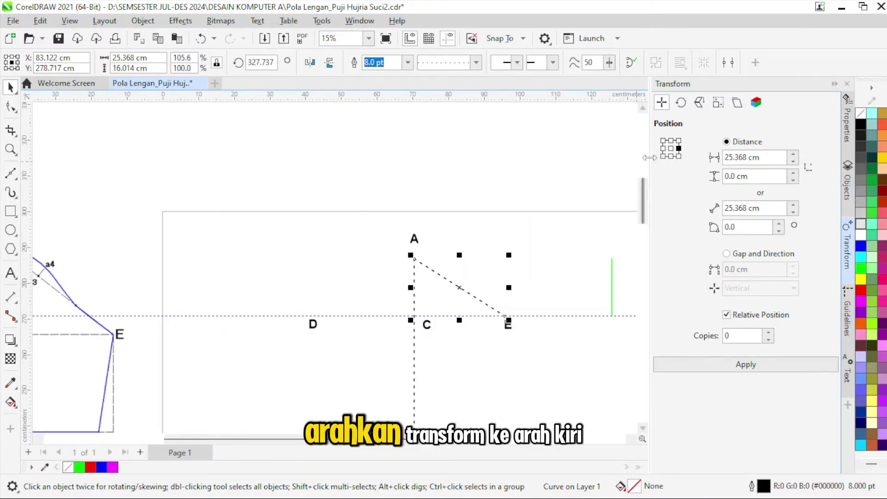
{"action": "left_click", "coordinate": [664, 149]}
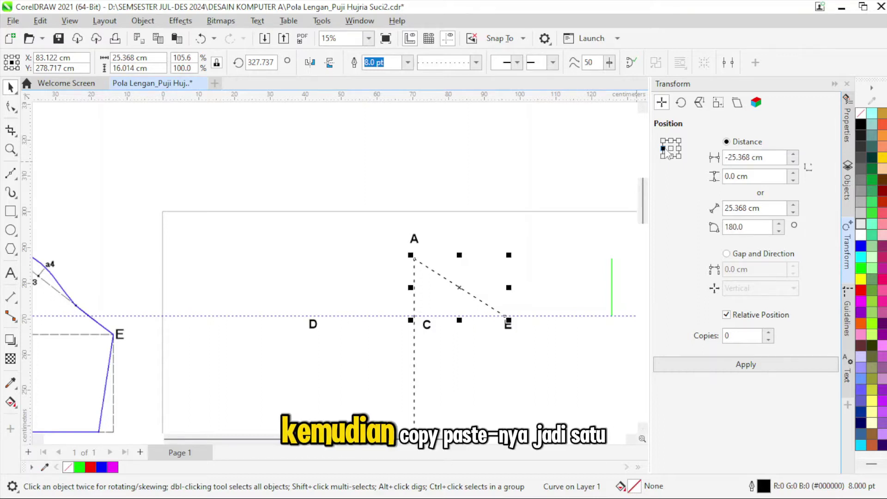
{"action": "left_click", "coordinate": [769, 332]}
{"action": "left_click", "coordinate": [693, 364]}
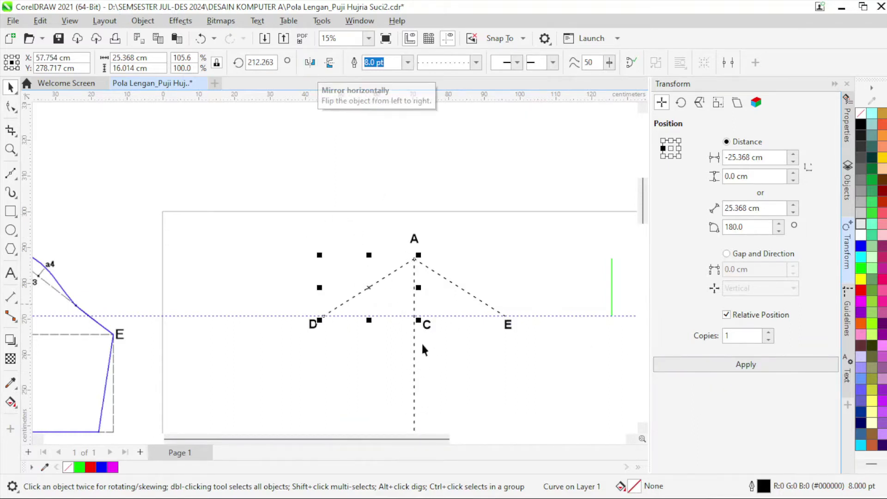
{"action": "left_click", "coordinate": [364, 362]}
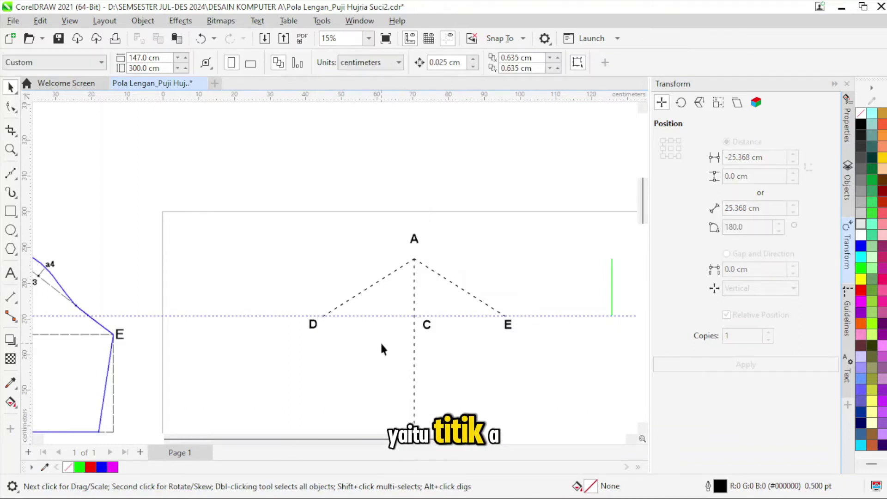
Step: Duplicate the dashed A-D line, placing the copy slightly up and to the left of the original
{"action": "scroll", "coordinate": [378, 287], "scroll_direction": "up", "scroll_amount": 1}
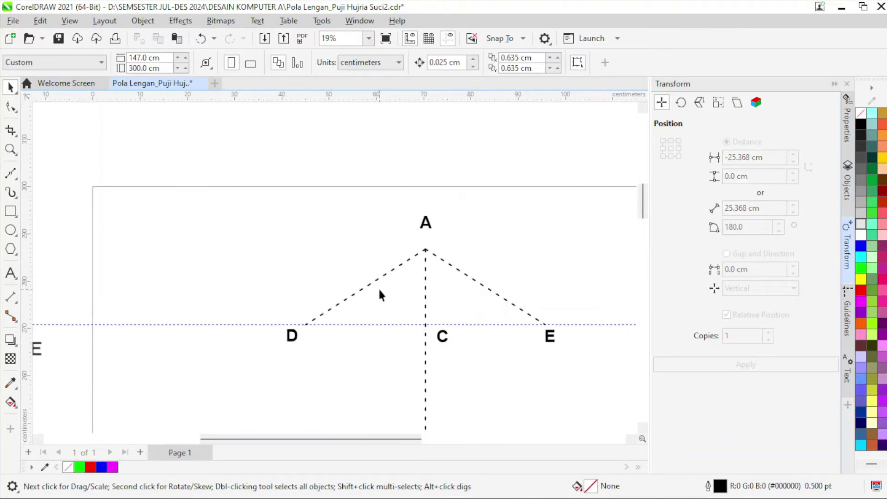
{"action": "scroll", "coordinate": [378, 287], "scroll_direction": "down", "scroll_amount": 2}
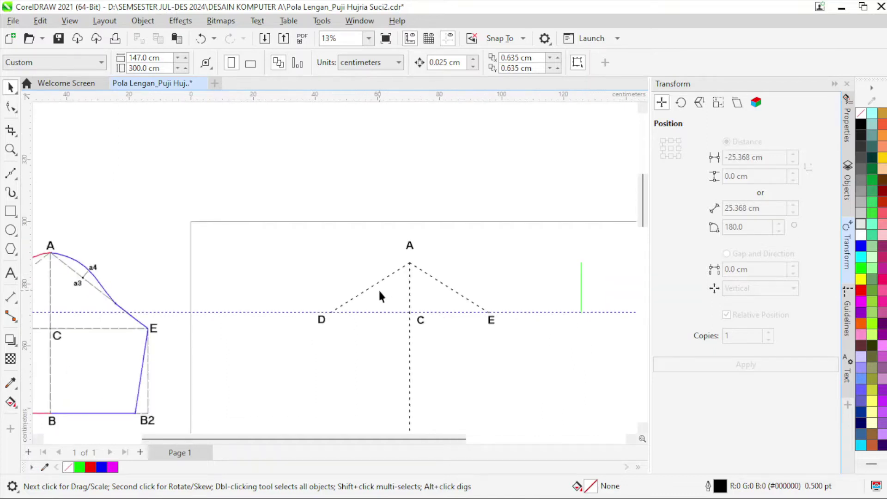
{"action": "left_click", "coordinate": [377, 284]}
{"action": "scroll", "coordinate": [376, 283], "scroll_direction": "down", "scroll_amount": 1}
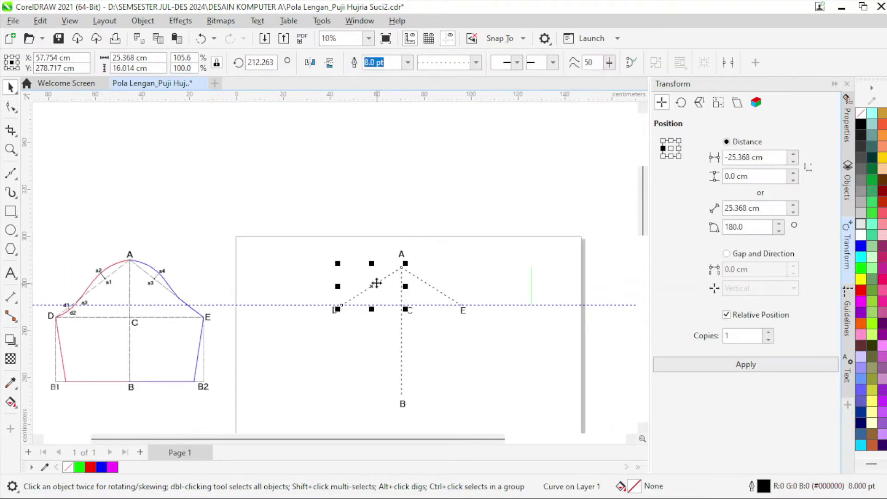
{"action": "scroll", "coordinate": [372, 284], "scroll_direction": "up", "scroll_amount": 4}
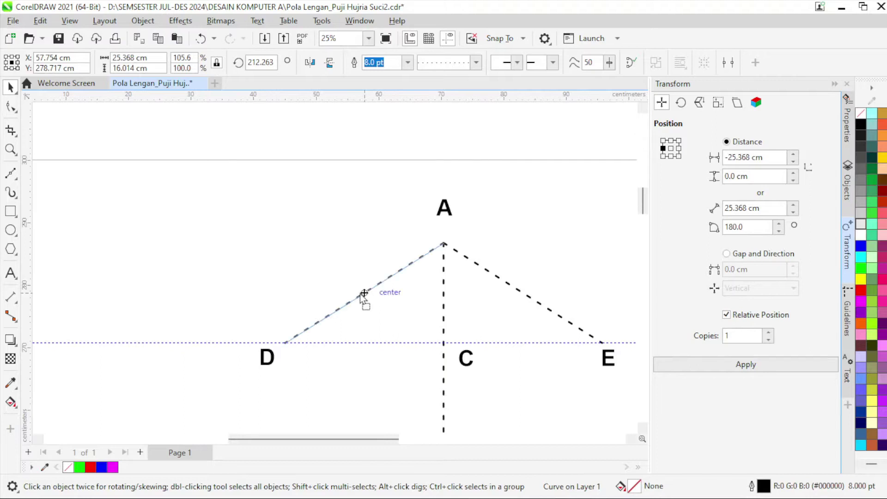
{"action": "left_click_drag", "start_coordinate": [364, 294], "coordinate": [355, 287]}
{"action": "right_click", "coordinate": [355, 287]}
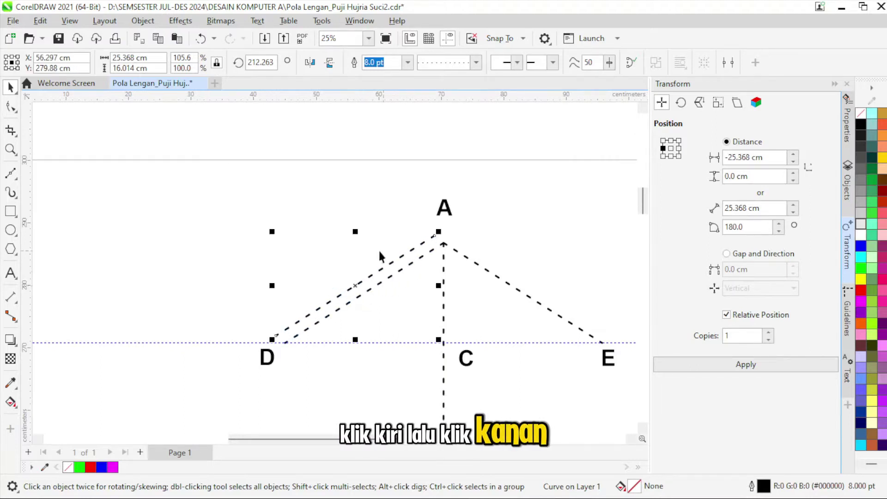
Step: Colour the copied line's outline red and scale it proportionally to one third by setting its width to 25.368 cm/3
{"action": "right_click", "coordinate": [861, 292]}
{"action": "left_click", "coordinate": [837, 298]}
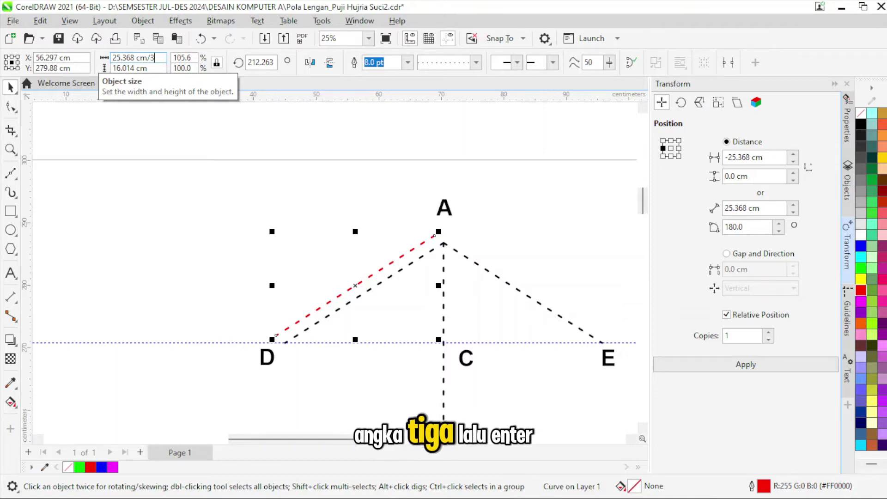
{"action": "key", "text": "Return"}
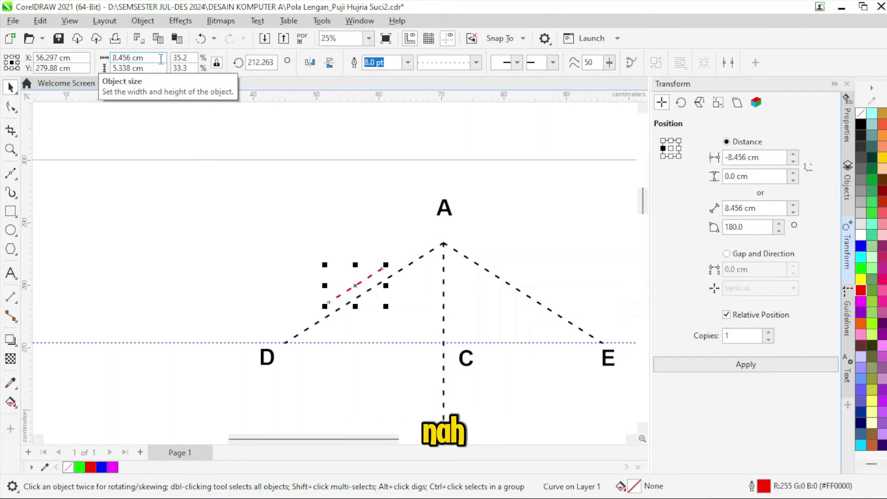
{"action": "left_click", "coordinate": [364, 236]}
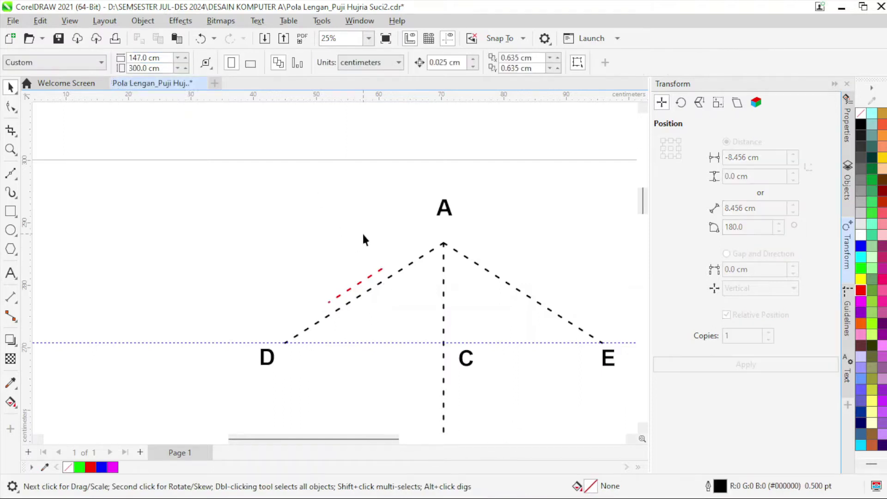
Step: Align the red segment to the A-D line's top and right, and place a vertical guideline at the segment's lower end
{"action": "left_click", "coordinate": [372, 278]}
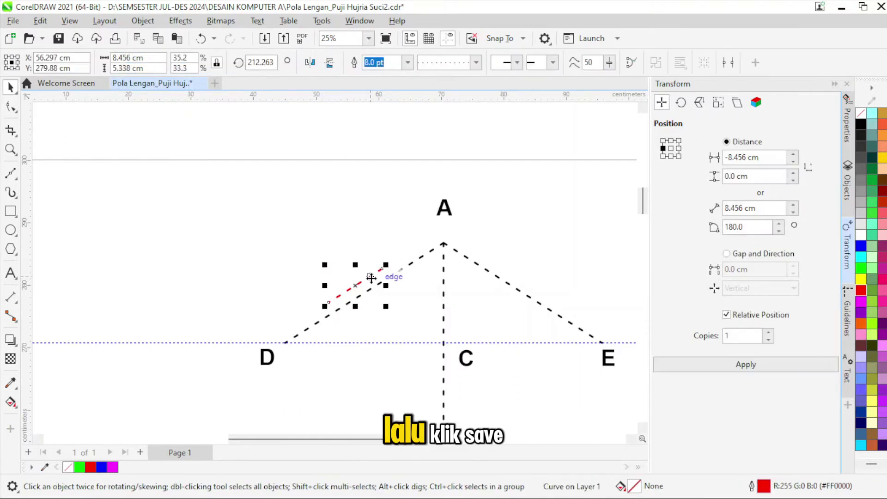
{"action": "left_click", "coordinate": [433, 250], "text": "shift"}
{"action": "key", "text": "ctrl+z"}
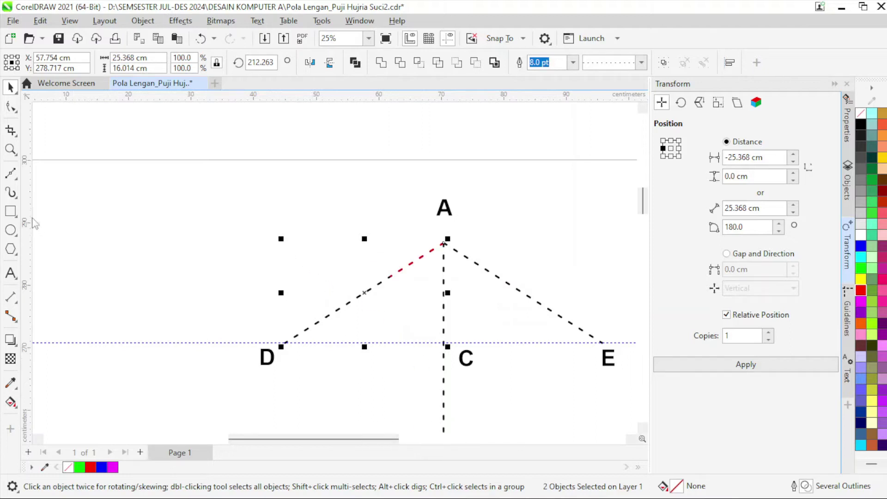
{"action": "left_click_drag", "start_coordinate": [33, 216], "coordinate": [392, 276]}
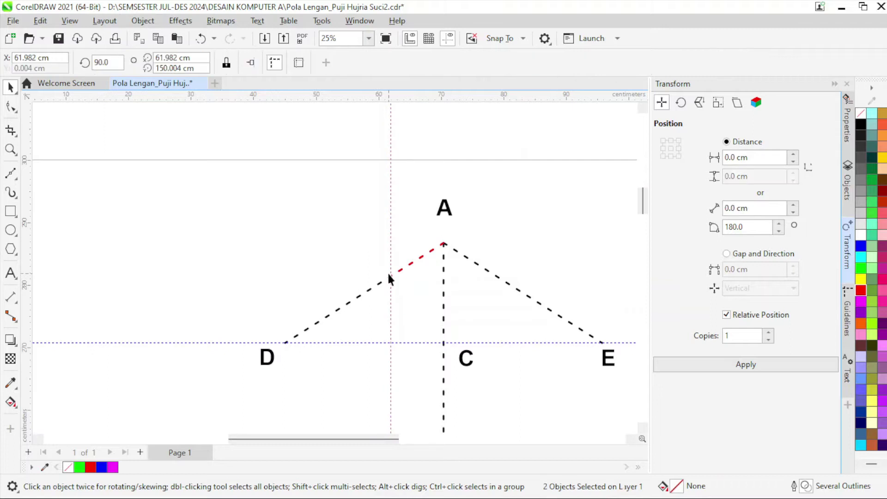
Step: Move the red one-third segment up and to the left, clear of the dashed A-D line
{"action": "left_click", "coordinate": [420, 259]}
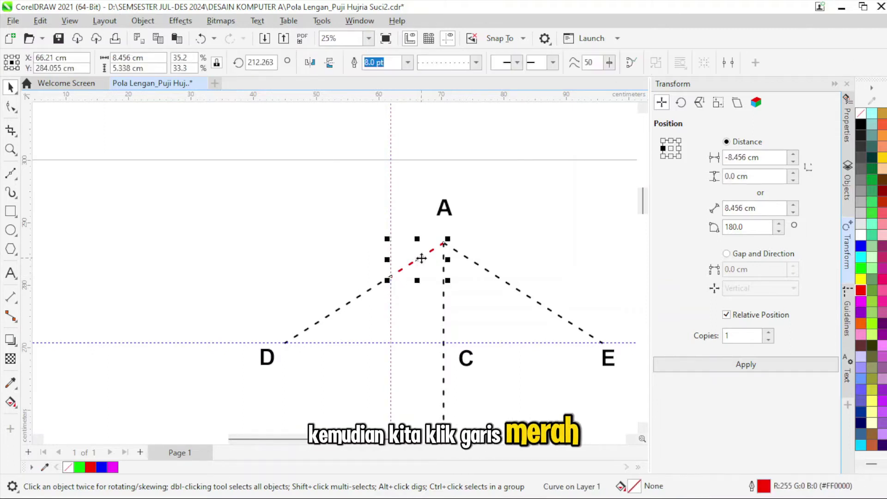
{"action": "key", "text": "F10"}
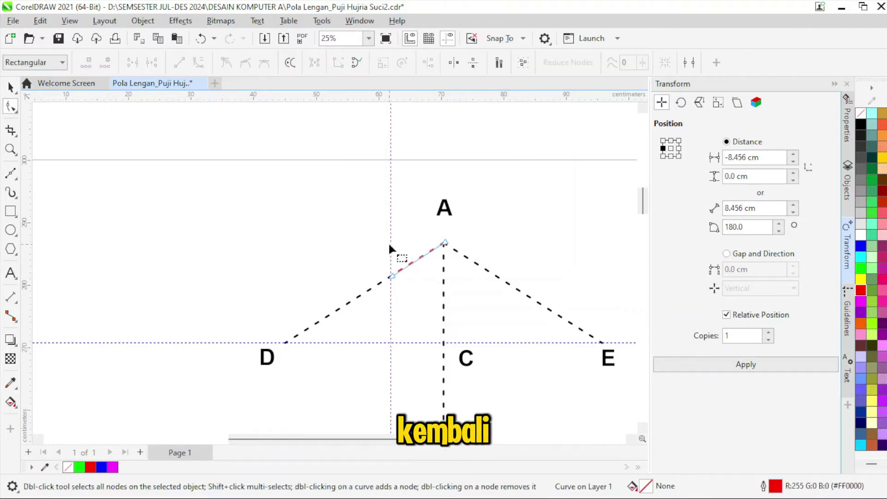
{"action": "left_click", "coordinate": [10, 89]}
{"action": "left_click_drag", "start_coordinate": [420, 258], "coordinate": [401, 236]}
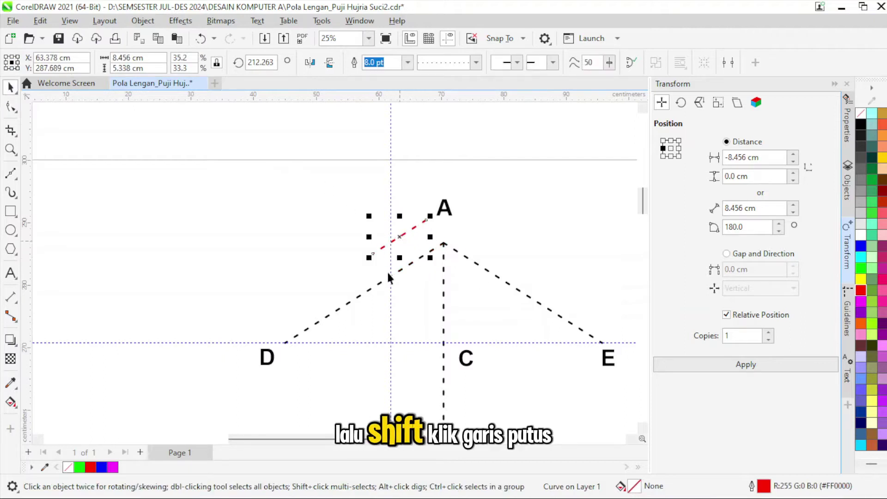
Step: Align the red one-third segment to the A-D line's bottom and left, and place a vertical guideline at the segment's upper end
{"action": "left_click", "coordinate": [316, 323], "text": "shift"}
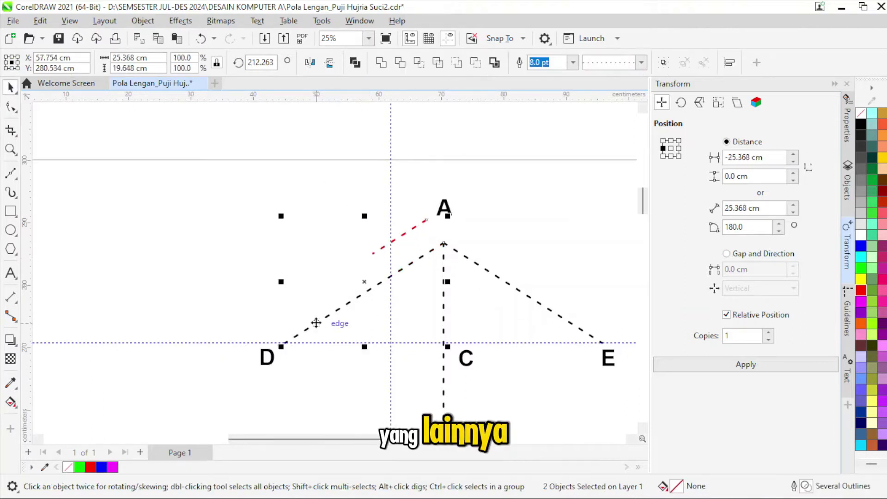
{"action": "key", "text": "b"}
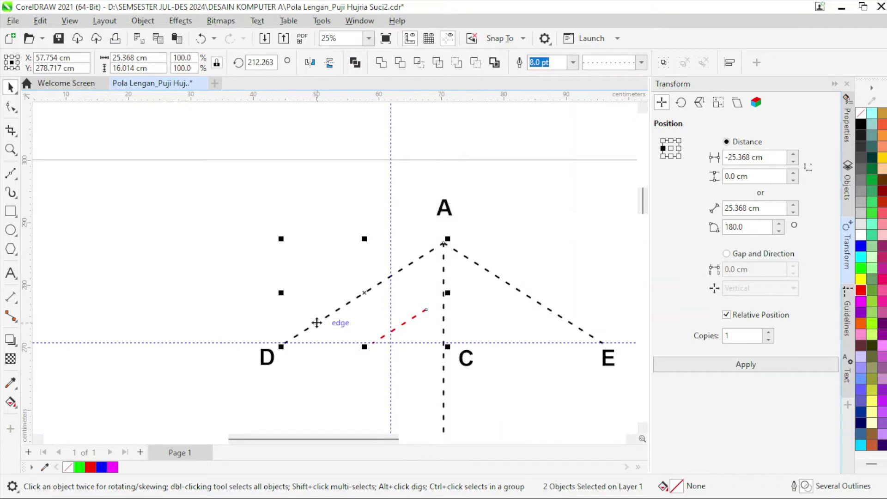
{"action": "key", "text": "l"}
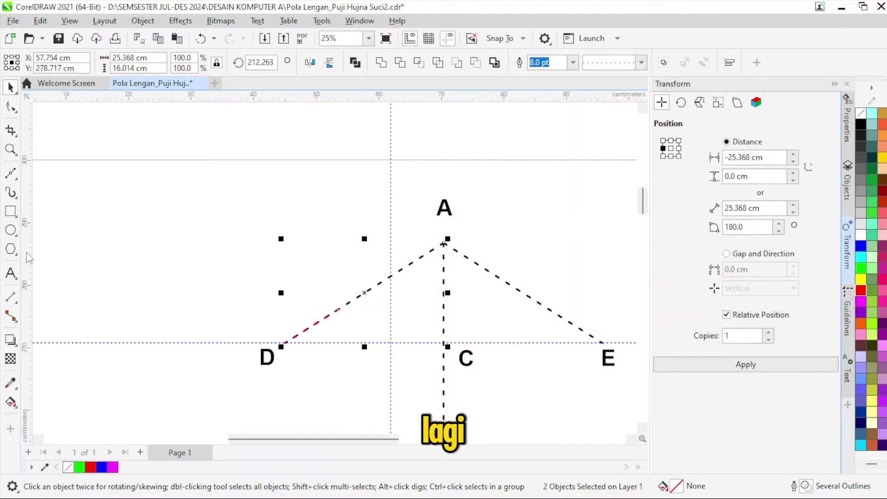
{"action": "left_click", "coordinate": [338, 314]}
{"action": "scroll", "coordinate": [353, 209], "scroll_direction": "down", "scroll_amount": 5}
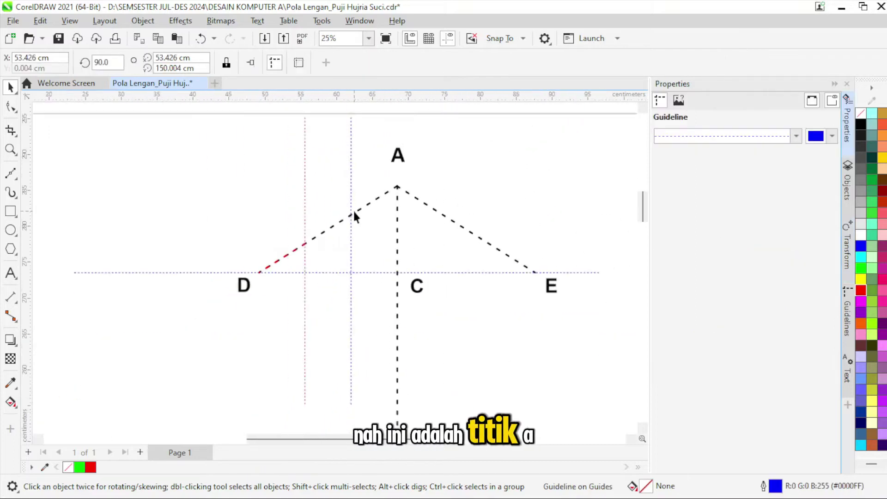
Step: Add the text label "a1" in Arial at 72 pt just below the upper third point of the A-D line
{"action": "scroll", "coordinate": [48, 241], "scroll_direction": "up", "scroll_amount": 2}
{"action": "scroll", "coordinate": [48, 240], "scroll_direction": "up", "scroll_amount": 3}
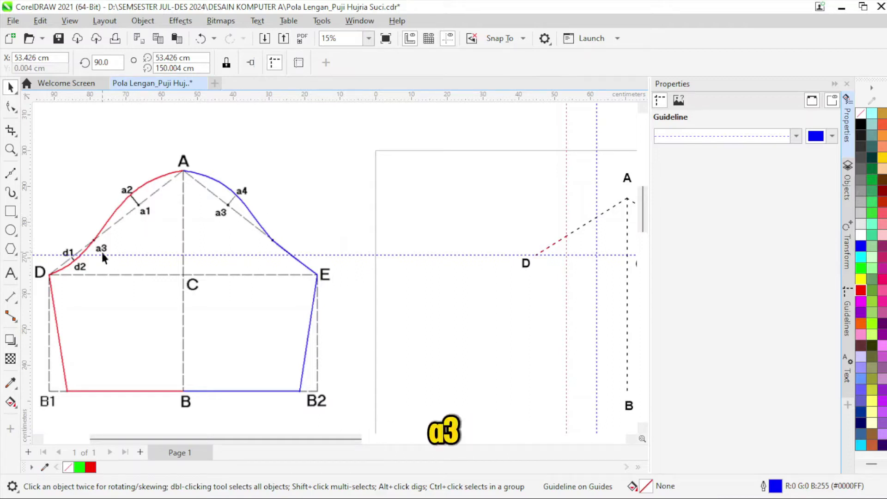
{"action": "scroll", "coordinate": [422, 254], "scroll_direction": "down", "scroll_amount": 1}
{"action": "scroll", "coordinate": [635, 224], "scroll_direction": "up", "scroll_amount": 1}
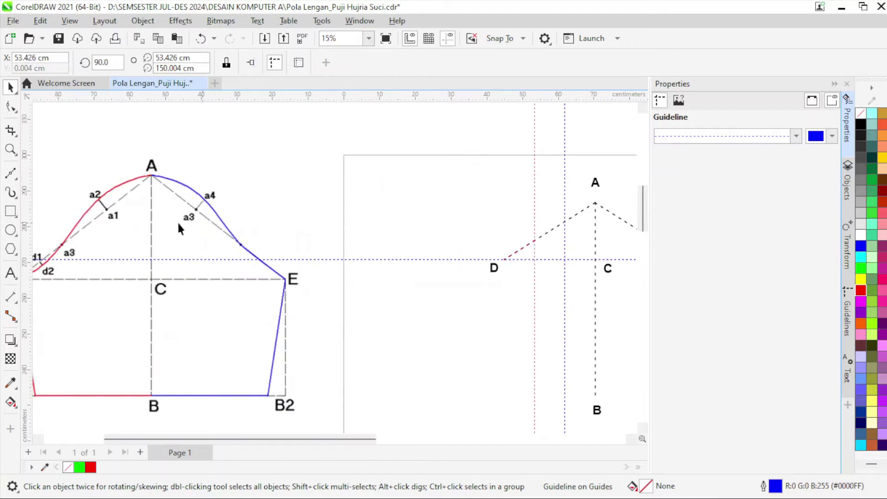
{"action": "left_click", "coordinate": [11, 273]}
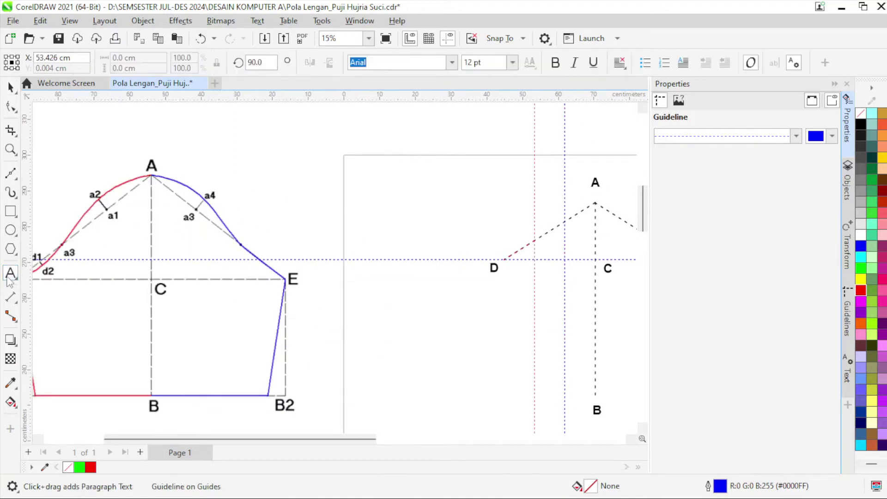
{"action": "left_click", "coordinate": [573, 233]}
{"action": "left_click", "coordinate": [513, 62]}
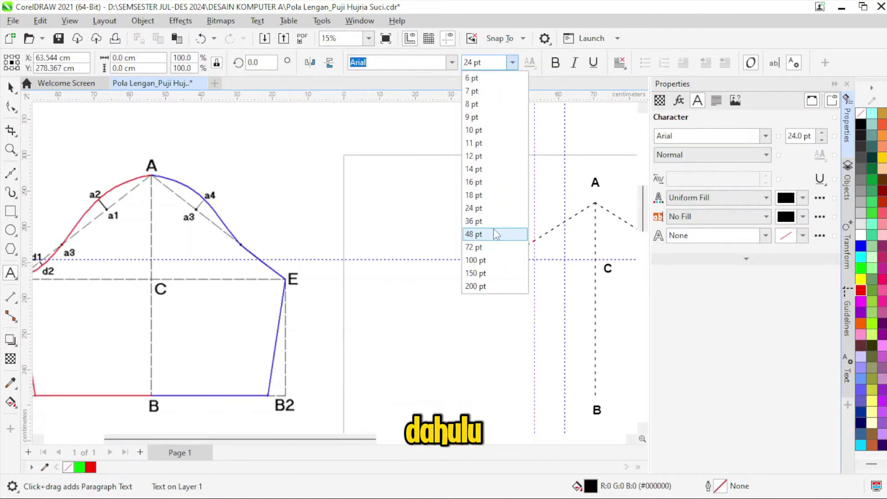
{"action": "left_click", "coordinate": [477, 248]}
{"action": "type", "text": "A"}
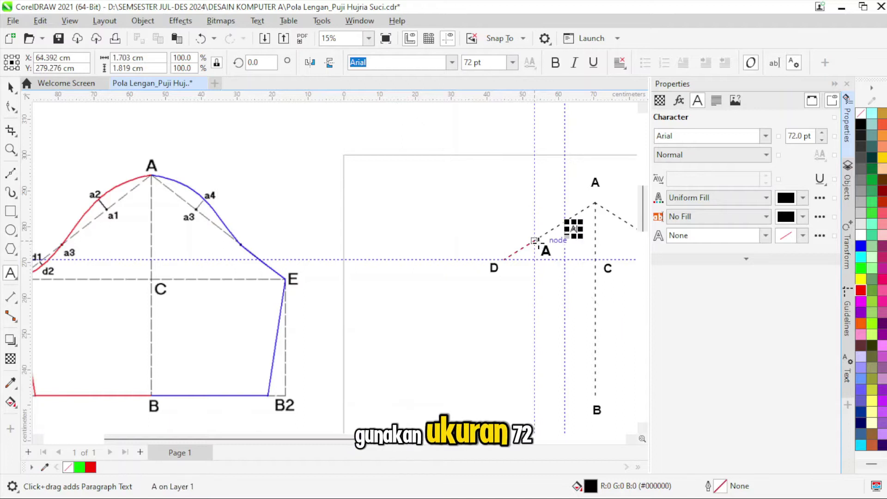
{"action": "type", "text": "a1"}
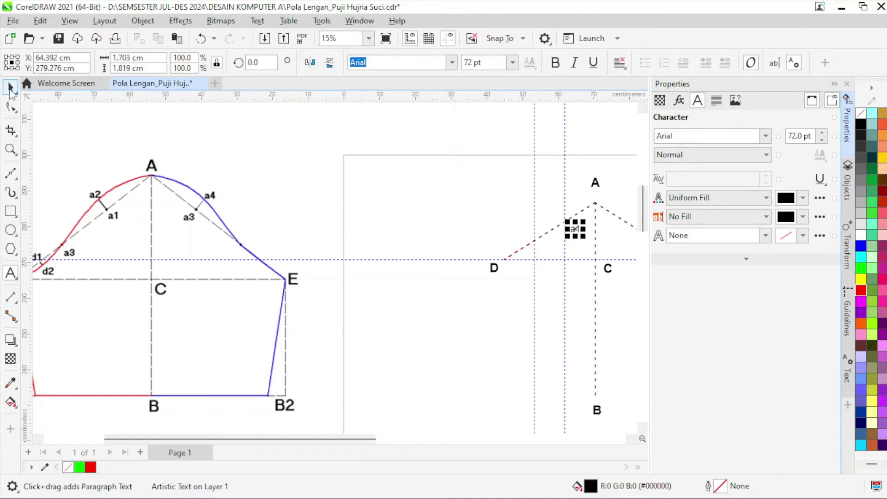
{"action": "left_click", "coordinate": [11, 88]}
{"action": "left_click", "coordinate": [597, 119]}
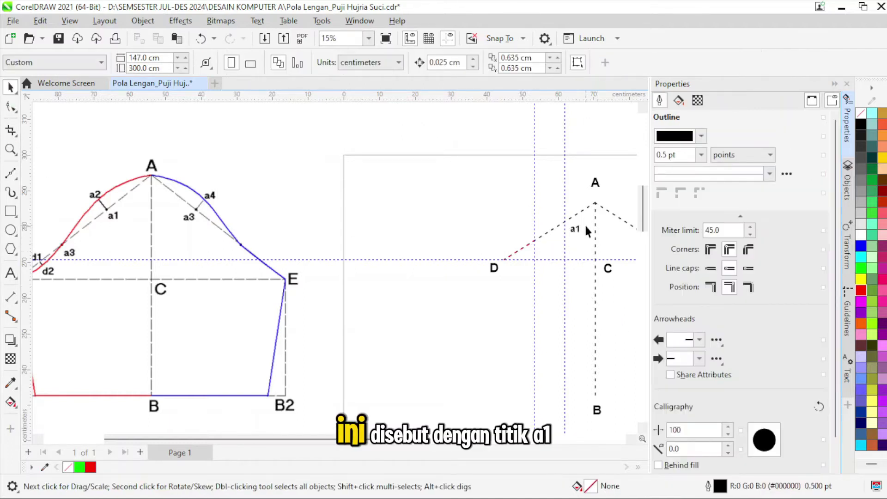
Step: Collapse the Properties docker and move the red segment up and to the left, off the A-D line
{"action": "left_click", "coordinate": [848, 125]}
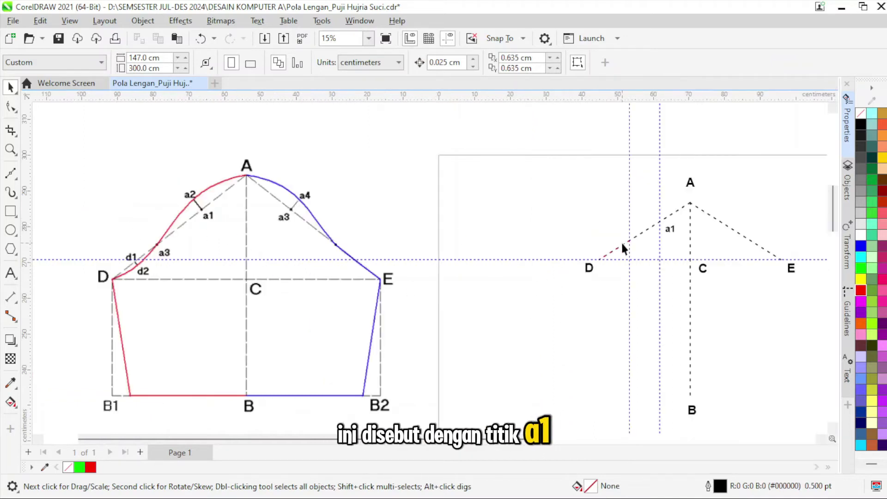
{"action": "scroll", "coordinate": [657, 225], "scroll_direction": "up", "scroll_amount": 1}
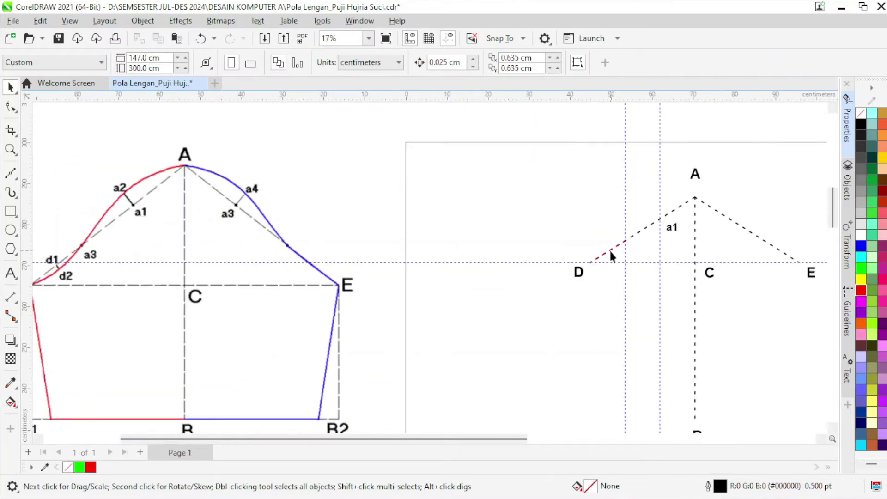
{"action": "left_click_drag", "start_coordinate": [611, 250], "coordinate": [595, 231]}
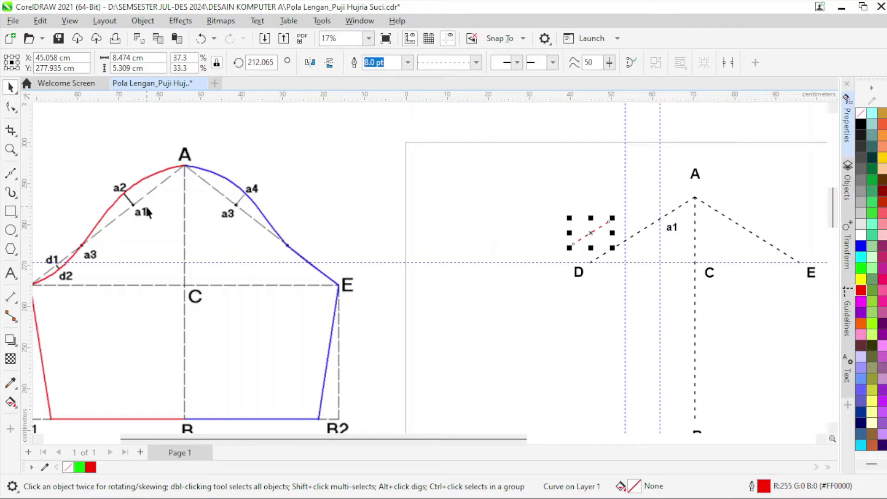
{"action": "scroll", "coordinate": [643, 207], "scroll_direction": "down", "scroll_amount": 1}
{"action": "scroll", "coordinate": [717, 231], "scroll_direction": "up", "scroll_amount": 3}
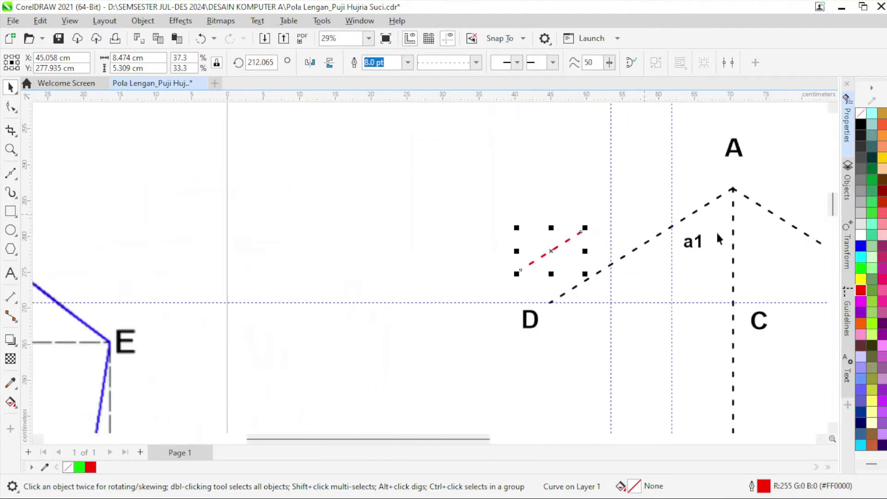
Step: Nudge the a1 label closer to the A-D line and move the reference sleeve image to the right, nearer the draft
{"action": "left_click", "coordinate": [689, 238]}
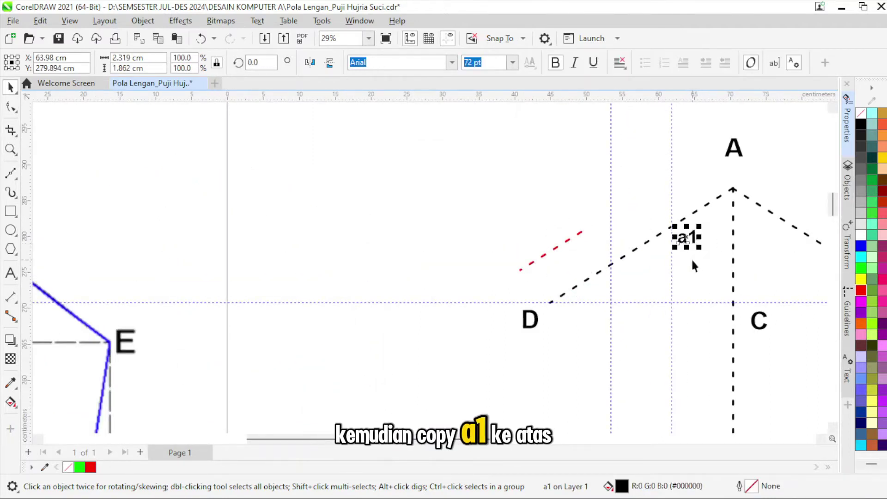
{"action": "scroll", "coordinate": [688, 241], "scroll_direction": "down", "scroll_amount": 3}
{"action": "scroll", "coordinate": [689, 241], "scroll_direction": "down", "scroll_amount": 1}
{"action": "left_click", "coordinate": [317, 296]}
{"action": "left_click_drag", "start_coordinate": [316, 296], "coordinate": [430, 309]}
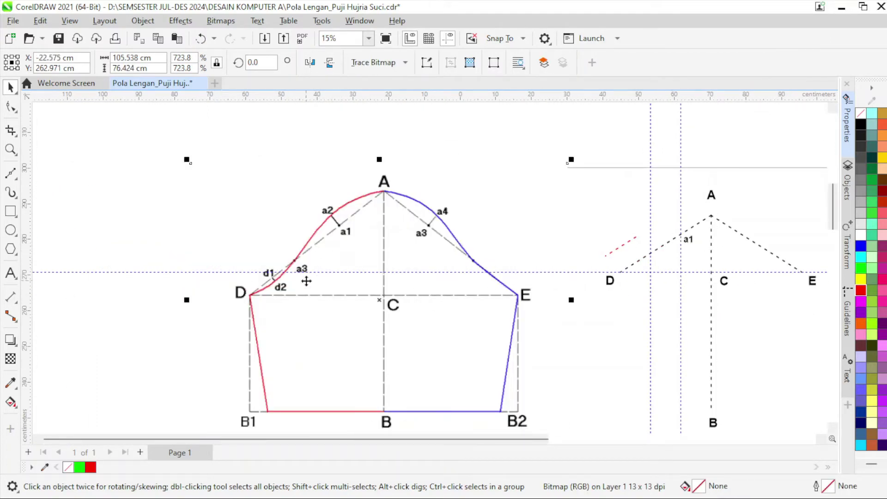
Step: Duplicate the a1 label above the upper part of the A-D line and change the copy's text to "a2"
{"action": "scroll", "coordinate": [686, 248], "scroll_direction": "down", "scroll_amount": 1}
{"action": "scroll", "coordinate": [690, 240], "scroll_direction": "up", "scroll_amount": 2}
{"action": "left_click_drag", "start_coordinate": [689, 240], "coordinate": [668, 212]}
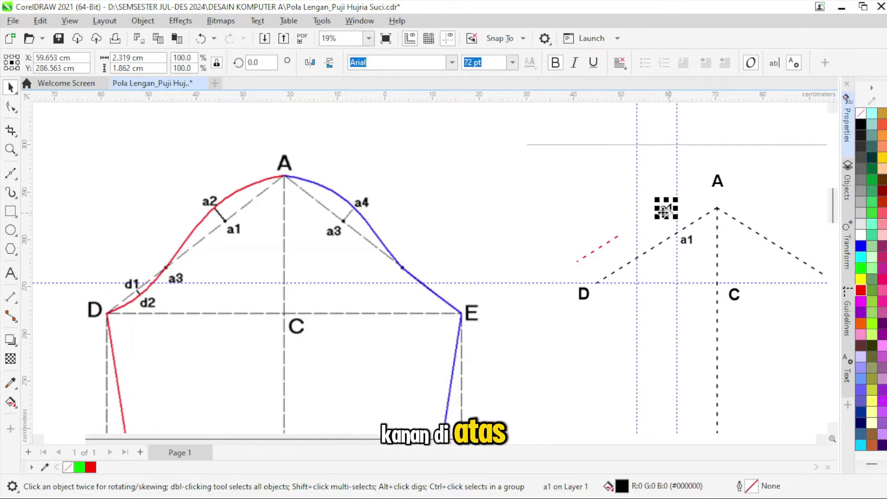
{"action": "left_click", "coordinate": [10, 273]}
{"action": "key", "text": "BackSpace"}
{"action": "type", "text": "2"}
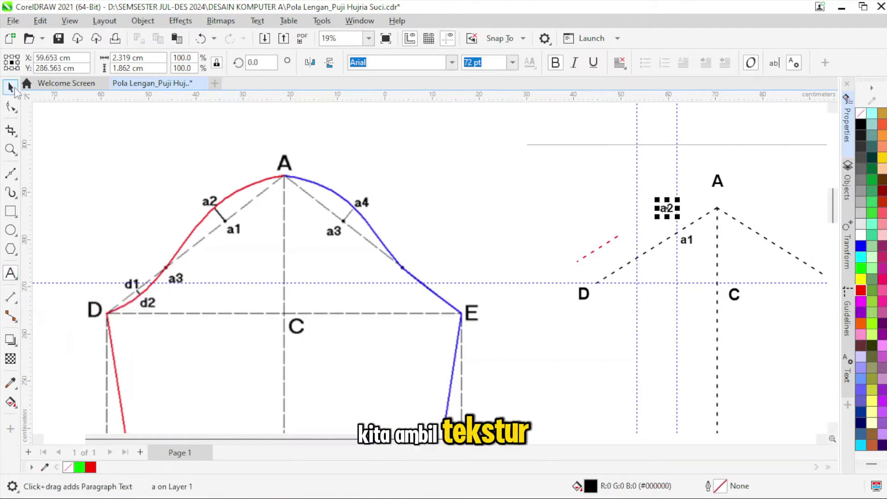
{"action": "left_click", "coordinate": [10, 87]}
{"action": "left_click", "coordinate": [564, 231]}
{"action": "scroll", "coordinate": [564, 231], "scroll_direction": "down", "scroll_amount": 1}
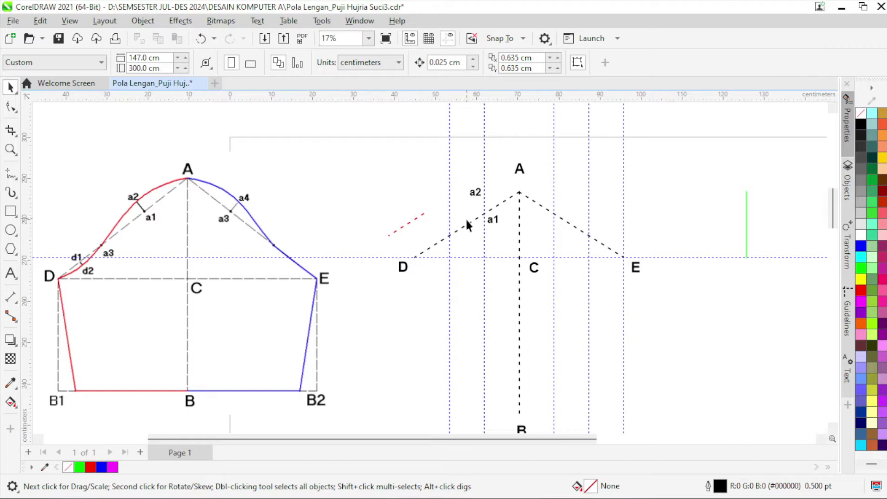
Step: Duplicate the a2 label below the lower third point of the A-D line and change the copy's text to "a3"
{"action": "left_click", "coordinate": [475, 196]}
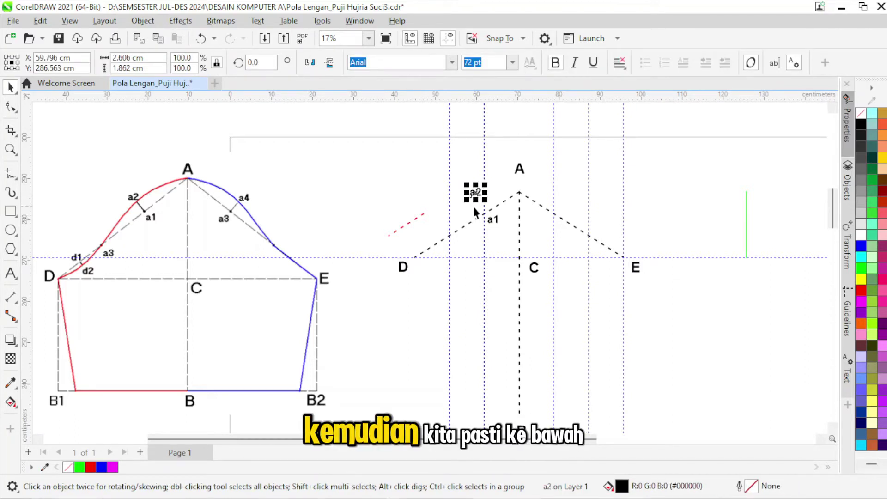
{"action": "left_click_drag", "start_coordinate": [478, 195], "coordinate": [460, 246]}
{"action": "right_click", "coordinate": [459, 245]}
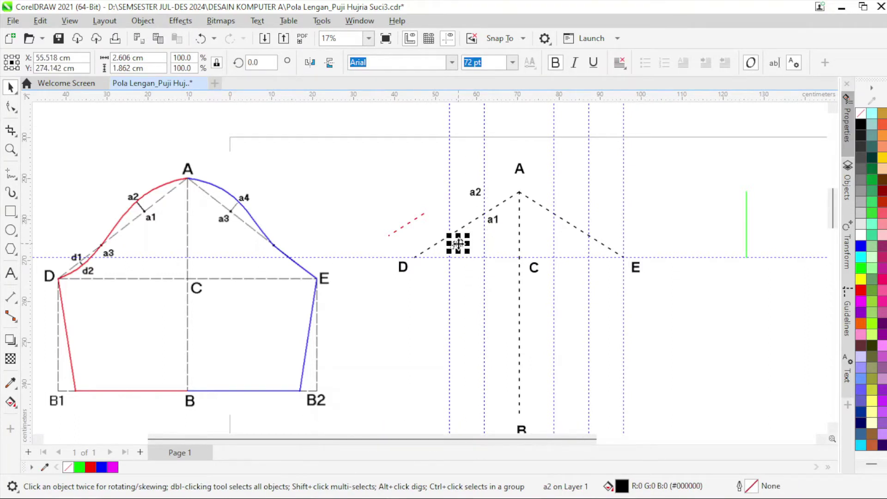
{"action": "left_click", "coordinate": [12, 277]}
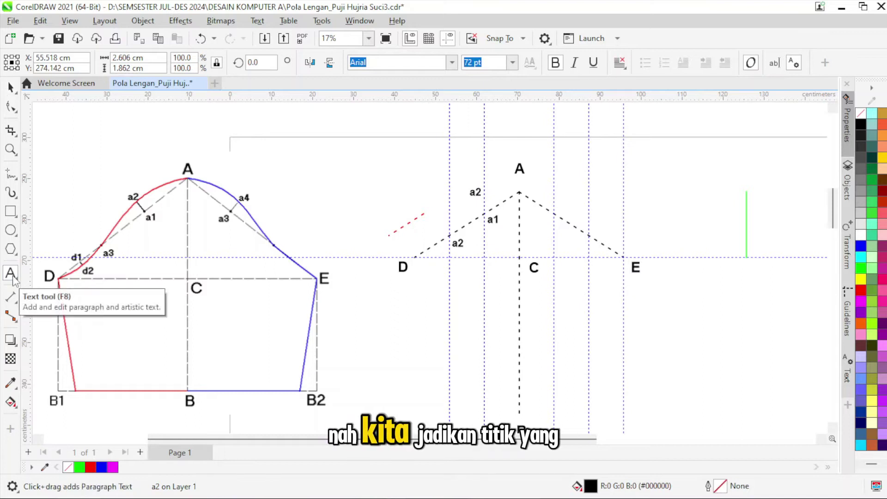
{"action": "key", "text": "BackSpace"}
{"action": "type", "text": "3"}
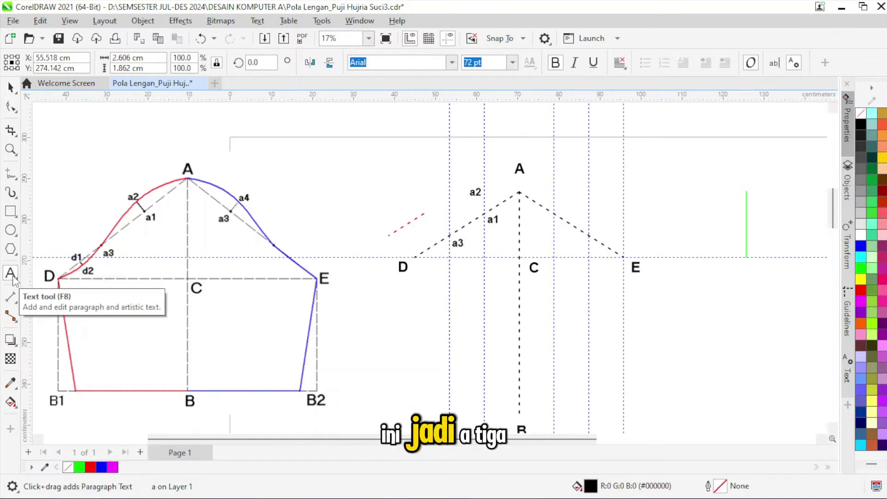
{"action": "left_click", "coordinate": [12, 88]}
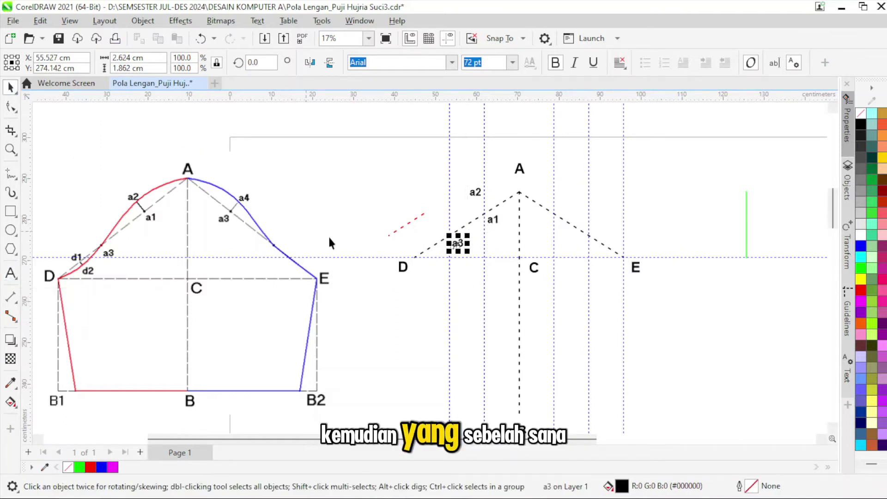
Step: Duplicate the a3 label above the A-D line near D and change the copy's text to "d1"
{"action": "left_click_drag", "start_coordinate": [460, 246], "coordinate": [416, 231]}
{"action": "left_click", "coordinate": [10, 275]}
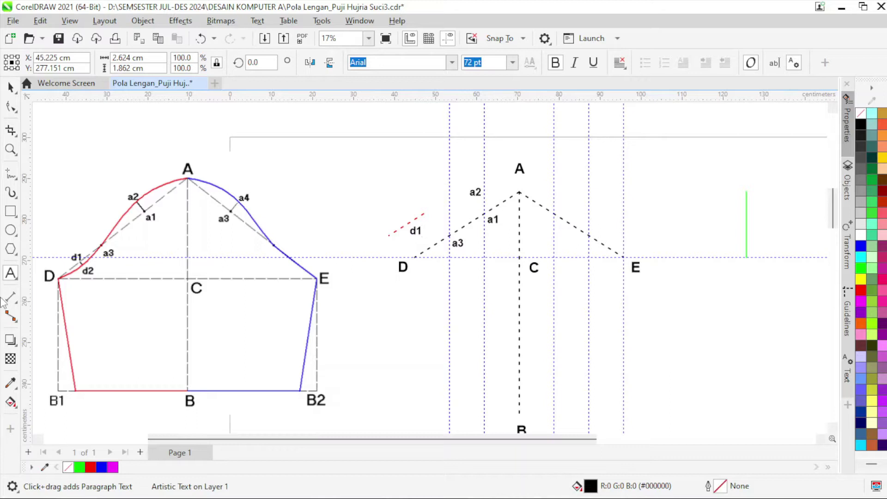
{"action": "left_click", "coordinate": [10, 87]}
Step: Duplicate the d1 label below the A-D line near D and change the copy's text to "d2"
{"action": "left_click", "coordinate": [416, 231]}
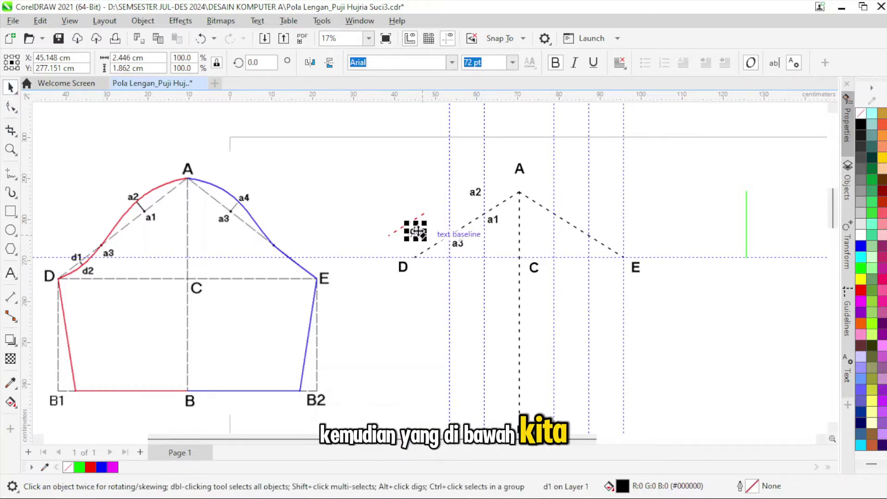
{"action": "left_click_drag", "start_coordinate": [418, 231], "coordinate": [441, 266]}
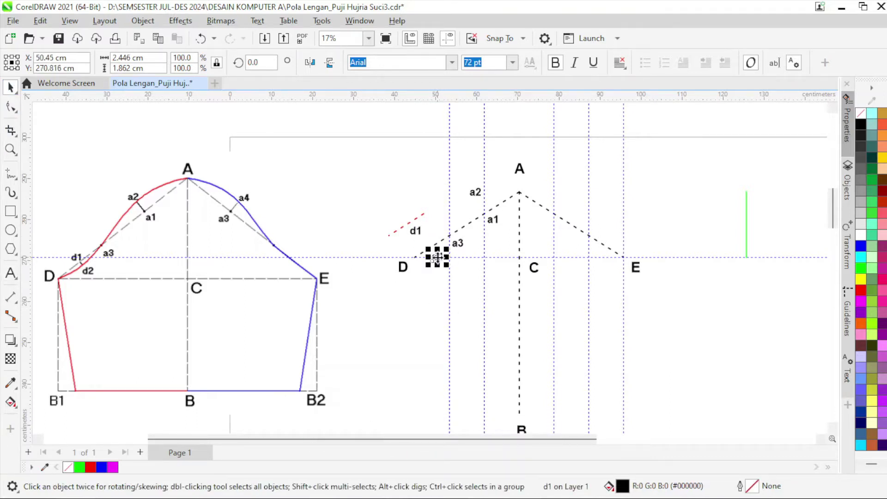
{"action": "left_click", "coordinate": [15, 274]}
{"action": "type", "text": "2"}
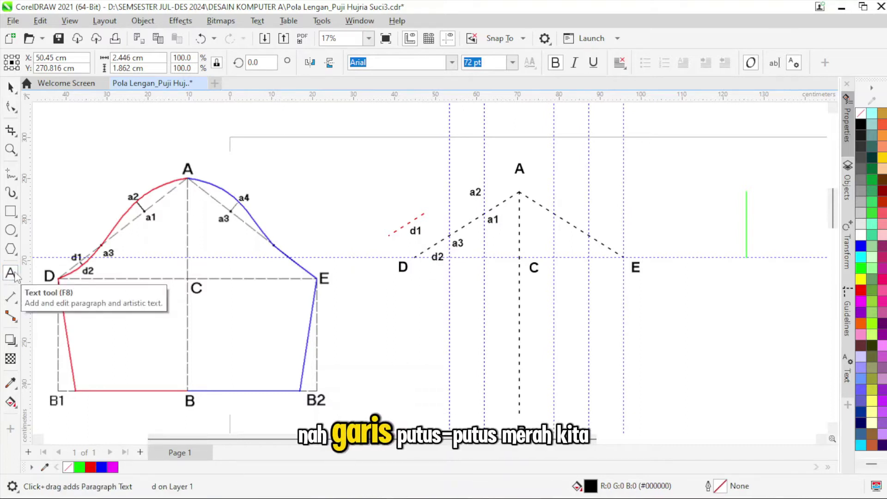
{"action": "left_click", "coordinate": [10, 86]}
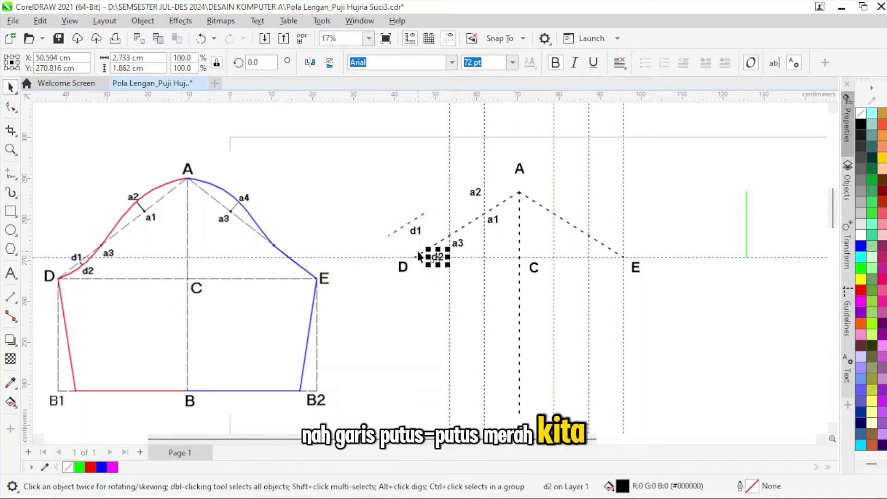
Step: Mirror the red segment horizontally beside the A-E line and align it to that line's top and left
{"action": "left_click", "coordinate": [402, 227]}
{"action": "left_click", "coordinate": [402, 229]}
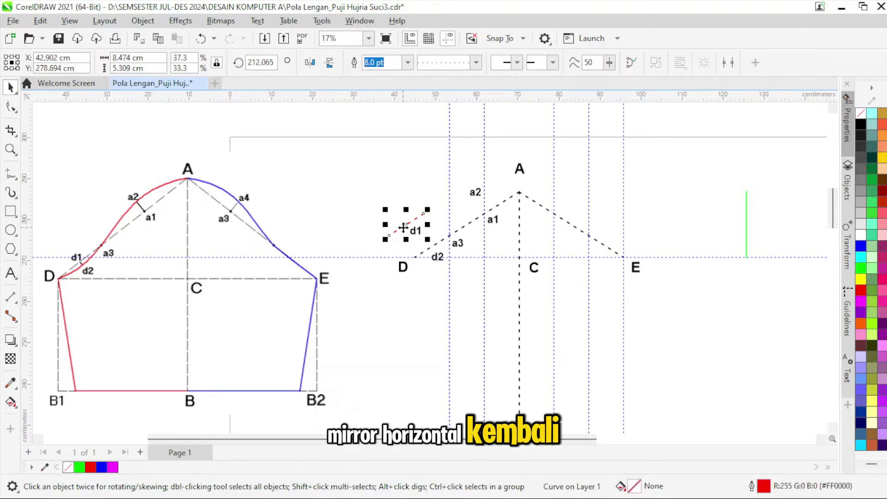
{"action": "left_click_drag", "start_coordinate": [403, 229], "coordinate": [582, 206]}
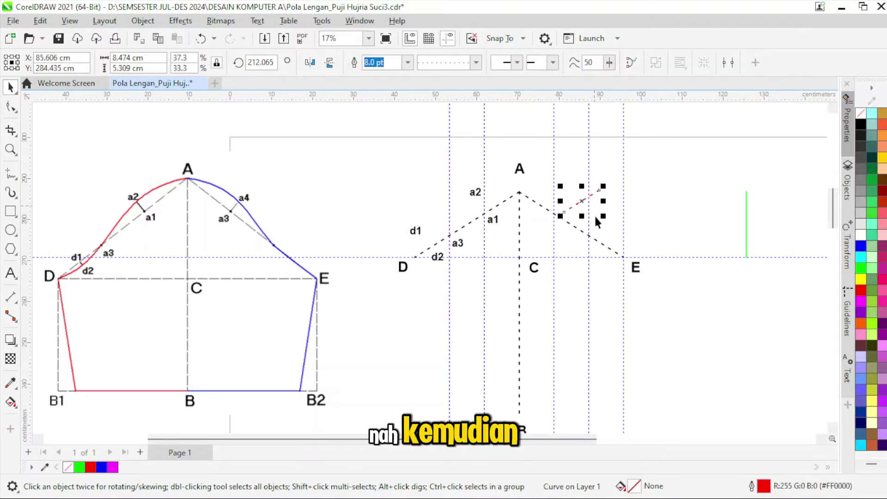
{"action": "left_click", "coordinate": [310, 63]}
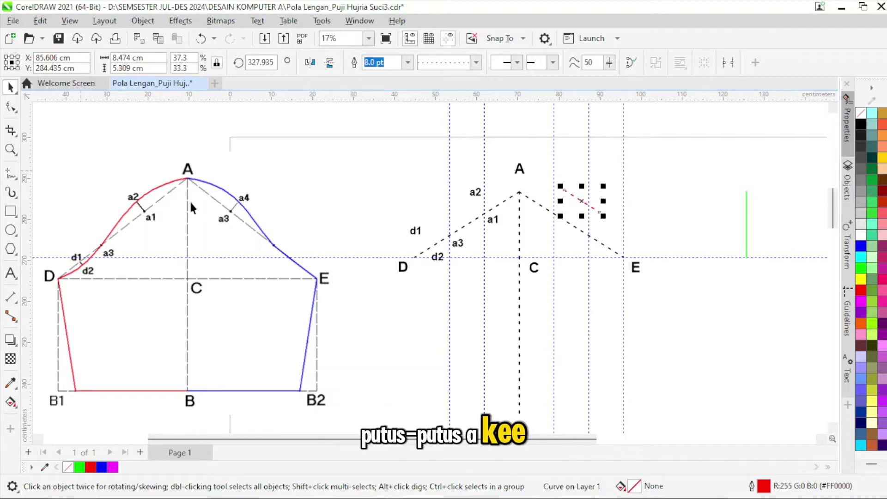
{"action": "left_click", "coordinate": [568, 223], "text": "shift"}
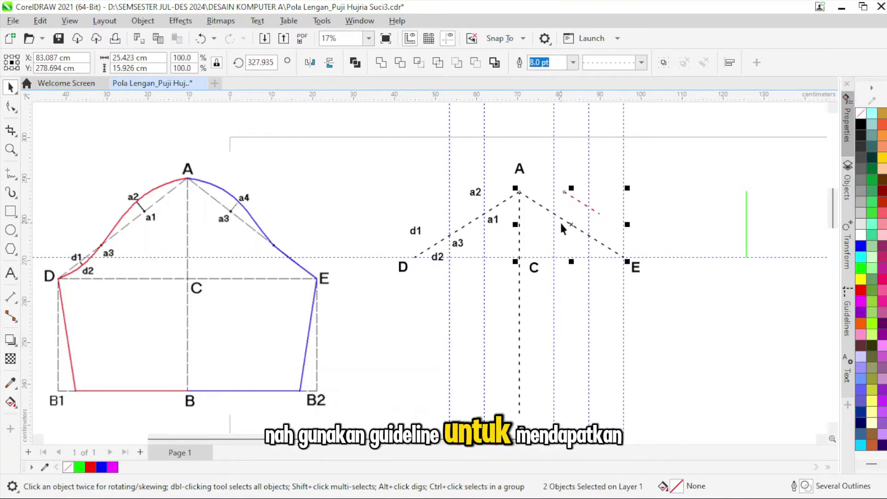
{"action": "key", "text": "l"}
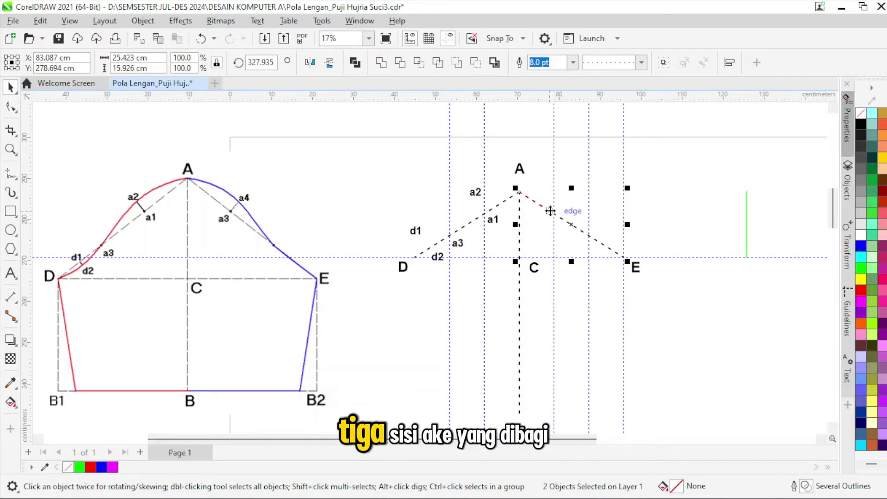
Step: Place two copies of the a3 label at the upper third point of the A-E line, one below and one above the line
{"action": "scroll", "coordinate": [550, 211], "scroll_direction": "up", "scroll_amount": 2}
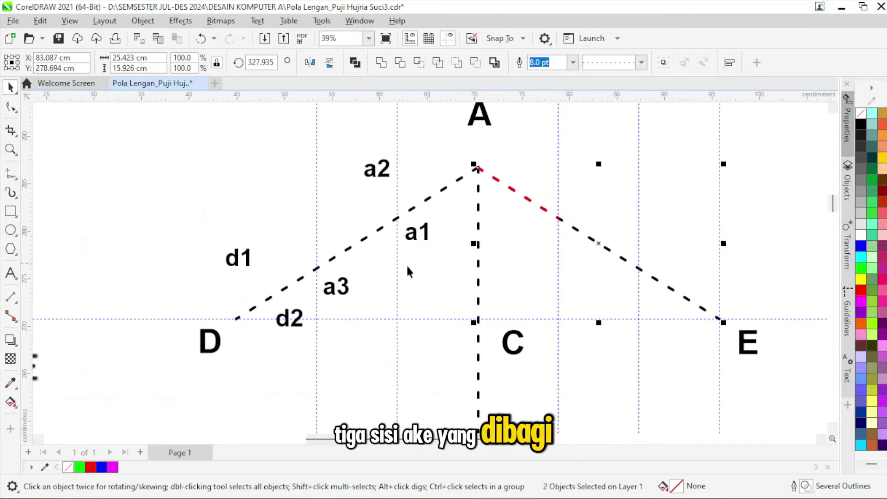
{"action": "scroll", "coordinate": [407, 272], "scroll_direction": "down", "scroll_amount": 2}
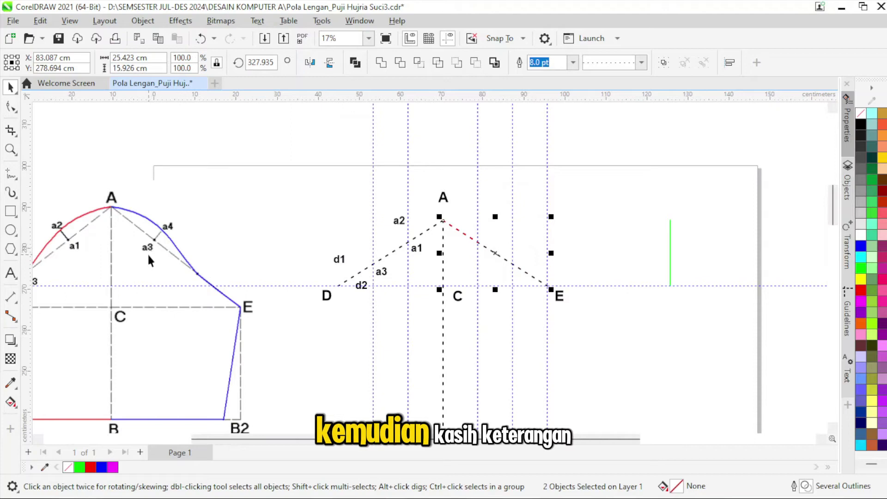
{"action": "scroll", "coordinate": [148, 253], "scroll_direction": "down", "scroll_amount": 1}
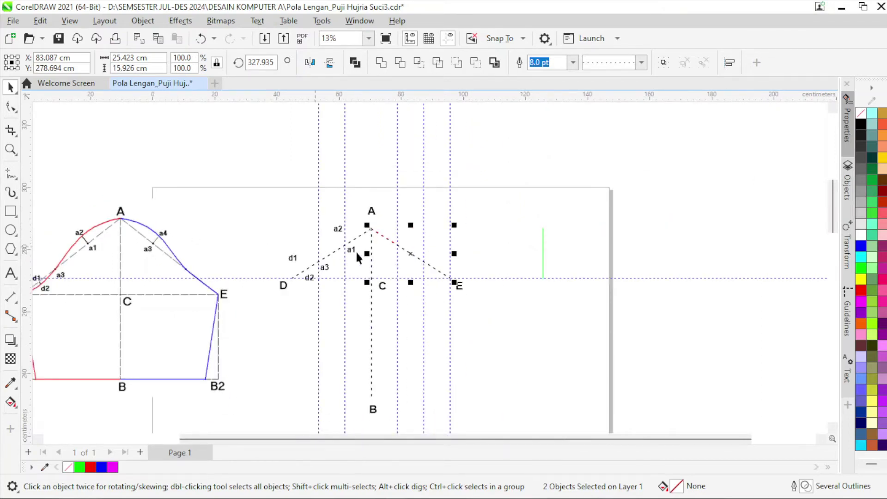
{"action": "scroll", "coordinate": [360, 257], "scroll_direction": "up", "scroll_amount": 3}
{"action": "left_click", "coordinate": [272, 289]}
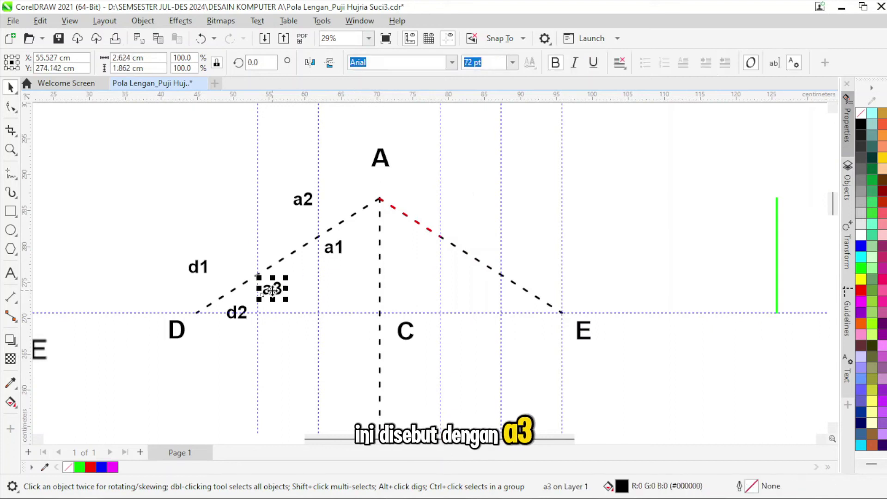
{"action": "left_click_drag", "start_coordinate": [272, 289], "coordinate": [457, 206]}
{"action": "right_click", "coordinate": [426, 253]}
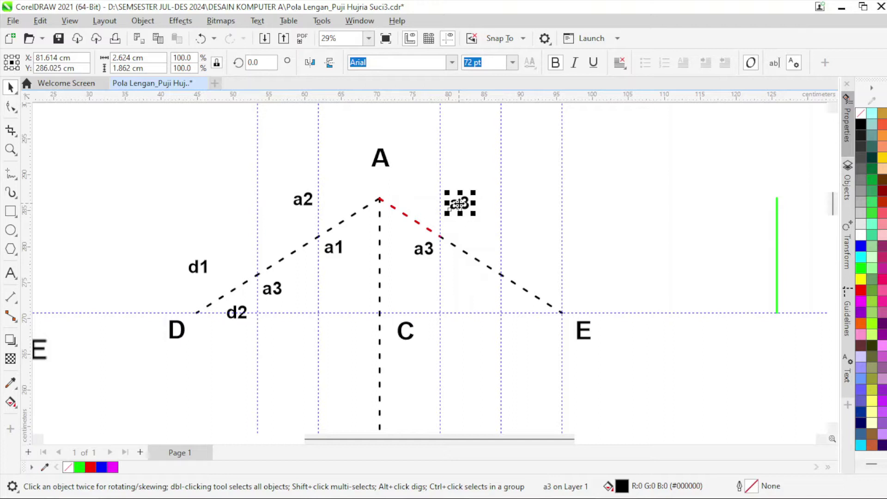
Step: Change the text of the label copy above the A-E line to "a4"
{"action": "left_click", "coordinate": [11, 273]}
{"action": "key", "text": "BackSpace"}
{"action": "type", "text": "4"}
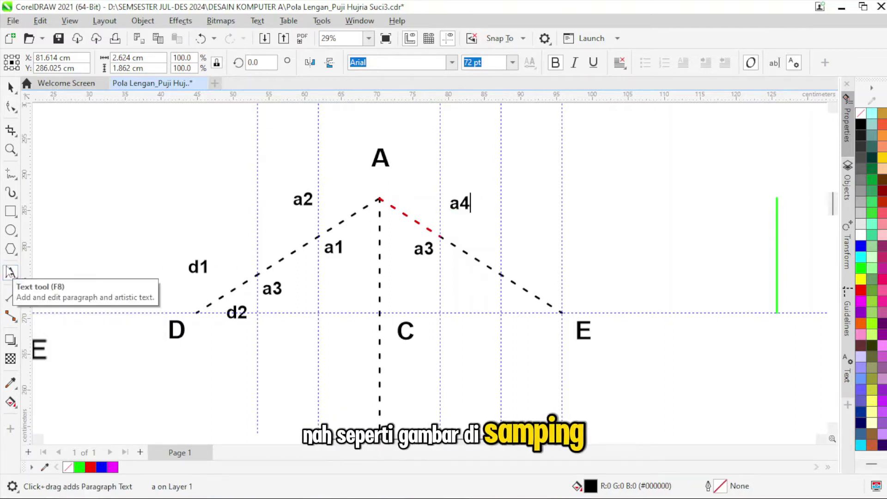
Step: Check the reference sleeve drawing and the a1-a2 instruction in the Word document, and return to CorelDRAW
{"action": "scroll", "coordinate": [310, 201], "scroll_direction": "down", "scroll_amount": 3}
{"action": "scroll", "coordinate": [192, 231], "scroll_direction": "up", "scroll_amount": 1}
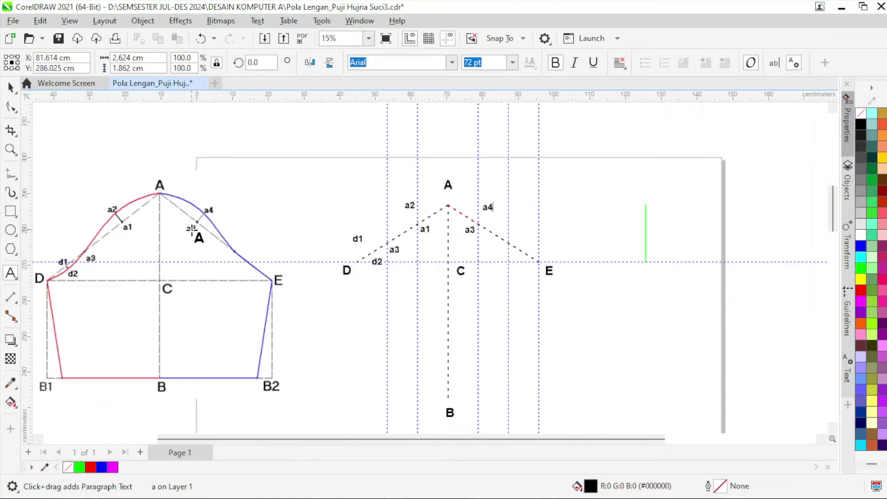
{"action": "left_click", "coordinate": [669, 485]}
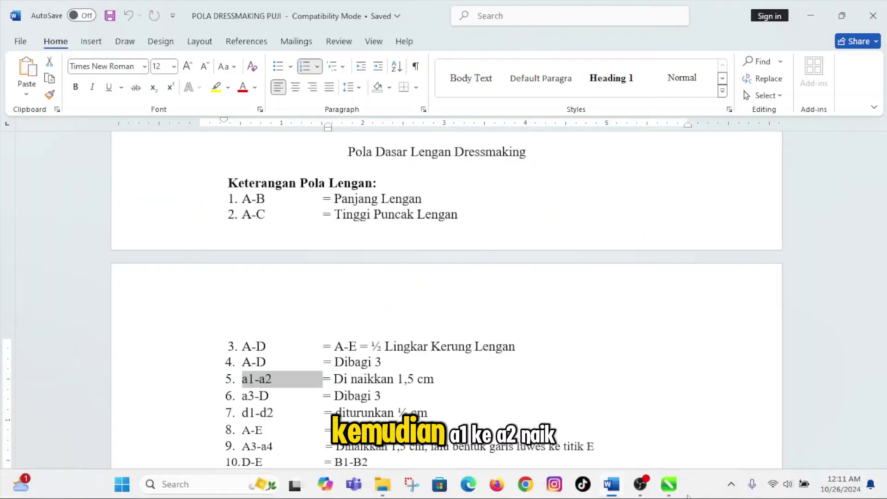
{"action": "left_click", "coordinate": [669, 484]}
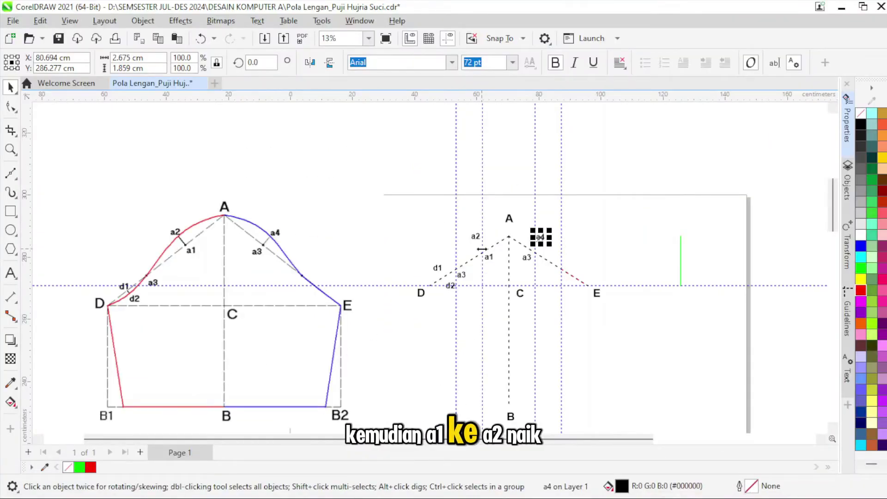
Step: Move the red dashed segment off the A-E line into the empty area above E
{"action": "scroll", "coordinate": [505, 257], "scroll_direction": "up", "scroll_amount": 1}
{"action": "scroll", "coordinate": [506, 260], "scroll_direction": "up", "scroll_amount": 1}
{"action": "left_click_drag", "start_coordinate": [634, 292], "coordinate": [696, 189]}
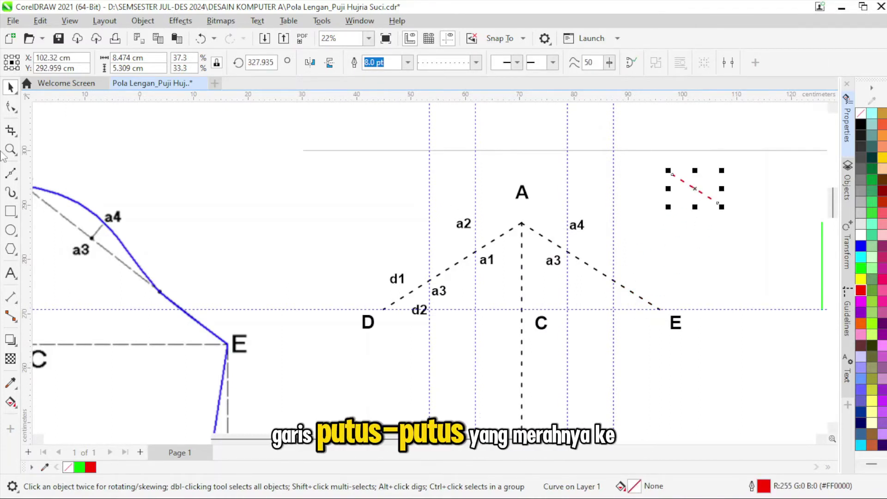
Step: Draw a straight diagonal line about 2 cm long from point a1 on the A-D line up toward the a2 label
{"action": "key", "text": "F5"}
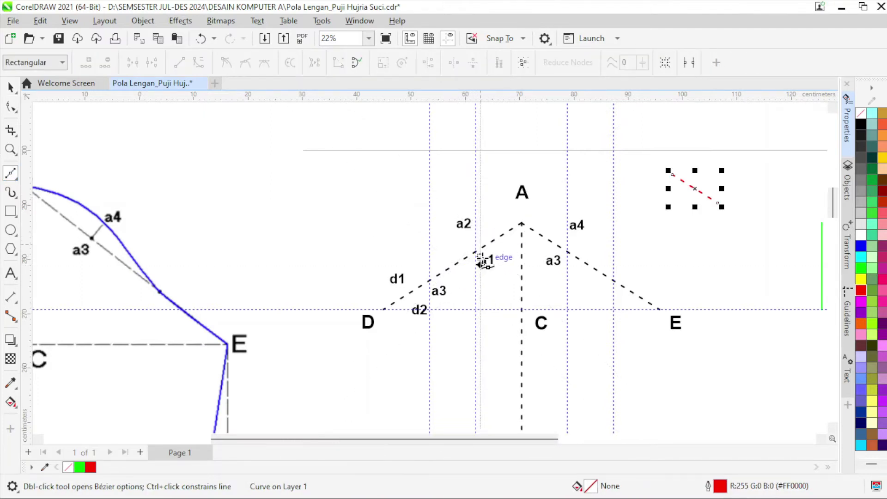
{"action": "scroll", "coordinate": [483, 257], "scroll_direction": "up", "scroll_amount": 4}
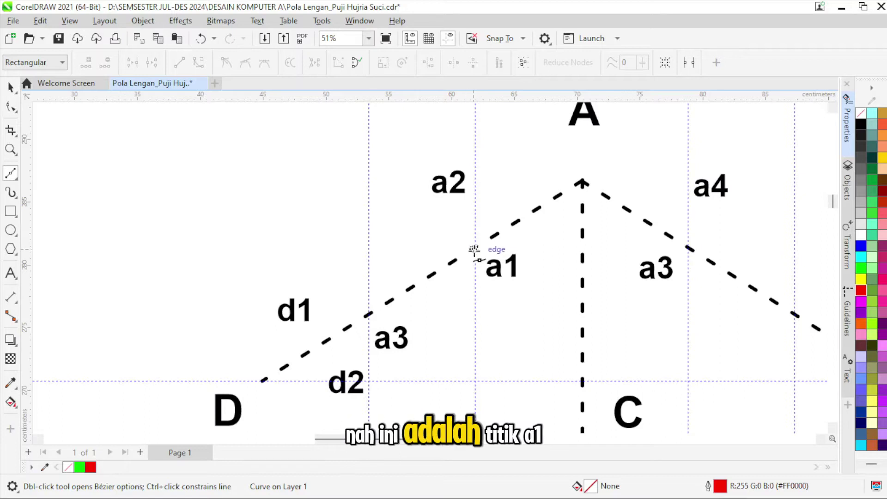
{"action": "scroll", "coordinate": [475, 250], "scroll_direction": "up", "scroll_amount": 2}
{"action": "left_click", "coordinate": [474, 250]}
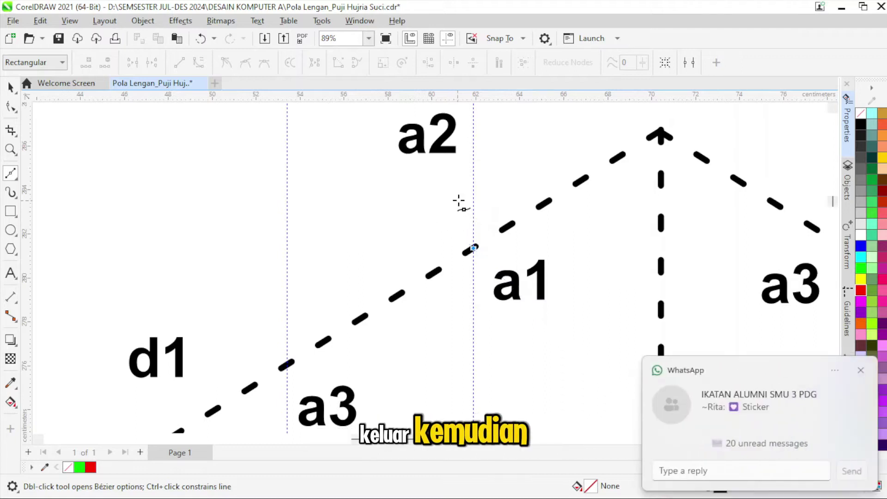
{"action": "left_click", "coordinate": [455, 239]}
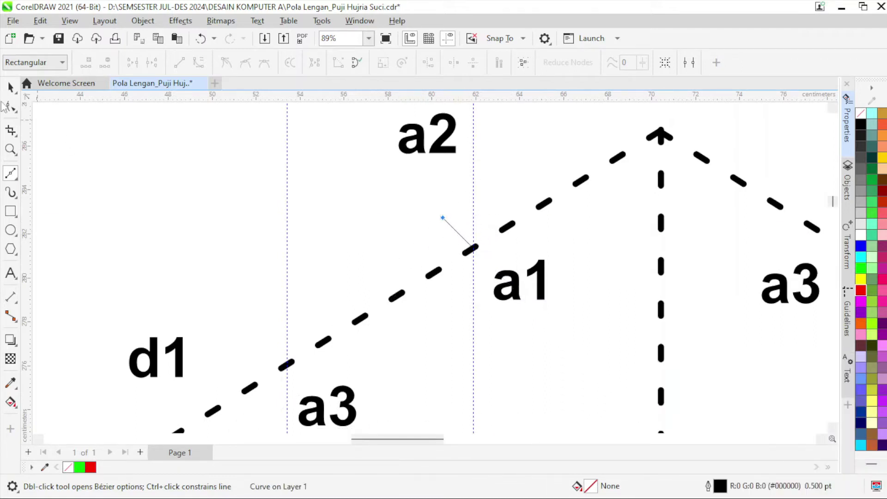
{"action": "left_click", "coordinate": [11, 87]}
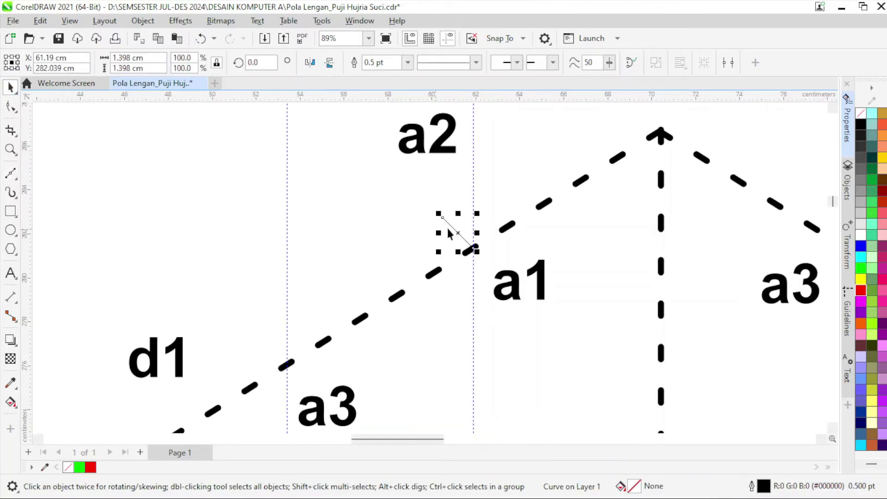
Step: Shorten the a1-a2 line to a curve length of about 1.5 cm, keeping its end at a1 fixed
{"action": "left_click", "coordinate": [847, 123]}
{"action": "left_click", "coordinate": [735, 101]}
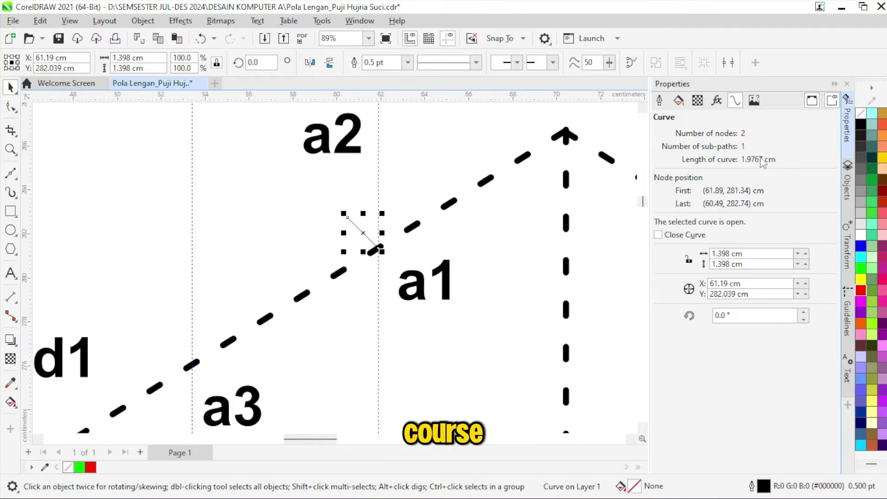
{"action": "scroll", "coordinate": [356, 231], "scroll_direction": "up", "scroll_amount": 3}
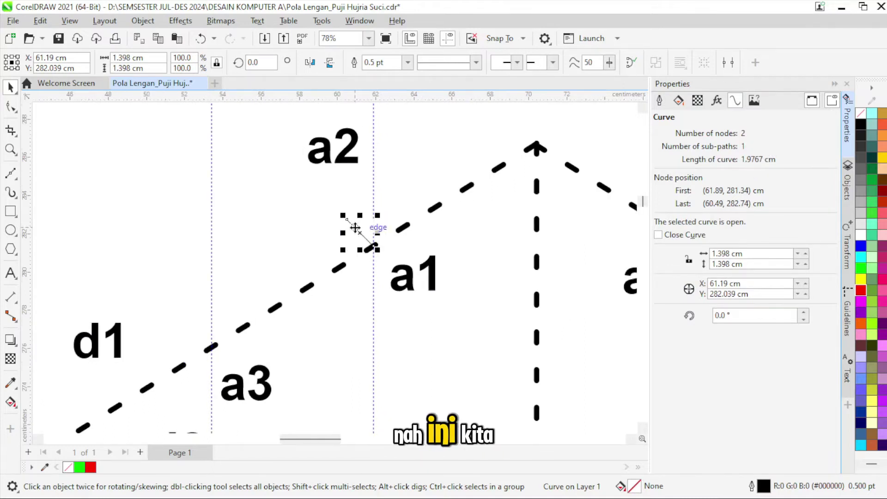
{"action": "left_click_drag", "start_coordinate": [332, 212], "coordinate": [336, 216]}
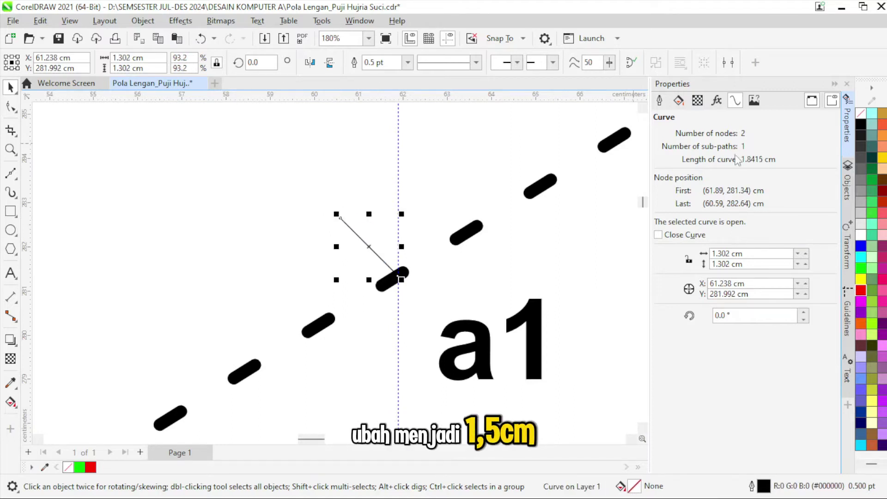
{"action": "left_click_drag", "start_coordinate": [336, 220], "coordinate": [342, 222]}
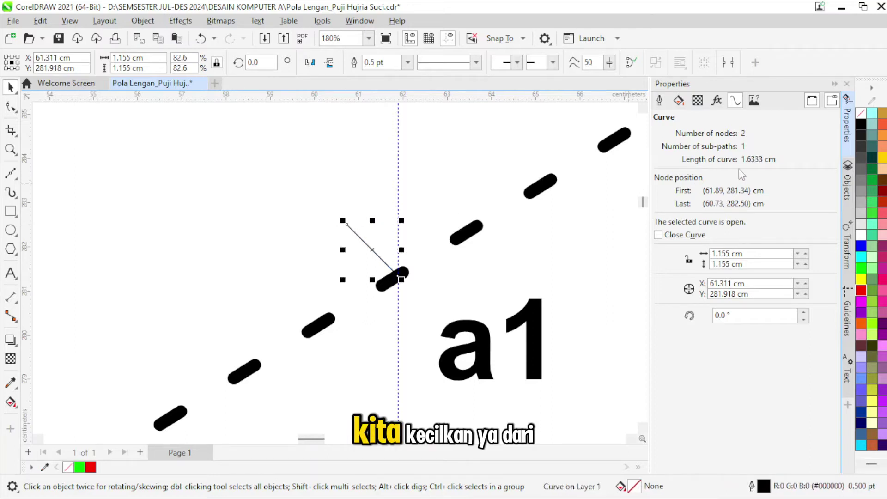
{"action": "left_click_drag", "start_coordinate": [343, 221], "coordinate": [348, 227]}
{"action": "scroll", "coordinate": [355, 231], "scroll_direction": "up", "scroll_amount": 2}
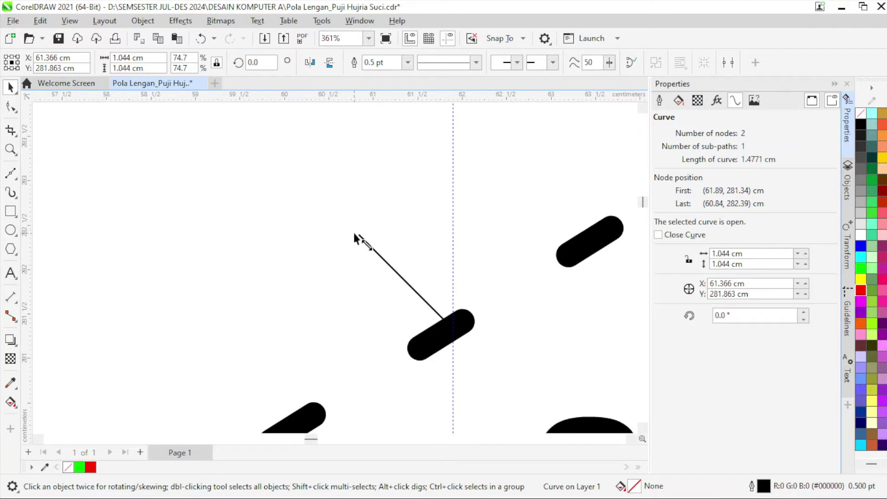
{"action": "left_click_drag", "start_coordinate": [355, 237], "coordinate": [359, 231]}
{"action": "scroll", "coordinate": [354, 232], "scroll_direction": "up", "scroll_amount": 2}
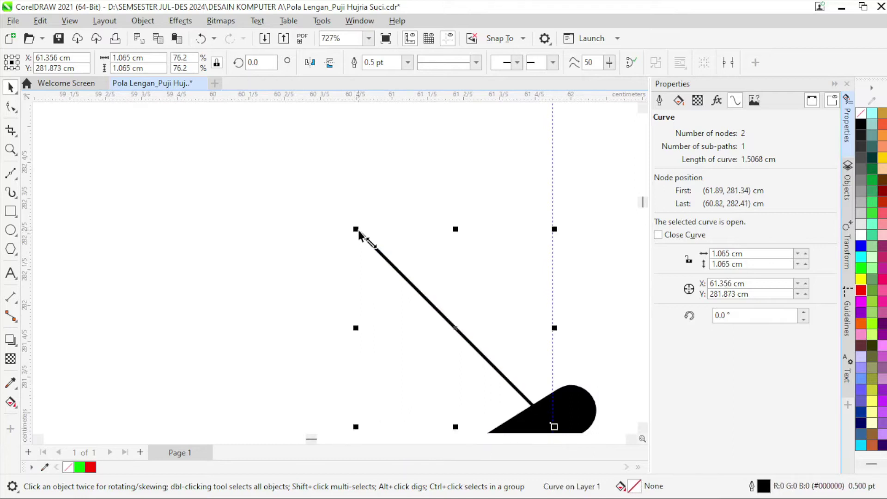
{"action": "scroll", "coordinate": [411, 241], "scroll_direction": "down", "scroll_amount": 6}
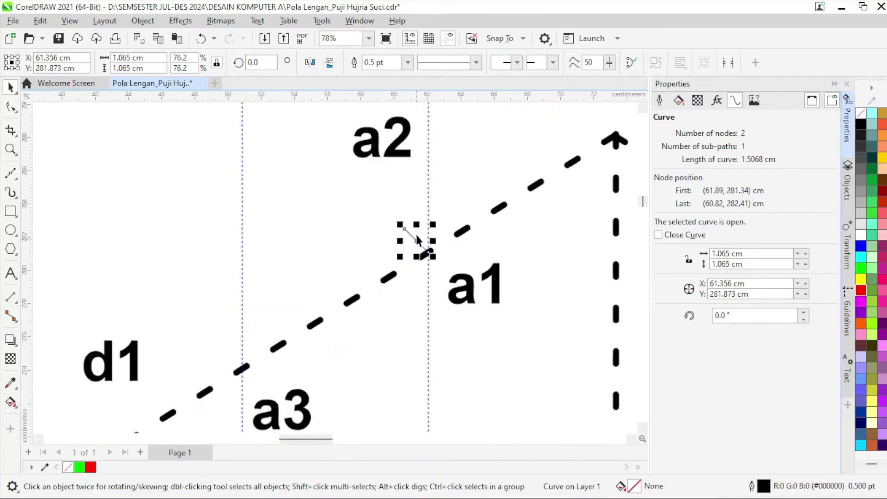
Step: Set the a1-a2 line's outline width to 8 pt and its outline color to blue
{"action": "scroll", "coordinate": [417, 239], "scroll_direction": "up", "scroll_amount": 1}
{"action": "left_click", "coordinate": [408, 63]}
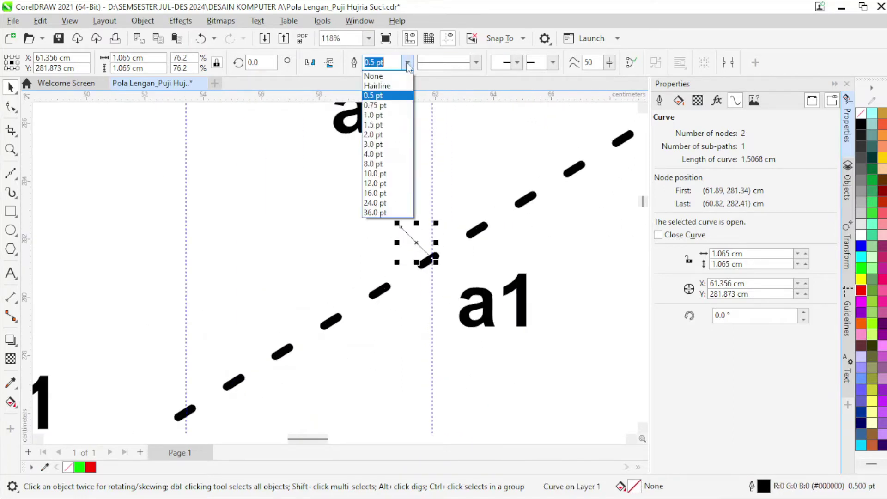
{"action": "left_click", "coordinate": [386, 174]}
{"action": "scroll", "coordinate": [396, 187], "scroll_direction": "down", "scroll_amount": 1}
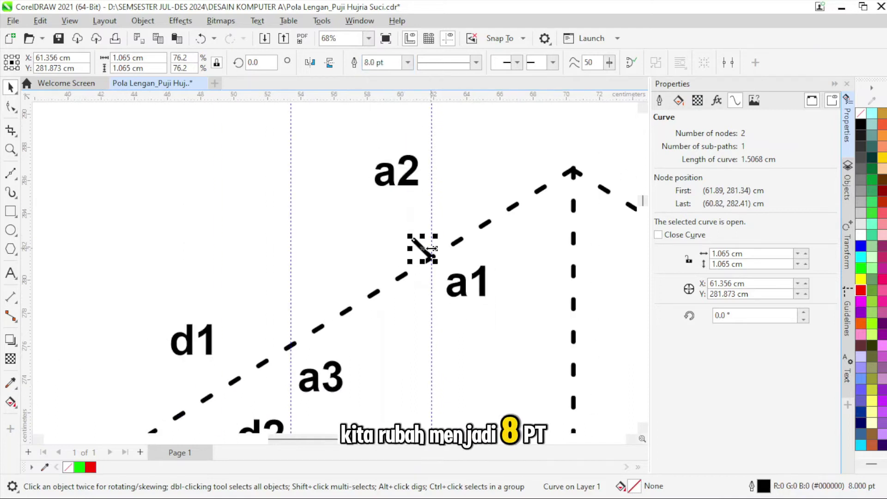
{"action": "right_click", "coordinate": [861, 250]}
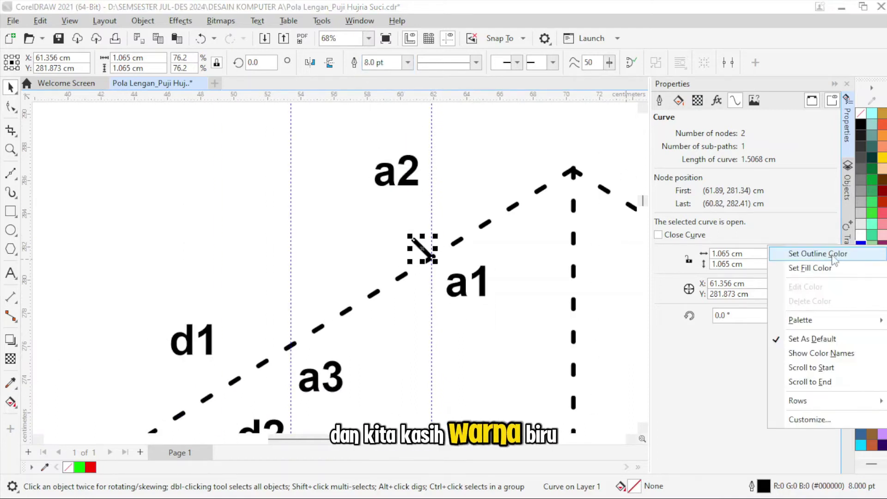
{"action": "left_click", "coordinate": [816, 254]}
{"action": "scroll", "coordinate": [422, 263], "scroll_direction": "up", "scroll_amount": 1}
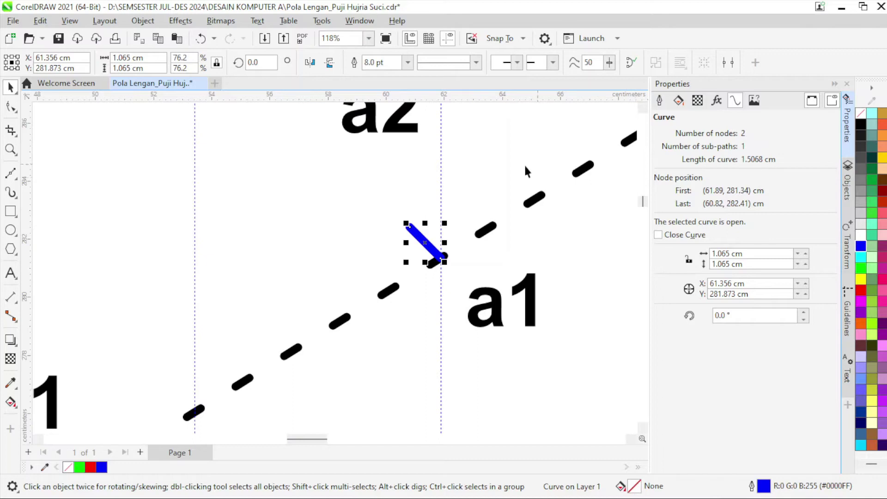
{"action": "scroll", "coordinate": [356, 224], "scroll_direction": "down", "scroll_amount": 3}
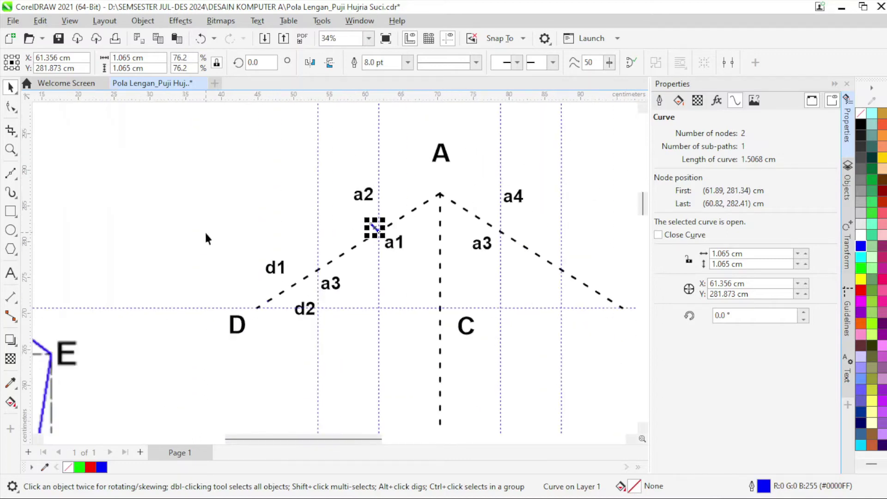
{"action": "scroll", "coordinate": [199, 252], "scroll_direction": "down", "scroll_amount": 1}
{"action": "scroll", "coordinate": [345, 236], "scroll_direction": "up", "scroll_amount": 4}
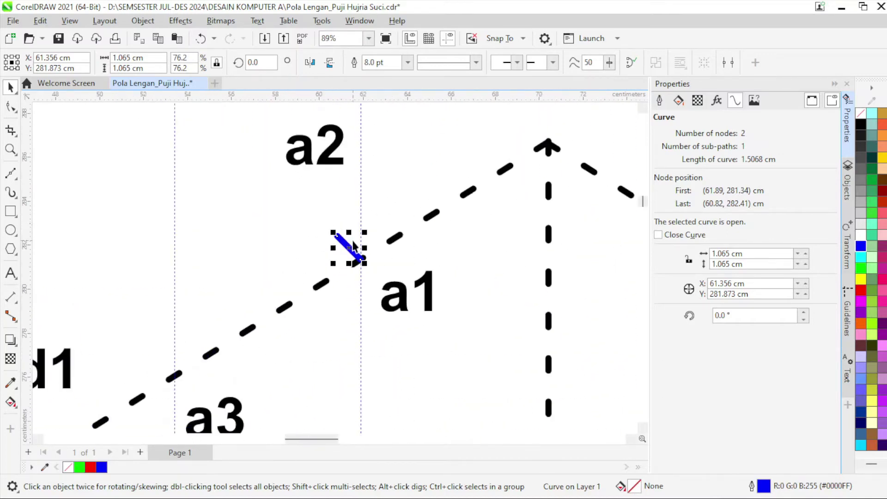
{"action": "scroll", "coordinate": [352, 245], "scroll_direction": "down", "scroll_amount": 3}
{"action": "scroll", "coordinate": [343, 280], "scroll_direction": "down", "scroll_amount": 1}
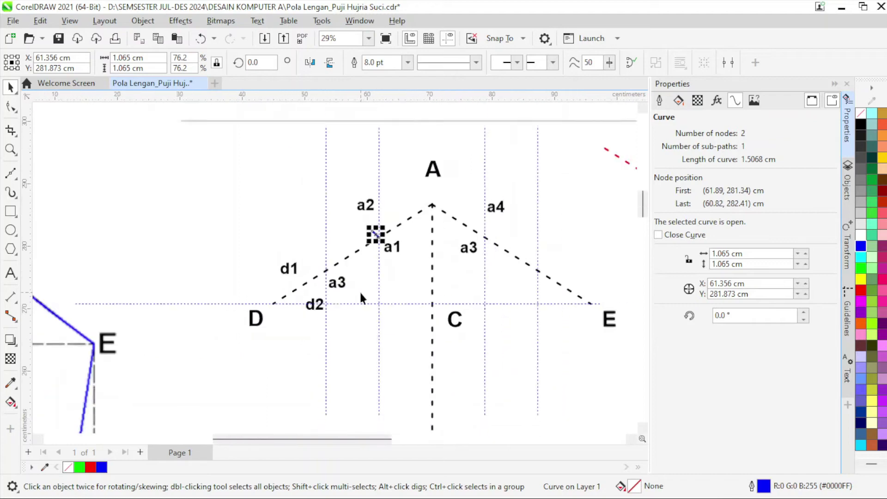
{"action": "left_click", "coordinate": [350, 240]}
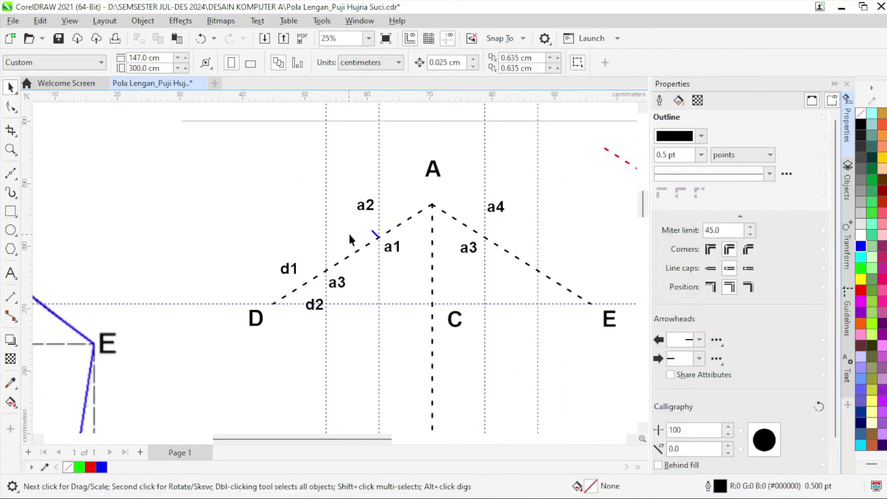
Step: Switch to the Word document and review the a3-D instruction against the sleeve diagram
{"action": "left_click", "coordinate": [614, 489]}
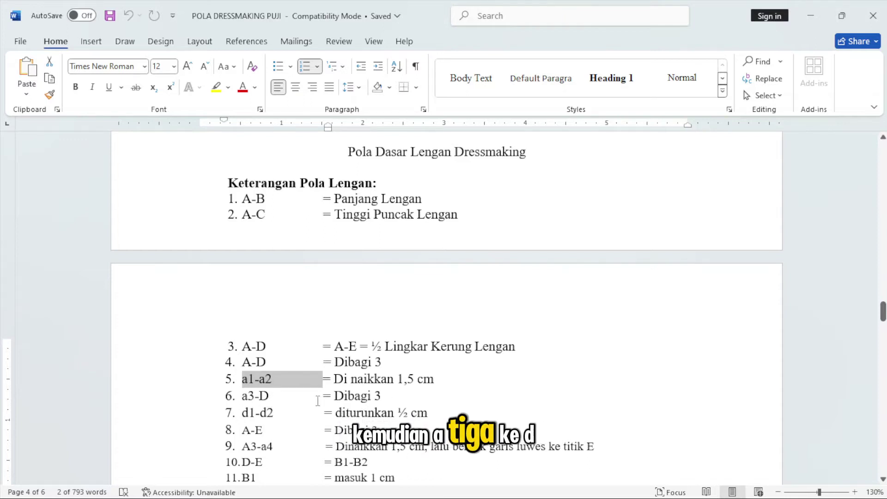
{"action": "left_click_drag", "start_coordinate": [244, 397], "coordinate": [381, 397]}
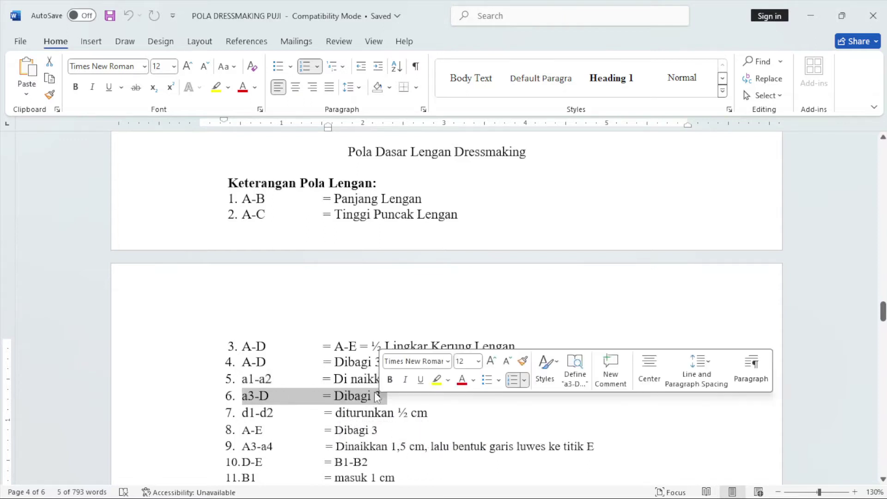
{"action": "scroll", "coordinate": [400, 343], "scroll_direction": "up", "scroll_amount": 10}
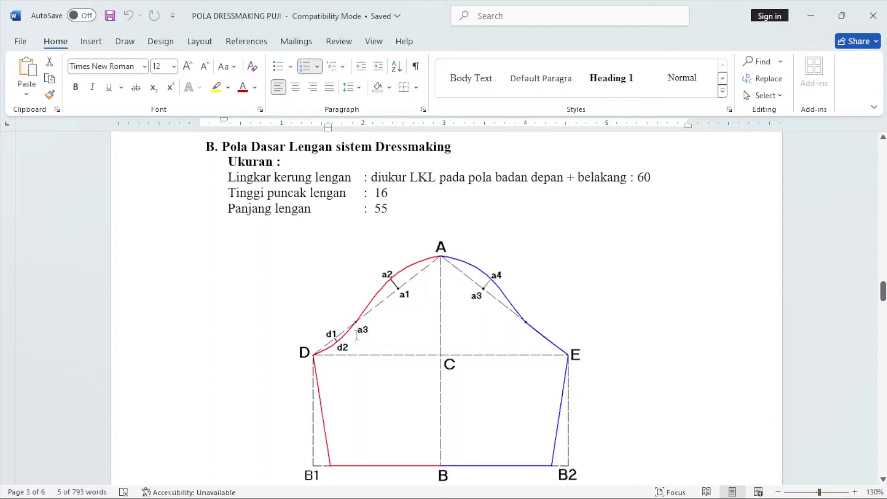
{"action": "scroll", "coordinate": [363, 336], "scroll_direction": "down", "scroll_amount": 8}
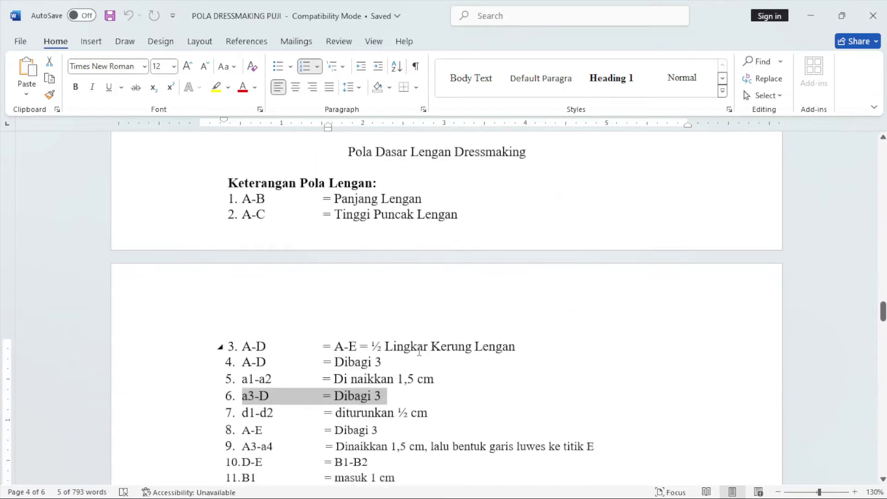
{"action": "scroll", "coordinate": [419, 351], "scroll_direction": "up", "scroll_amount": 8}
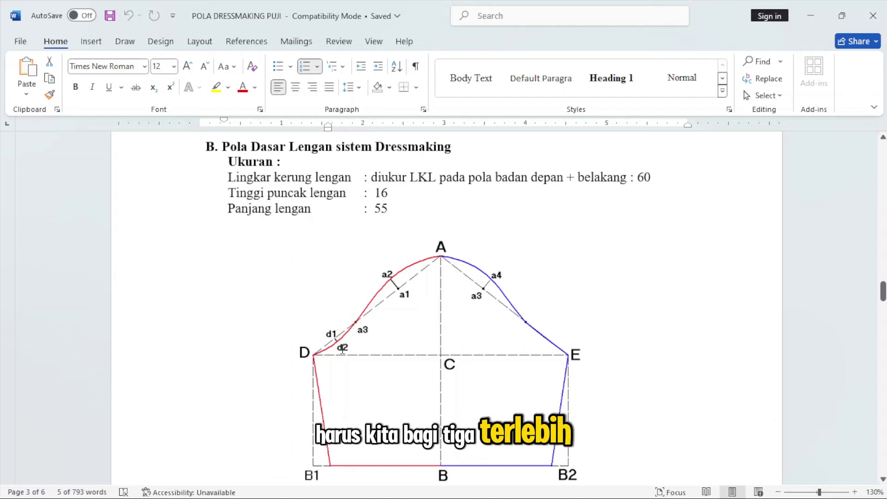
Step: Review the d1-d2 instruction in the Word document, switch back to CorelDRAW and compare the reference sleeve's d1-d2 area with the draft
{"action": "scroll", "coordinate": [342, 349], "scroll_direction": "down", "scroll_amount": 8}
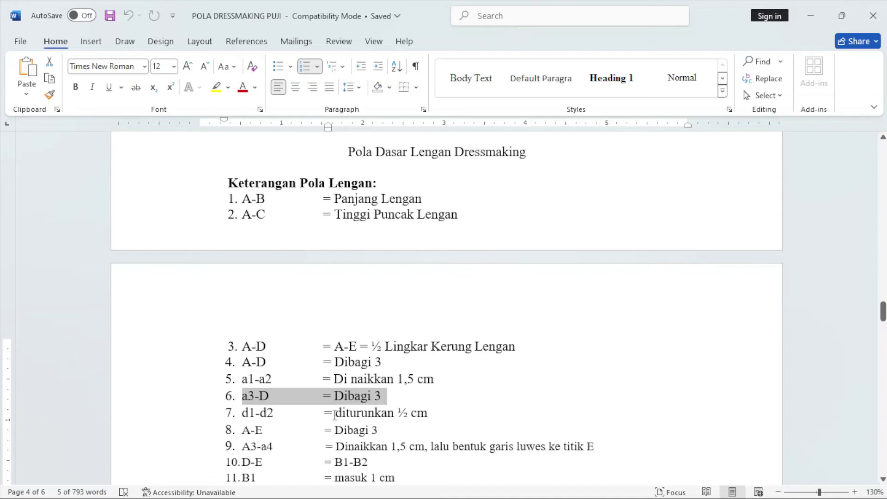
{"action": "key", "text": "alt+Tab"}
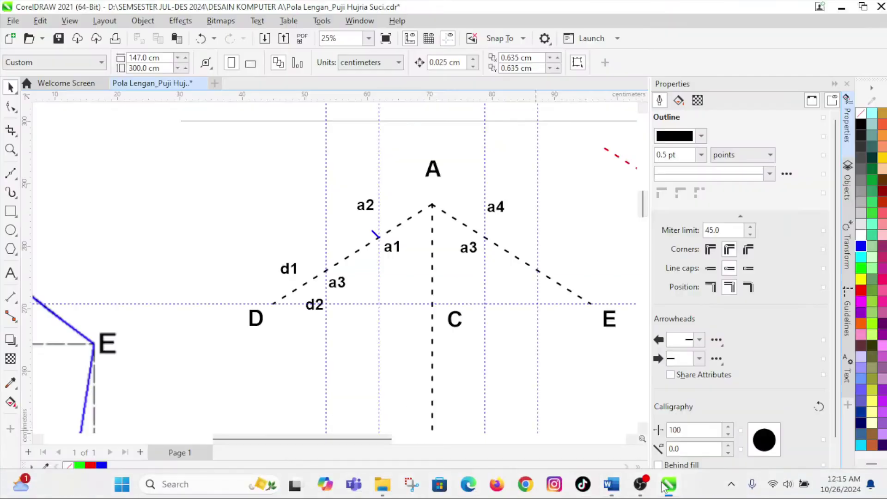
{"action": "scroll", "coordinate": [279, 305], "scroll_direction": "down", "scroll_amount": 2}
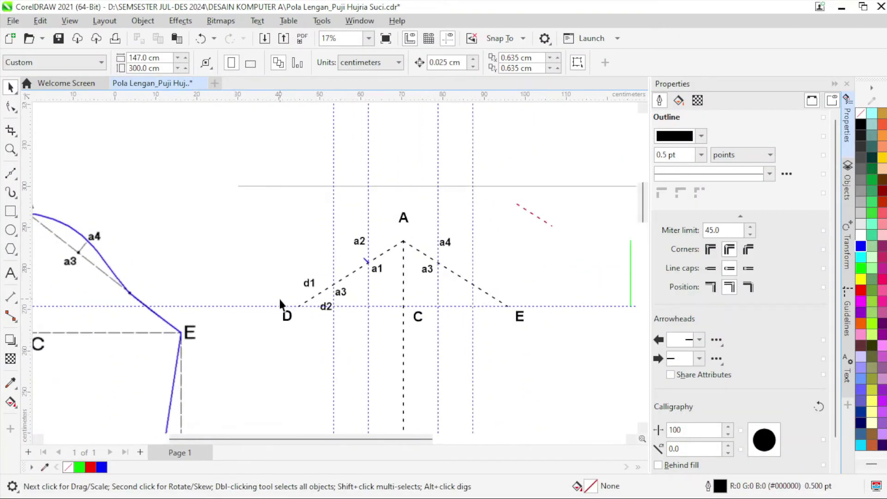
{"action": "scroll", "coordinate": [56, 302], "scroll_direction": "up", "scroll_amount": 5}
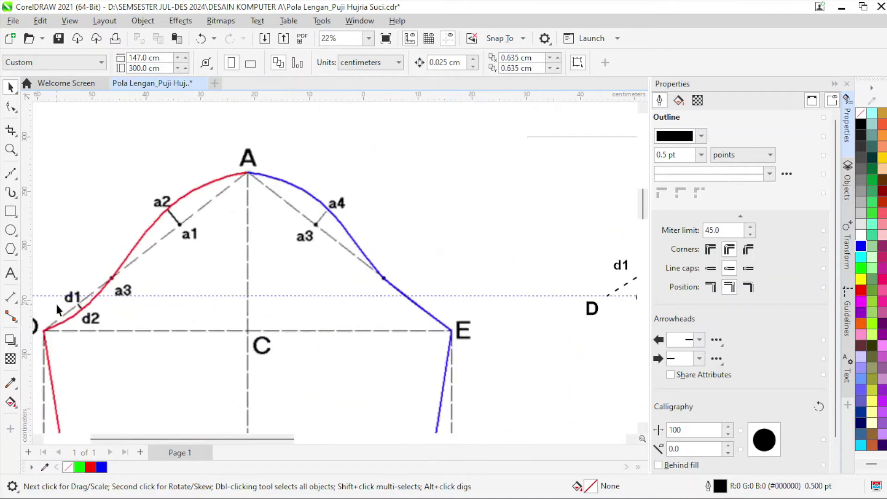
{"action": "scroll", "coordinate": [55, 303], "scroll_direction": "down", "scroll_amount": 7}
{"action": "scroll", "coordinate": [264, 294], "scroll_direction": "up", "scroll_amount": 5}
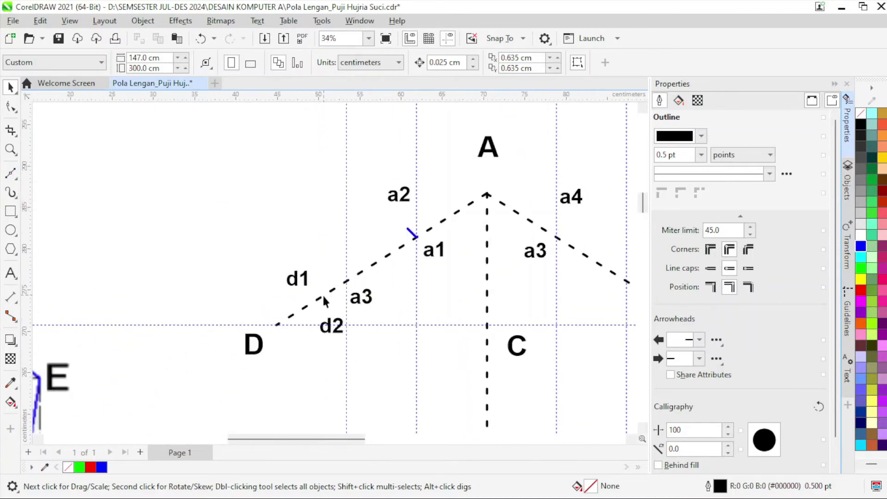
Step: Place vertical guidelines at point D and across the dashed A-D line between D and a3
{"action": "left_click", "coordinate": [319, 305]}
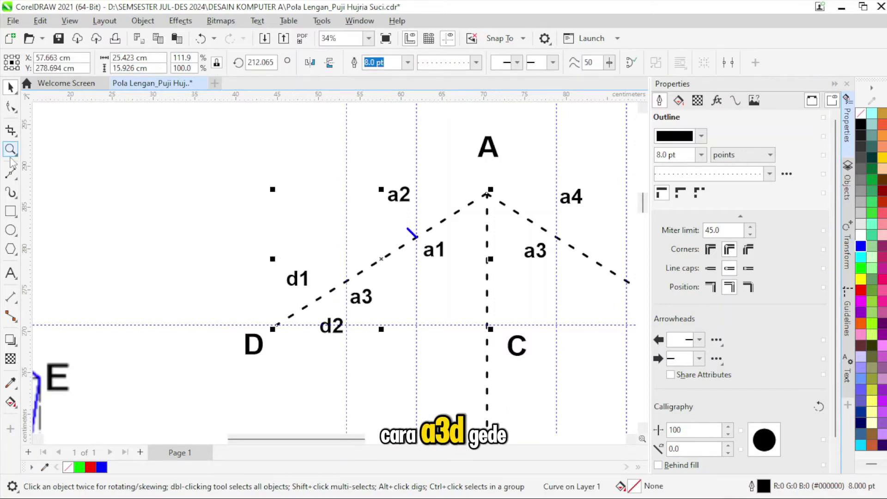
{"action": "key", "text": "F5"}
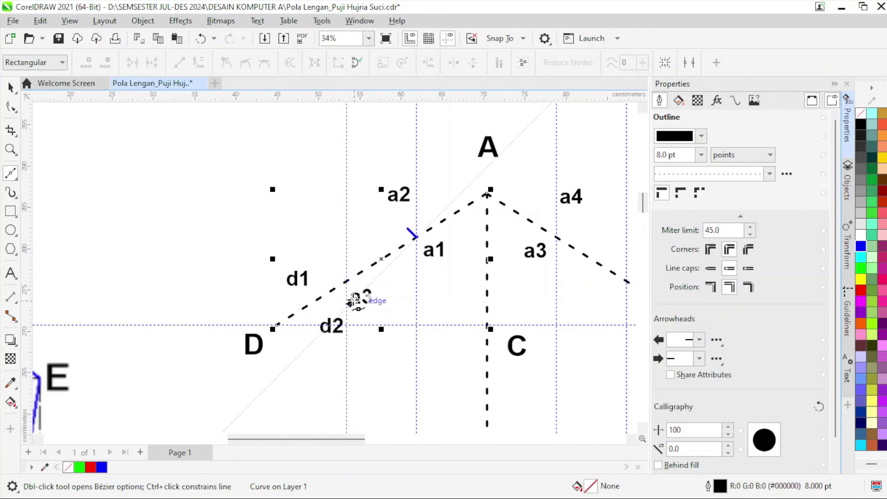
{"action": "left_click", "coordinate": [276, 326]}
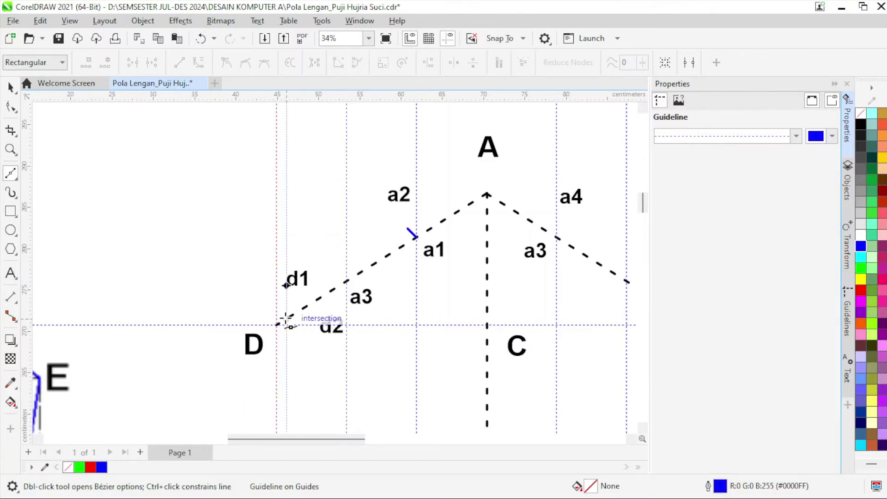
{"action": "left_click", "coordinate": [314, 303]}
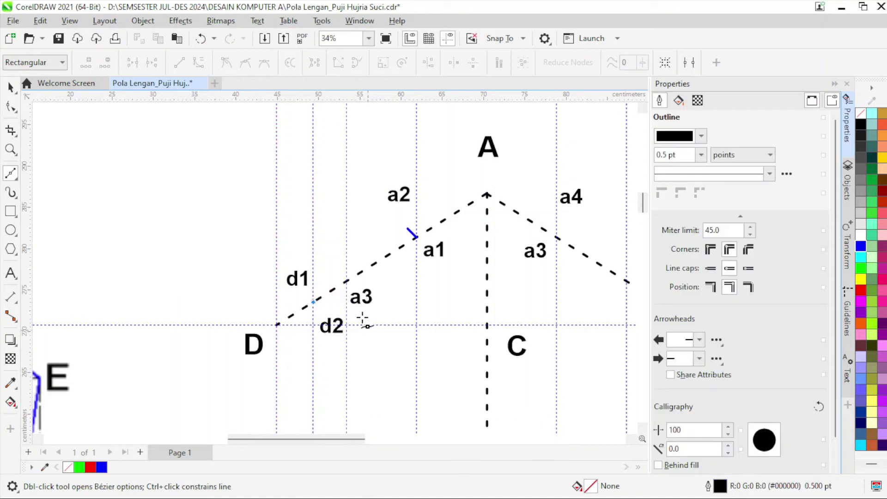
Step: Divide D-a3 into thirds by moving the in-between guideline to X 50.704 cm and adding a vertical guideline at X 47.71 cm
{"action": "left_click", "coordinate": [10, 87]}
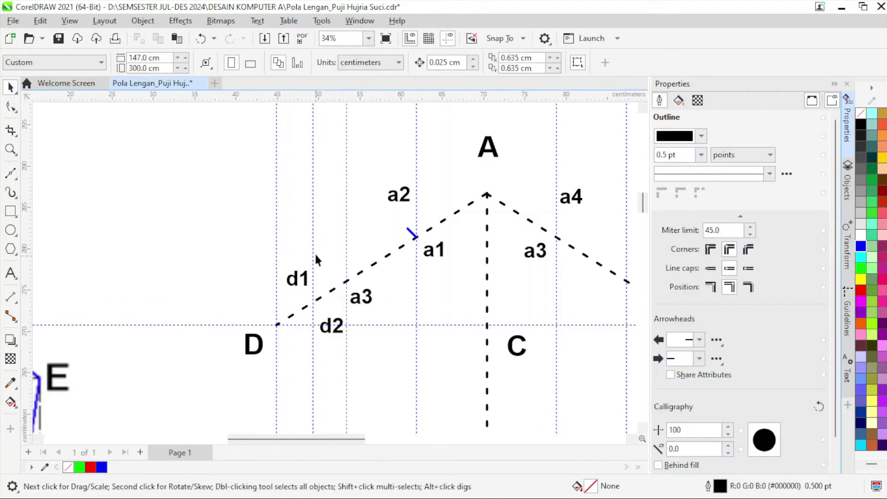
{"action": "left_click_drag", "start_coordinate": [315, 231], "coordinate": [321, 248]}
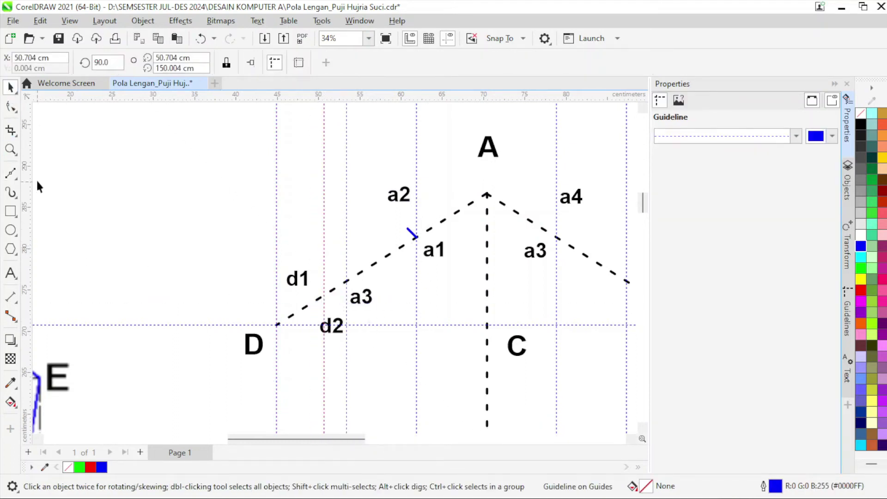
{"action": "left_click_drag", "start_coordinate": [306, 307], "coordinate": [300, 324]}
Step: Draw a straight diagonal line about 0.9 cm long from the third point nearest D on the A-D line down toward d2
{"action": "scroll", "coordinate": [293, 315], "scroll_direction": "down", "scroll_amount": 1}
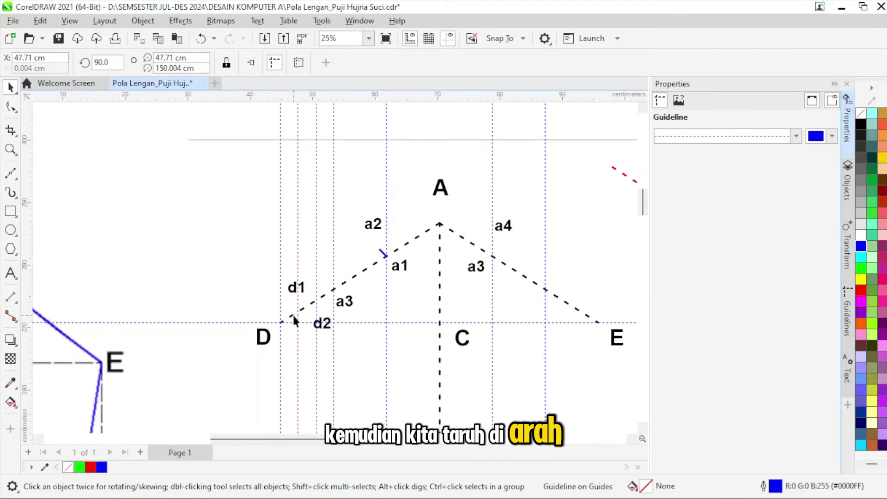
{"action": "scroll", "coordinate": [293, 315], "scroll_direction": "up", "scroll_amount": 3}
{"action": "left_click", "coordinate": [11, 174]}
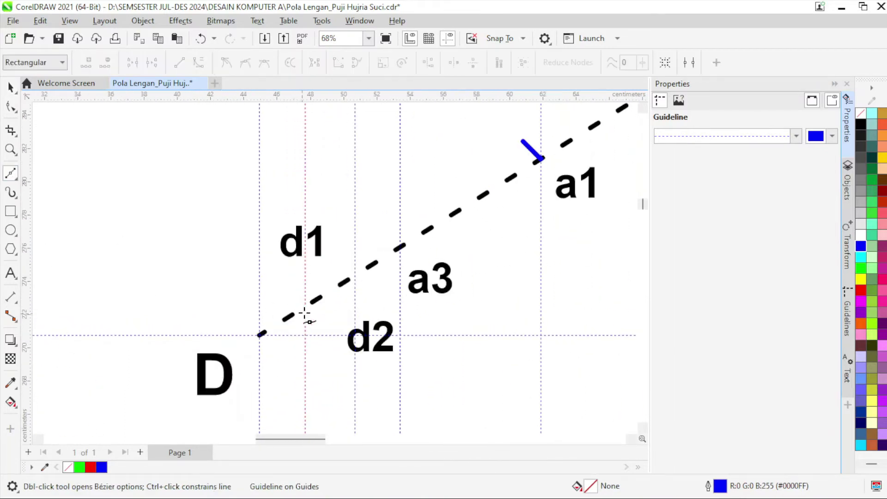
{"action": "left_click", "coordinate": [317, 316]}
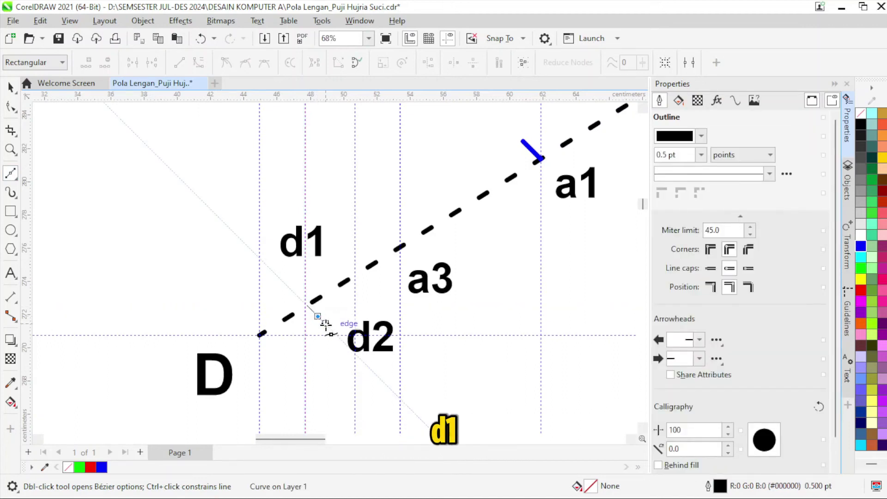
Step: Set the d1-d2 line's outline color to blue and its outline width to 8 pt
{"action": "left_click", "coordinate": [14, 92]}
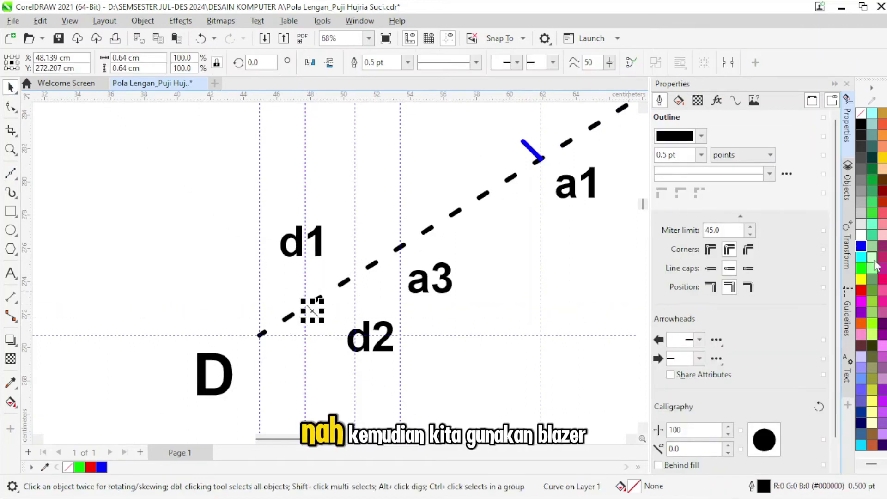
{"action": "right_click", "coordinate": [861, 247]}
{"action": "left_click", "coordinate": [818, 256]}
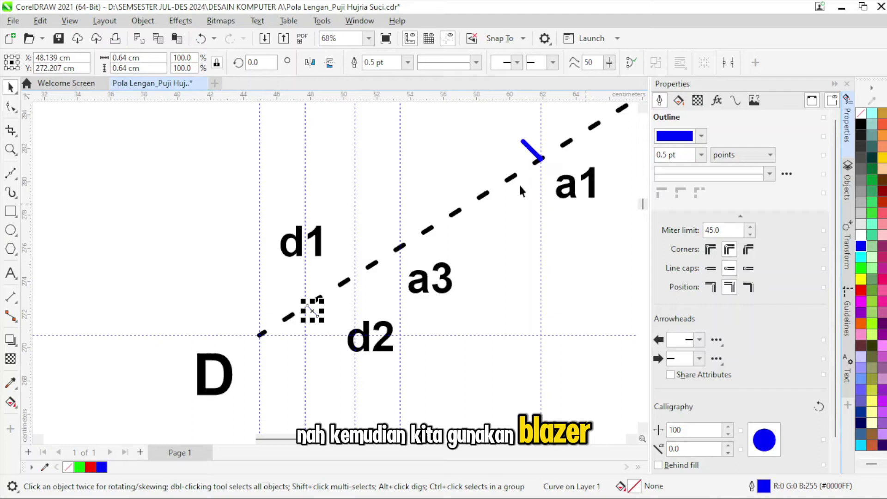
{"action": "left_click", "coordinate": [408, 62]}
{"action": "left_click", "coordinate": [381, 165]}
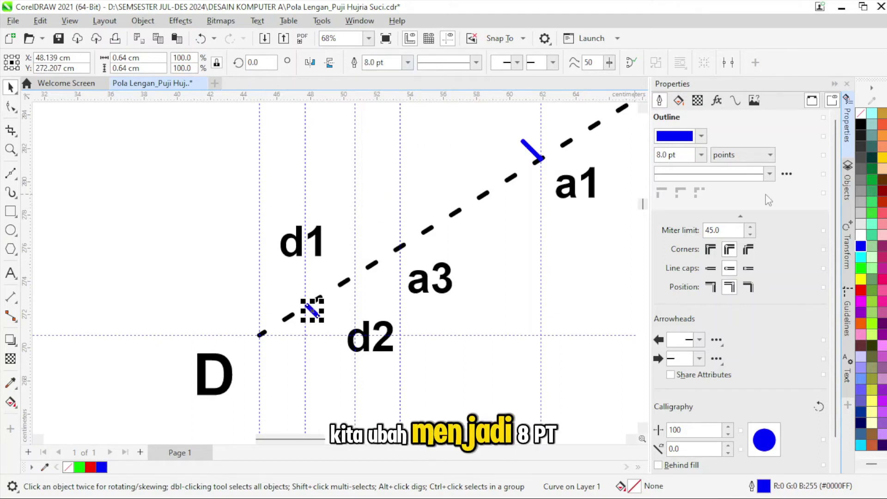
Step: Shorten the d1-d2 line to a curve length of about 0.5 cm, keeping its end at d1 fixed
{"action": "left_click", "coordinate": [733, 104]}
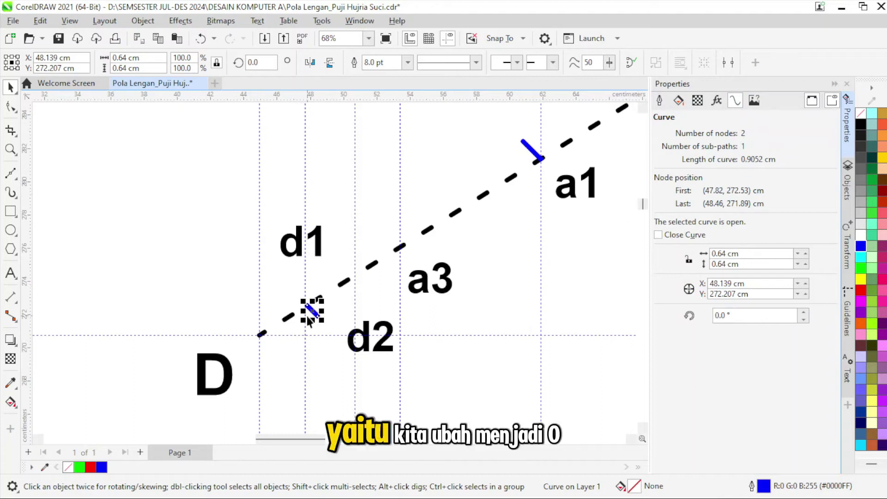
{"action": "scroll", "coordinate": [319, 321], "scroll_direction": "up", "scroll_amount": 4}
{"action": "left_click_drag", "start_coordinate": [293, 337], "coordinate": [278, 318]}
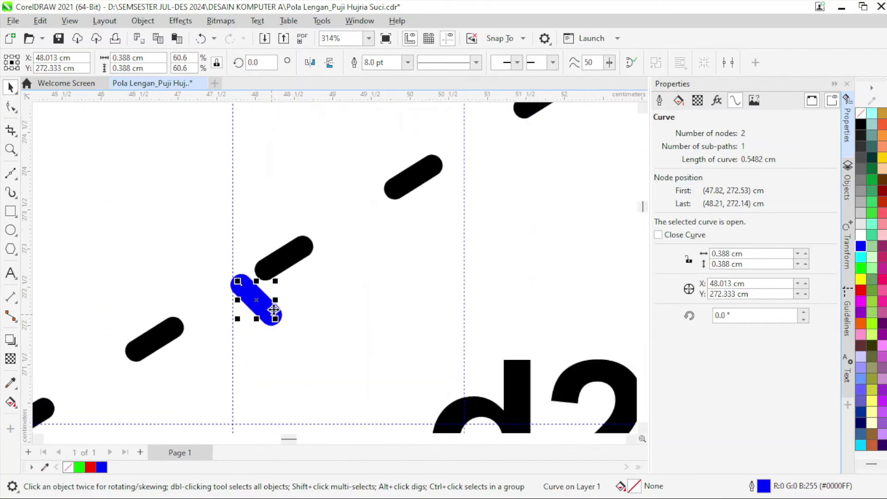
{"action": "scroll", "coordinate": [274, 312], "scroll_direction": "up", "scroll_amount": 2}
{"action": "left_click_drag", "start_coordinate": [283, 326], "coordinate": [264, 317]}
{"action": "scroll", "coordinate": [267, 317], "scroll_direction": "down", "scroll_amount": 1}
{"action": "scroll", "coordinate": [259, 314], "scroll_direction": "up", "scroll_amount": 3}
{"action": "scroll", "coordinate": [288, 311], "scroll_direction": "down", "scroll_amount": 10}
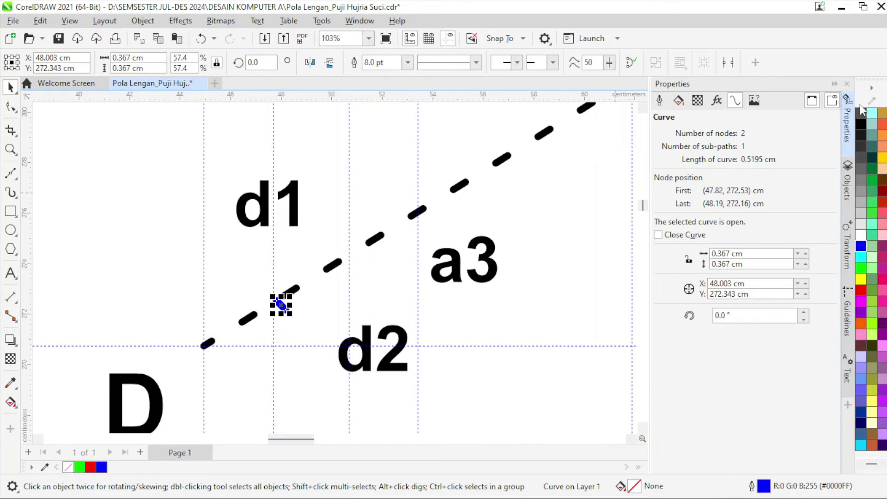
Step: Check the curve lengths of the a1-a2 and d1-d2 lines in the object properties
{"action": "left_click", "coordinate": [360, 21]}
{"action": "mouse_move", "coordinate": [436, 197]}
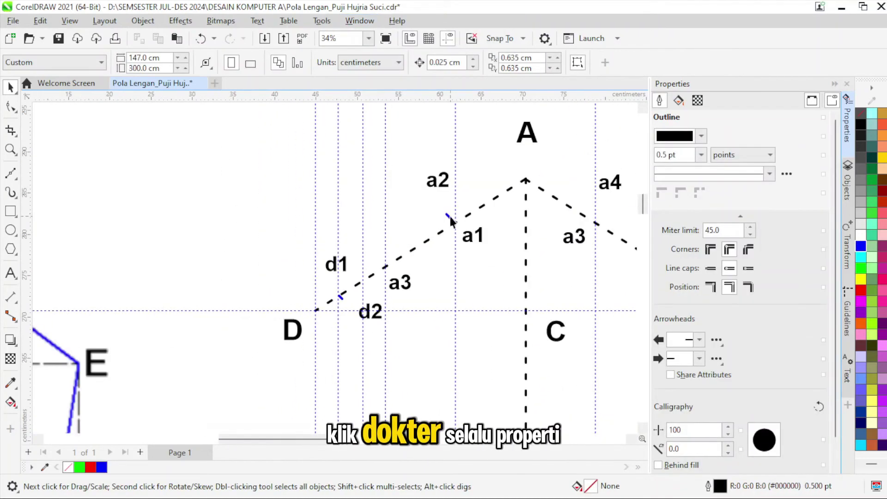
{"action": "left_click", "coordinate": [451, 220]}
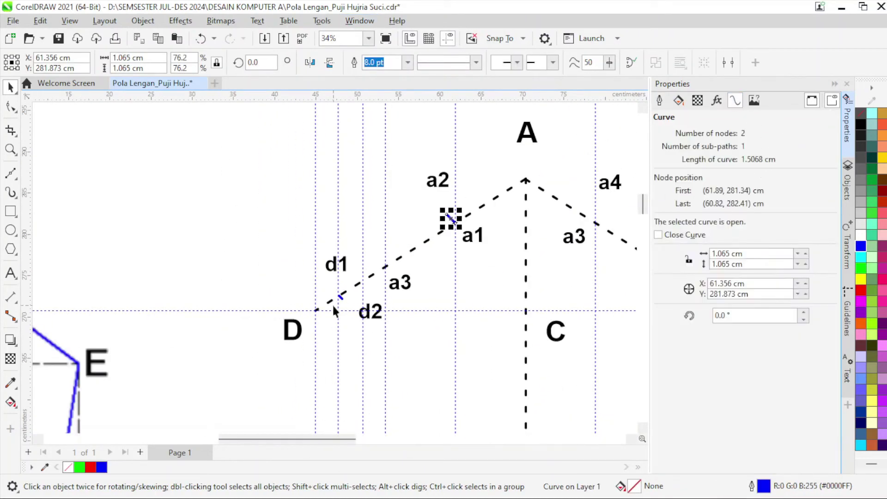
{"action": "scroll", "coordinate": [340, 303], "scroll_direction": "up", "scroll_amount": 2}
{"action": "left_click", "coordinate": [346, 292]}
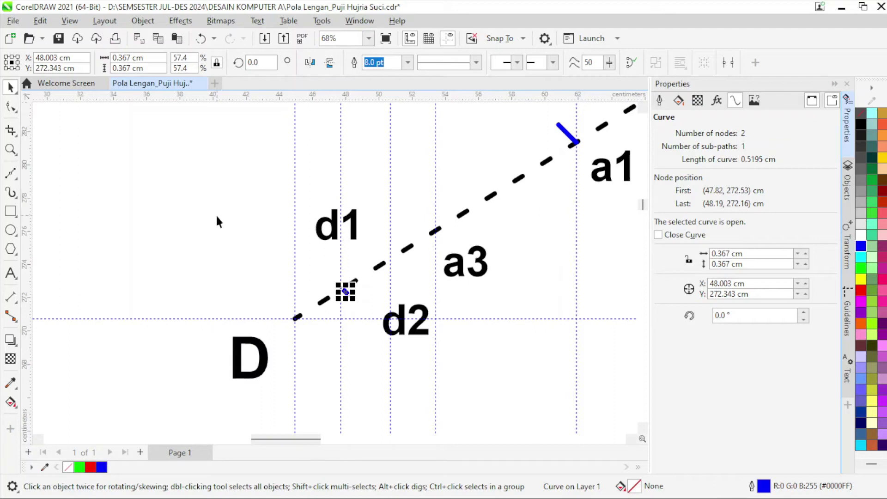
{"action": "left_click", "coordinate": [219, 222]}
Step: Switch to the Word document to review the A-E instruction and return to CorelDRAW to compare the reference sleeve with the draft
{"action": "scroll", "coordinate": [467, 347], "scroll_direction": "down", "scroll_amount": 4}
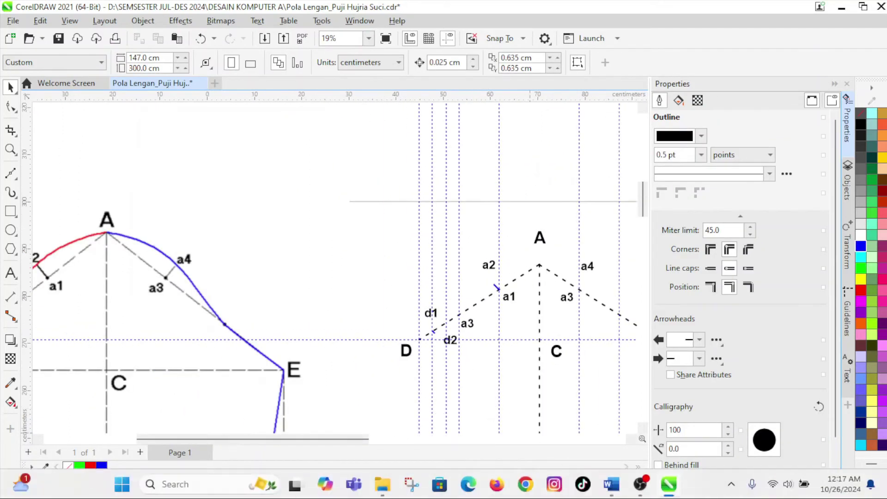
{"action": "left_click", "coordinate": [618, 493]}
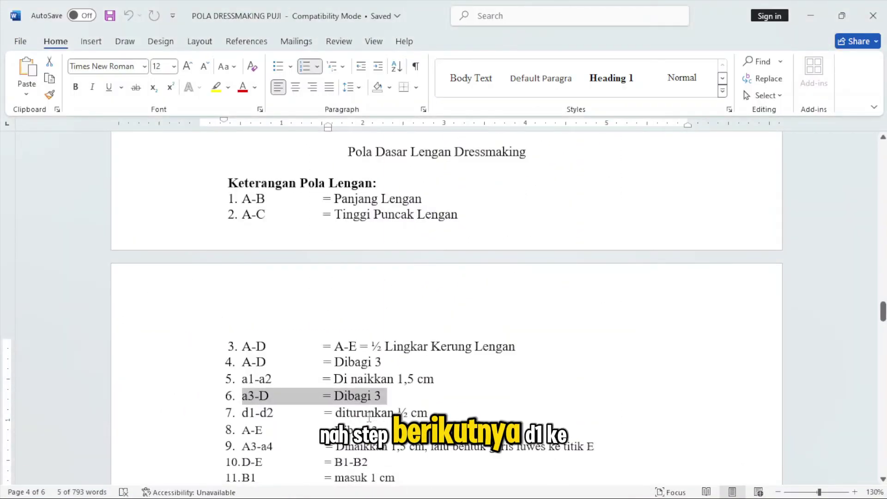
{"action": "left_click_drag", "start_coordinate": [244, 434], "coordinate": [384, 432]}
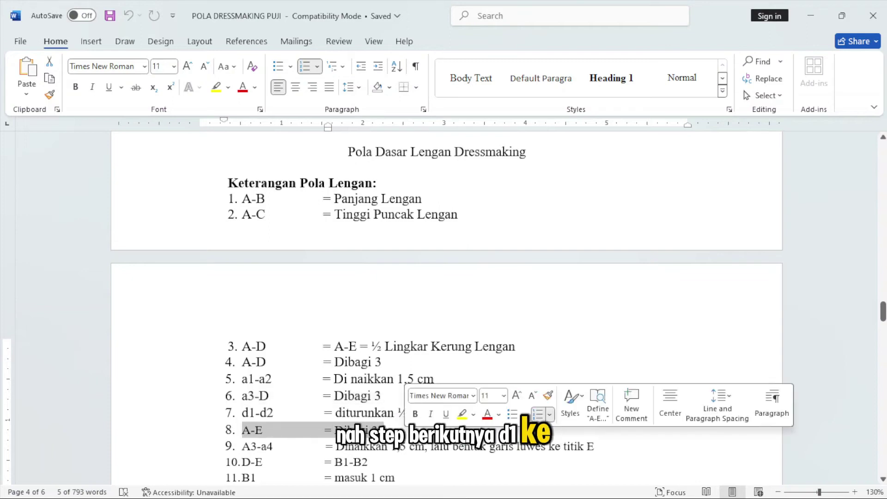
{"action": "left_click", "coordinate": [639, 493]}
{"action": "scroll", "coordinate": [518, 312], "scroll_direction": "down", "scroll_amount": 4}
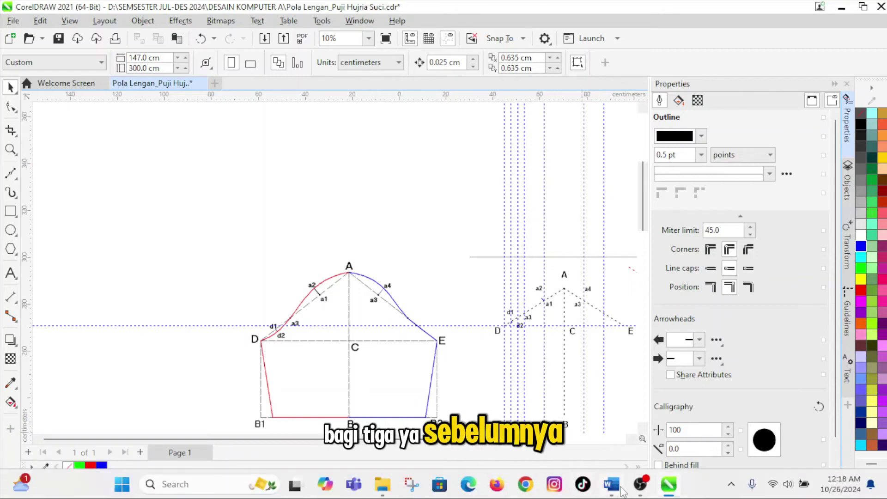
Step: Switch to the Word document and correct the label of instruction 9 to a3-a4 with a lowercase a
{"action": "left_click", "coordinate": [611, 486]}
{"action": "left_click_drag", "start_coordinate": [242, 251], "coordinate": [324, 252]}
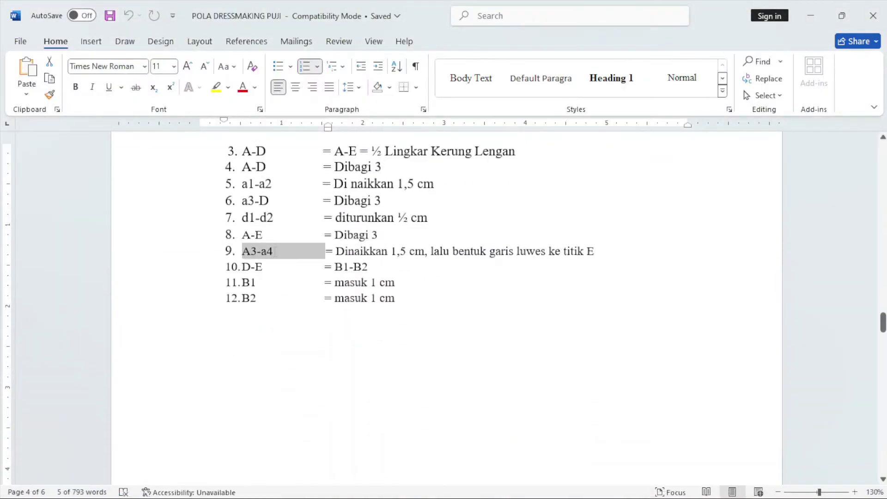
{"action": "left_click", "coordinate": [247, 251]}
{"action": "key", "text": "BackSpace"}
{"action": "type", "text": "a"}
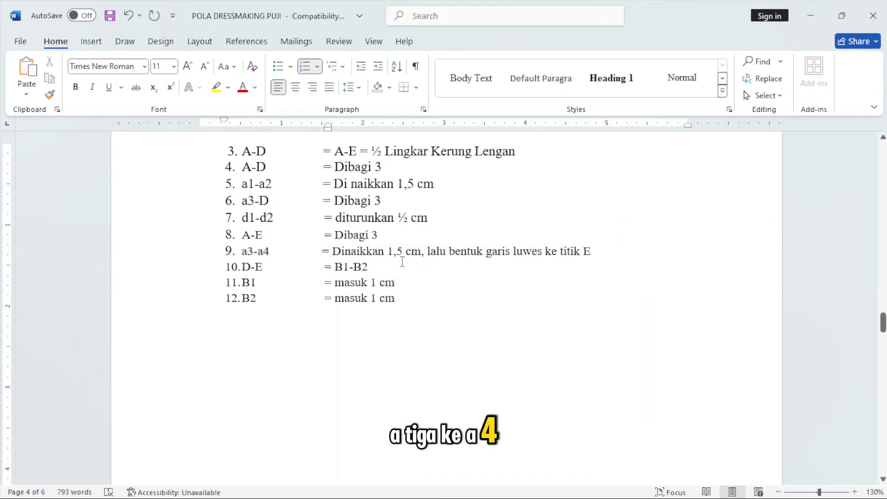
Step: Switch to CorelDRAW and draw a straight diagonal line from a3 on the A-E line up toward a4, about 1.13 cm wide and high
{"action": "key", "text": "alt+Tab"}
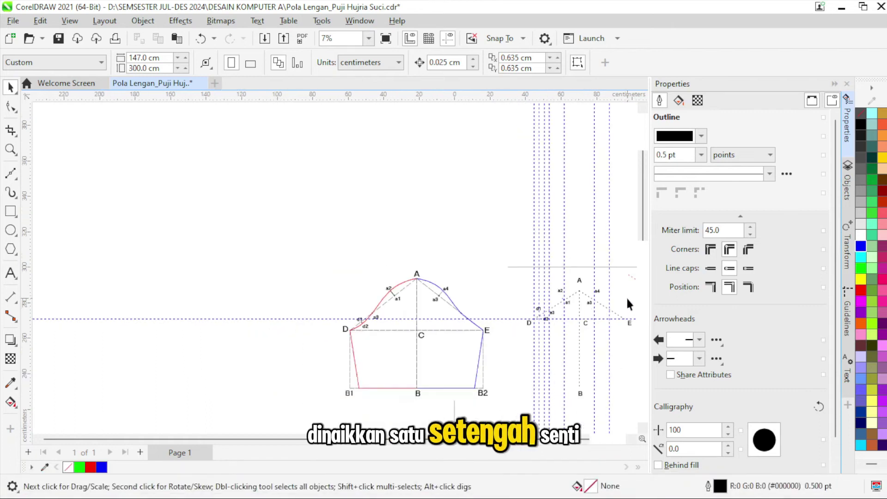
{"action": "scroll", "coordinate": [627, 304], "scroll_direction": "up", "scroll_amount": 5}
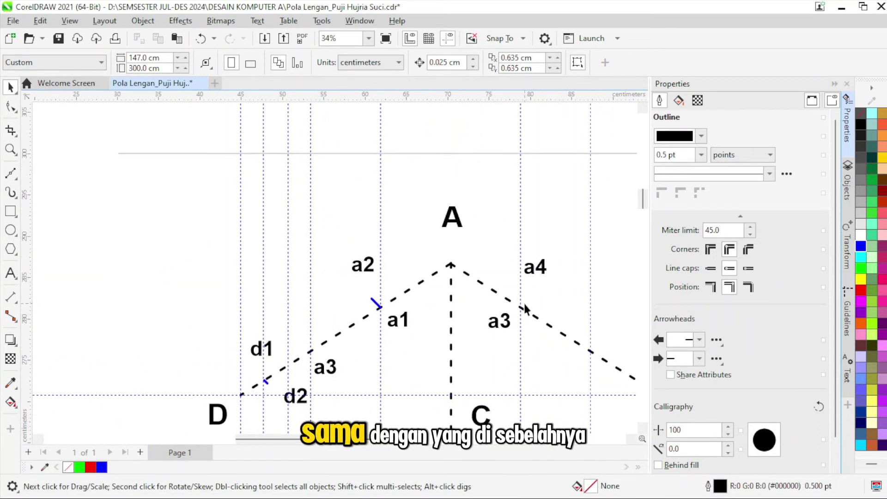
{"action": "key", "text": "F5"}
{"action": "scroll", "coordinate": [533, 314], "scroll_direction": "up", "scroll_amount": 3}
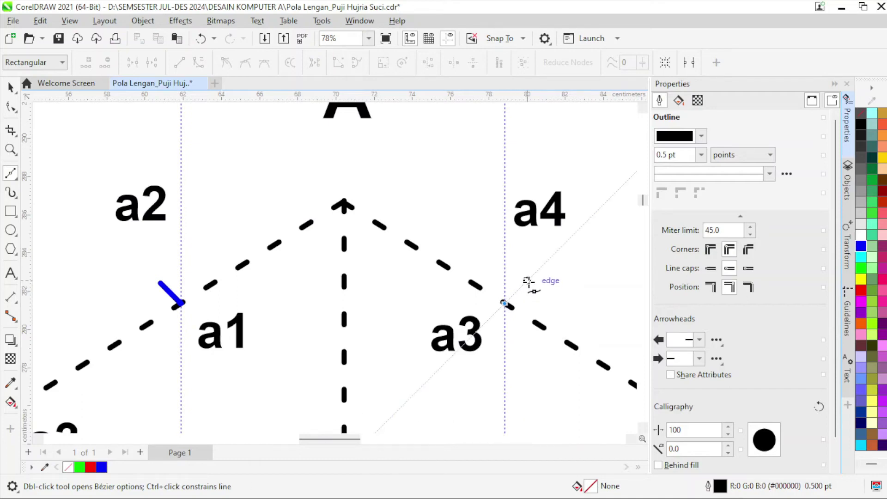
{"action": "left_click", "coordinate": [505, 303]}
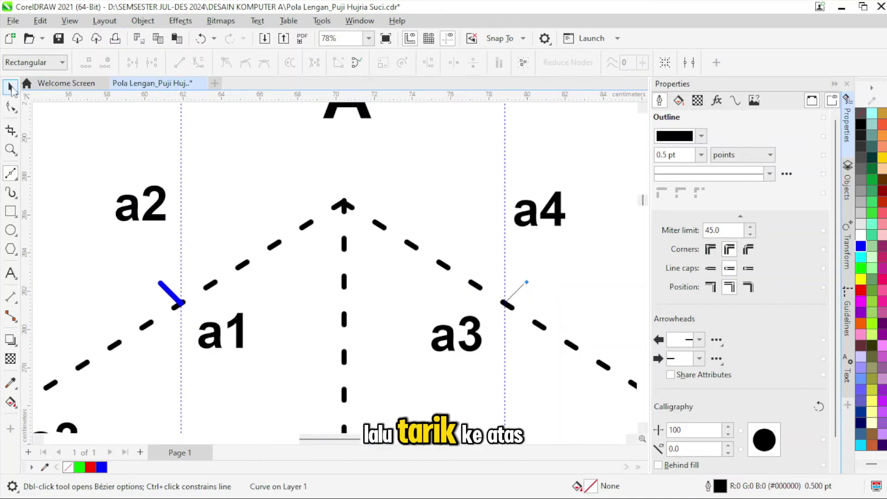
Step: Set the a3-a4 line's outline width to 8 pt and its outline color to blue
{"action": "left_click", "coordinate": [9, 86]}
{"action": "left_click", "coordinate": [407, 62]}
{"action": "left_click", "coordinate": [390, 174]}
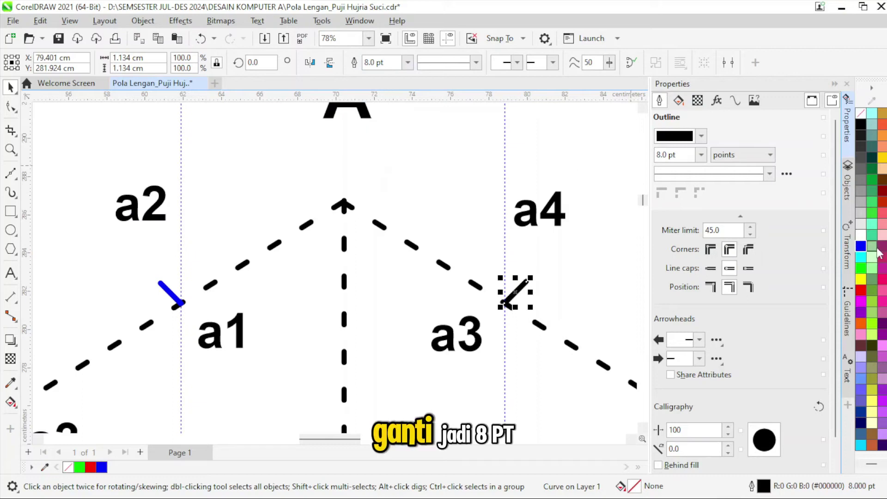
{"action": "right_click", "coordinate": [861, 246]}
{"action": "left_click", "coordinate": [758, 254]}
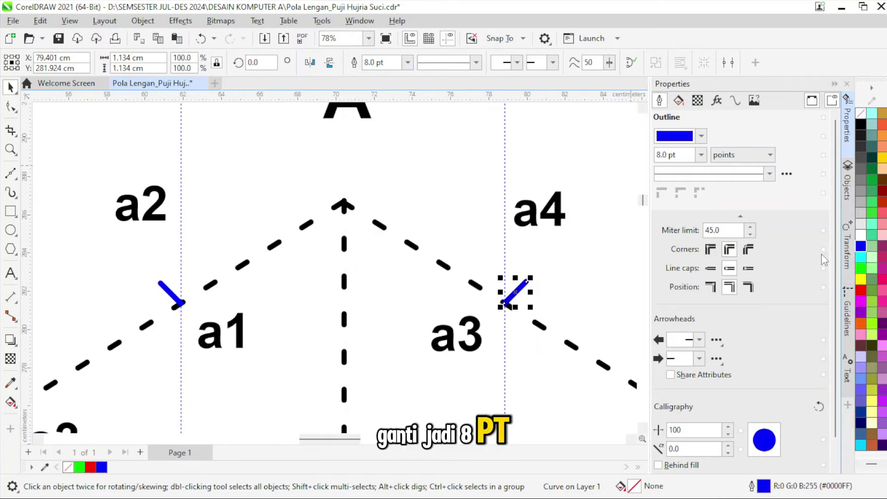
Step: Check the a3-a4 line's curve length and shorten the line to about 1.5 cm
{"action": "left_click", "coordinate": [733, 106]}
{"action": "scroll", "coordinate": [568, 243], "scroll_direction": "up", "scroll_amount": 4}
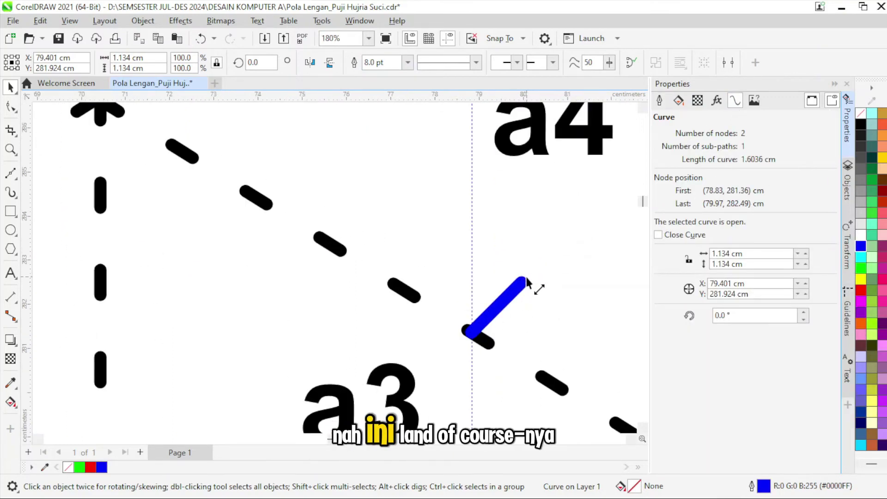
{"action": "mouse_move", "coordinate": [527, 278]}
{"action": "left_mouse_down"}
{"action": "mouse_move", "coordinate": [530, 268]}
{"action": "mouse_move", "coordinate": [523, 286]}
{"action": "left_mouse_up"}
{"action": "scroll", "coordinate": [532, 289], "scroll_direction": "up", "scroll_amount": 3}
{"action": "scroll", "coordinate": [586, 290], "scroll_direction": "down", "scroll_amount": 6}
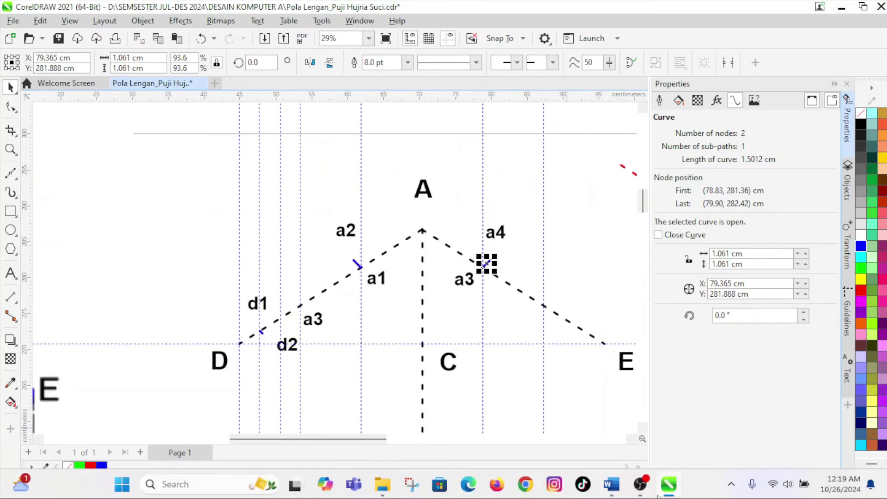
Step: Check instruction 9 in the Word document, return to CorelDRAW, and duplicate the dashed A-E line in place as a solid magenta line
{"action": "left_click", "coordinate": [612, 485]}
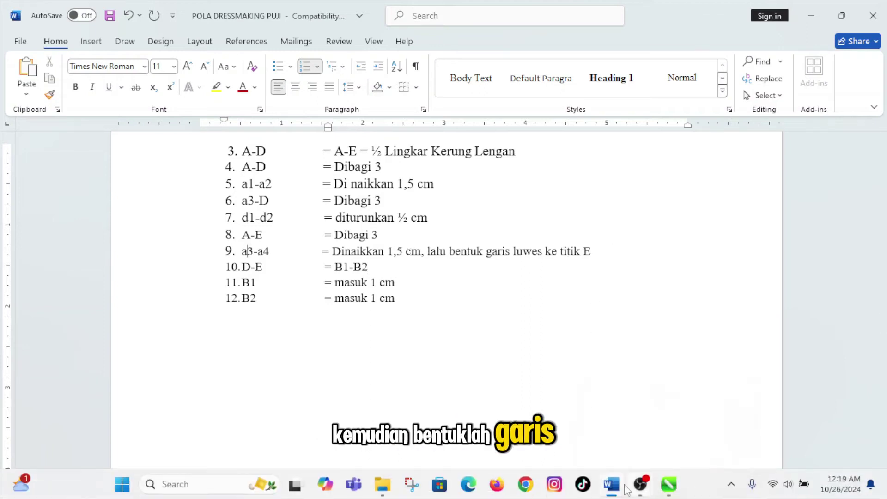
{"action": "left_click", "coordinate": [620, 494]}
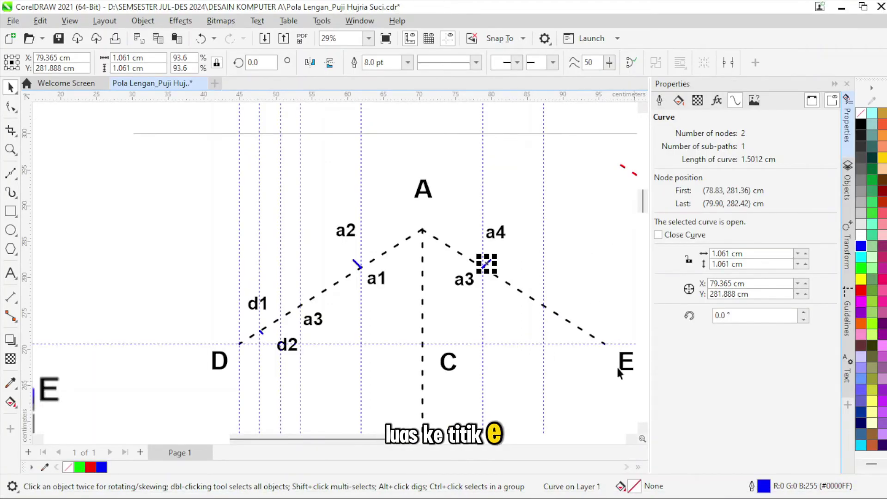
{"action": "left_click", "coordinate": [582, 329]}
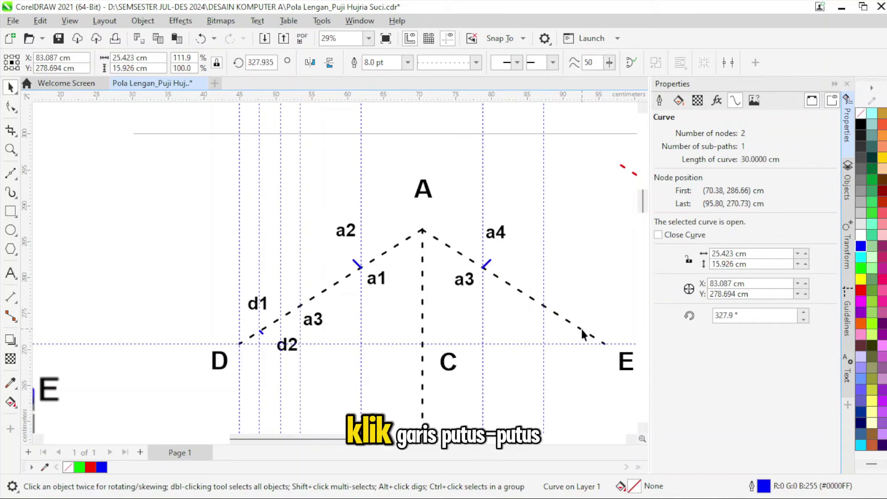
{"action": "right_click", "coordinate": [862, 301]}
{"action": "left_click", "coordinate": [776, 309]}
{"action": "left_click", "coordinate": [476, 63]}
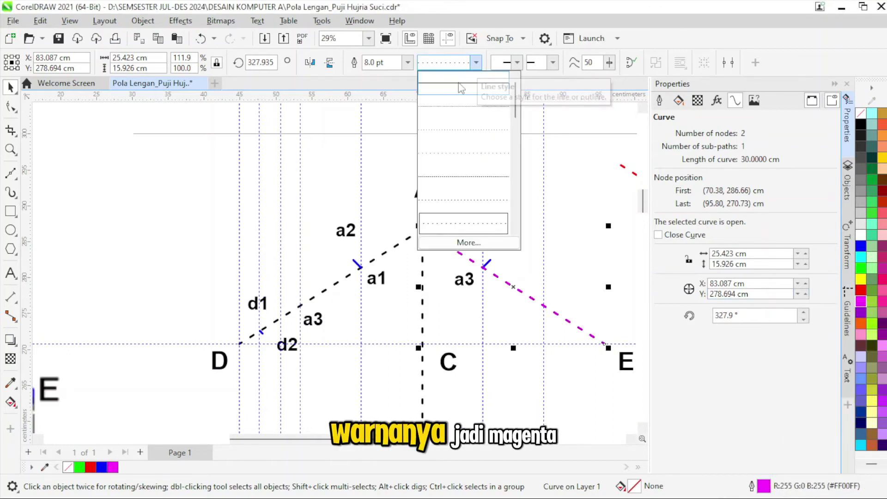
{"action": "left_click", "coordinate": [458, 86]}
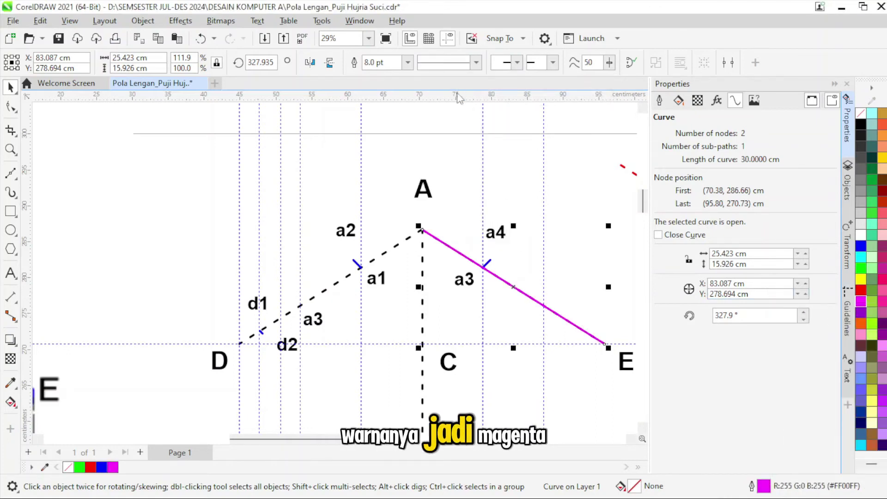
Step: Add a node to the magenta A-E line where it crosses the guideline marking the second third, using the Shape tool
{"action": "left_click", "coordinate": [10, 107]}
{"action": "scroll", "coordinate": [511, 243], "scroll_direction": "down", "scroll_amount": 1}
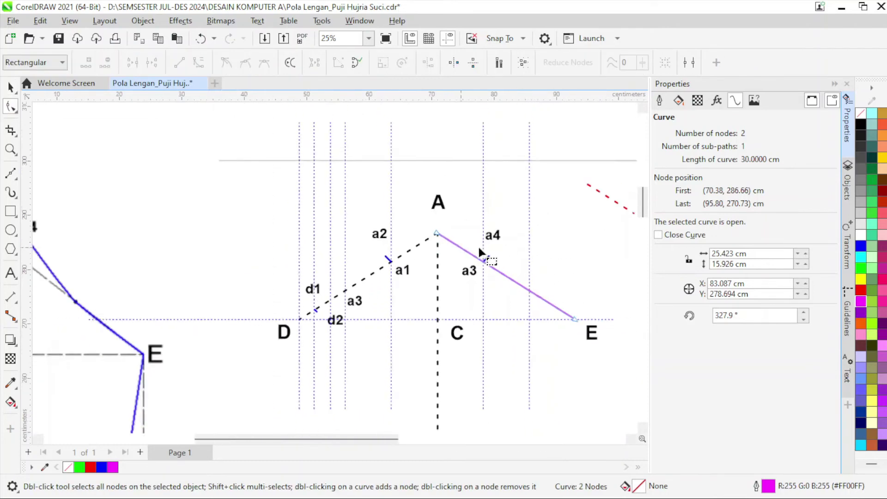
{"action": "scroll", "coordinate": [485, 250], "scroll_direction": "up", "scroll_amount": 6}
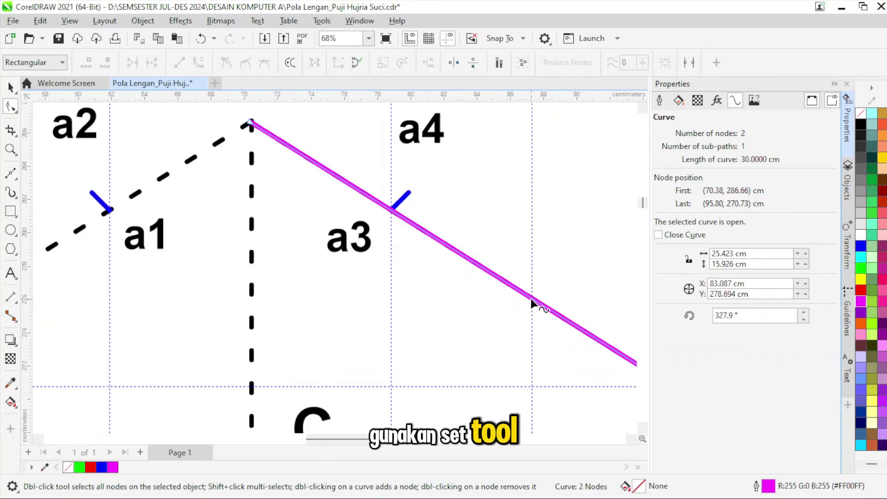
{"action": "left_click", "coordinate": [611, 484]}
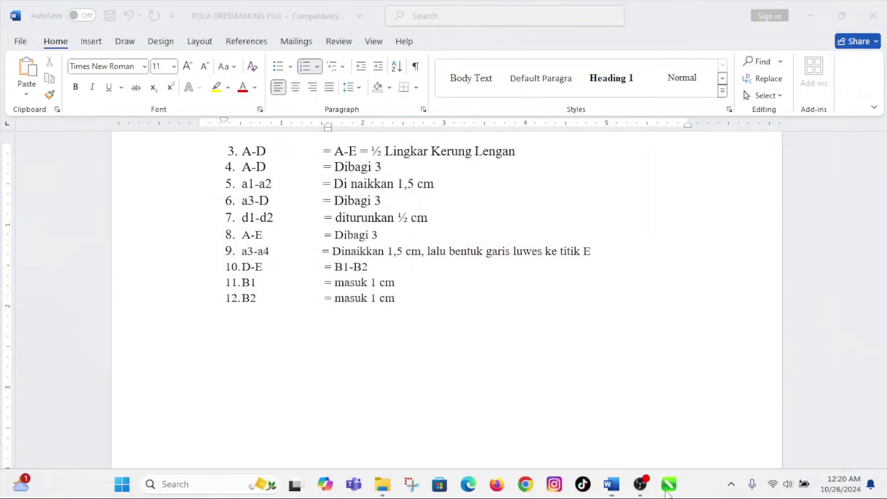
{"action": "left_click", "coordinate": [669, 486]}
{"action": "scroll", "coordinate": [476, 296], "scroll_direction": "down", "scroll_amount": 7}
{"action": "scroll", "coordinate": [166, 224], "scroll_direction": "down", "scroll_amount": 2}
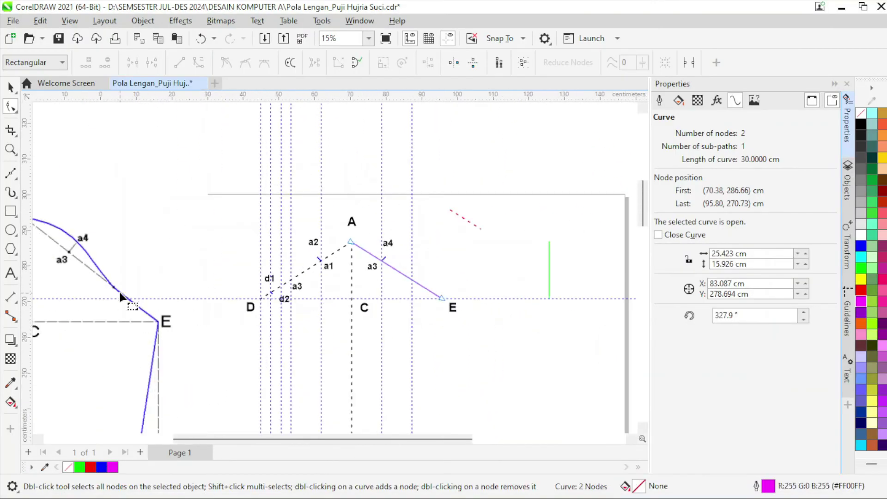
{"action": "scroll", "coordinate": [406, 287], "scroll_direction": "up", "scroll_amount": 8}
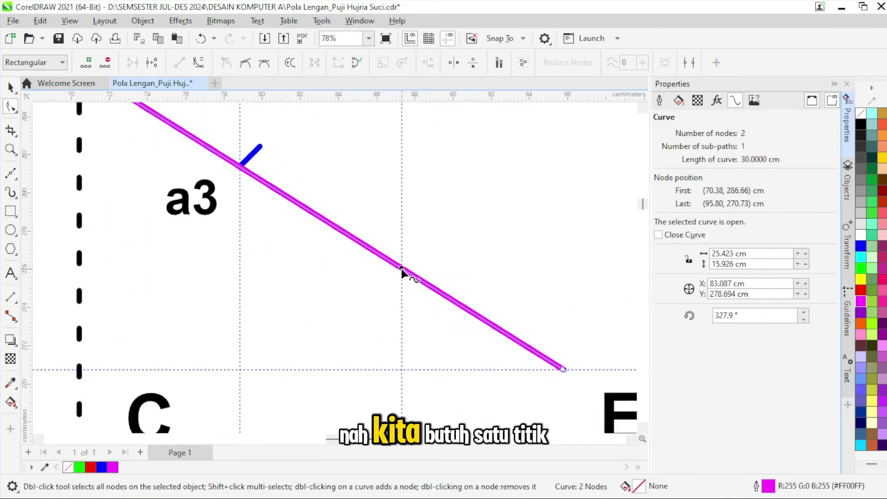
{"action": "right_click", "coordinate": [401, 268]}
{"action": "left_click", "coordinate": [428, 35]}
{"action": "scroll", "coordinate": [400, 227], "scroll_direction": "down", "scroll_amount": 2}
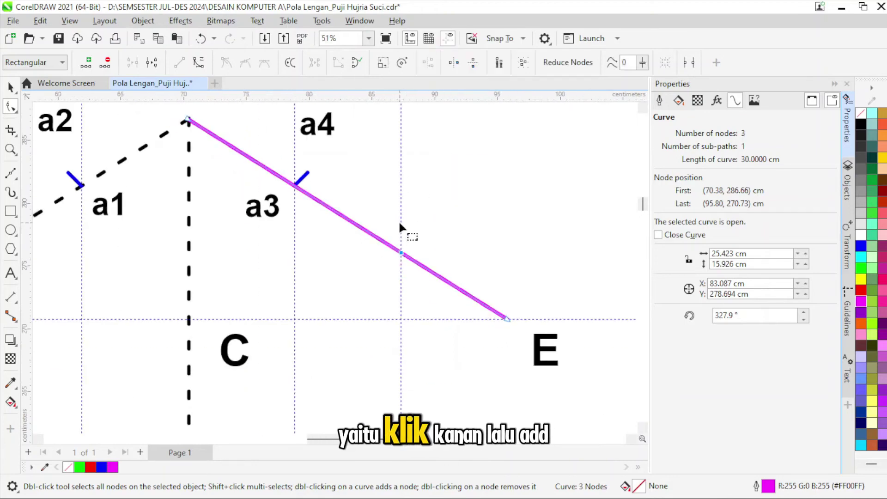
Step: Convert the magenta segment between A and the new node to a curve and pull it outward to touch a4
{"action": "scroll", "coordinate": [400, 227], "scroll_direction": "down", "scroll_amount": 1}
{"action": "scroll", "coordinate": [236, 146], "scroll_direction": "up", "scroll_amount": 2}
{"action": "right_click", "coordinate": [244, 154]}
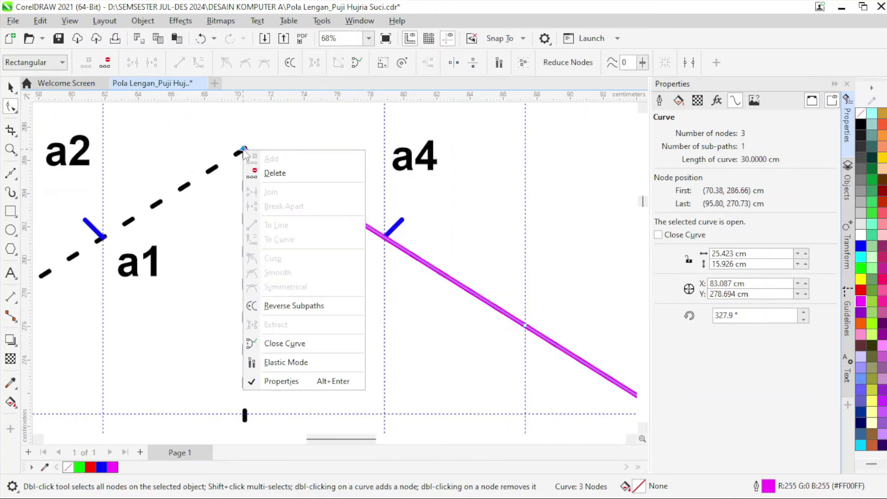
{"action": "left_click", "coordinate": [388, 248]}
{"action": "right_click", "coordinate": [386, 240]}
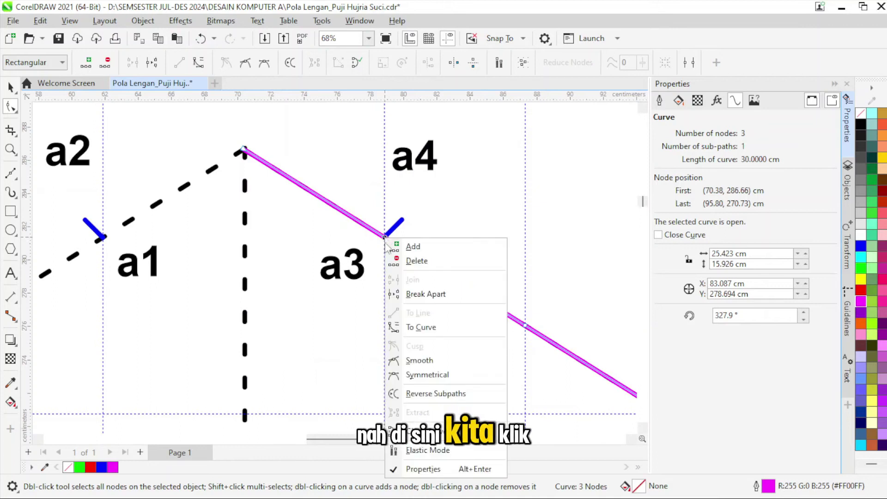
{"action": "left_click", "coordinate": [403, 324]}
{"action": "left_click_drag", "start_coordinate": [383, 238], "coordinate": [404, 217]}
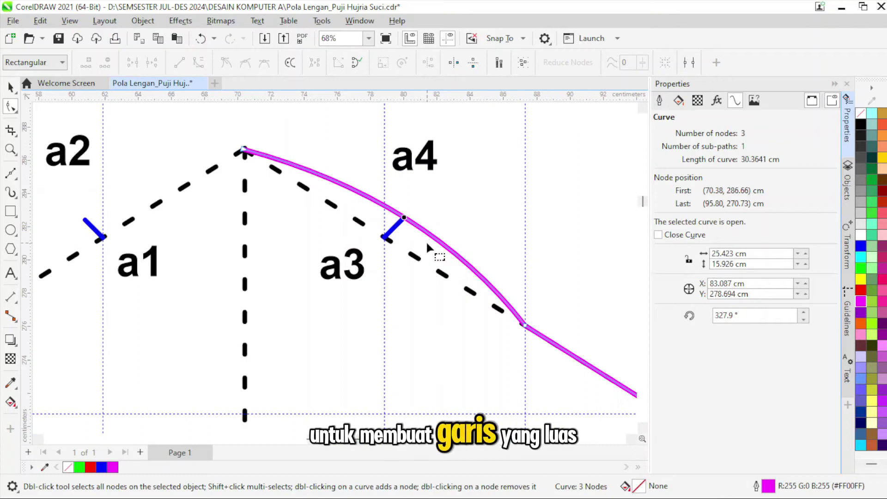
Step: Adjust the curve handles at A and at the second-third node to form a smooth sleeve-cap line passing through a4
{"action": "scroll", "coordinate": [472, 210], "scroll_direction": "down", "scroll_amount": 5}
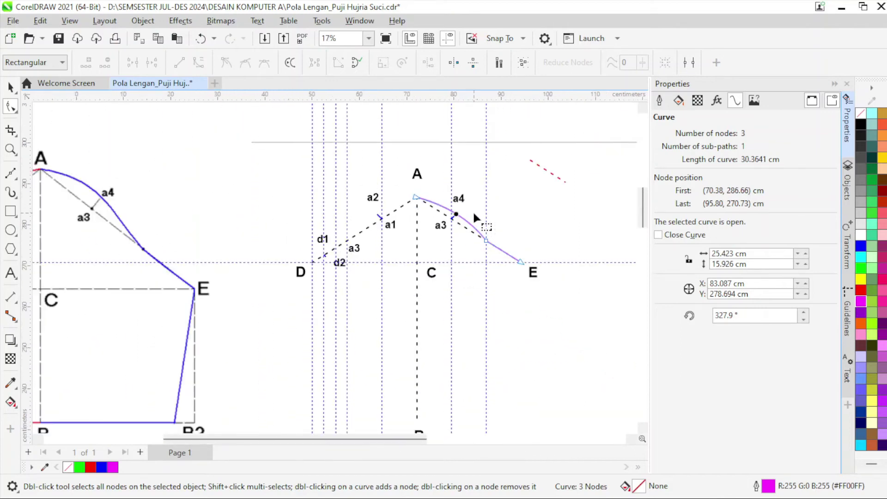
{"action": "scroll", "coordinate": [444, 202], "scroll_direction": "up", "scroll_amount": 3}
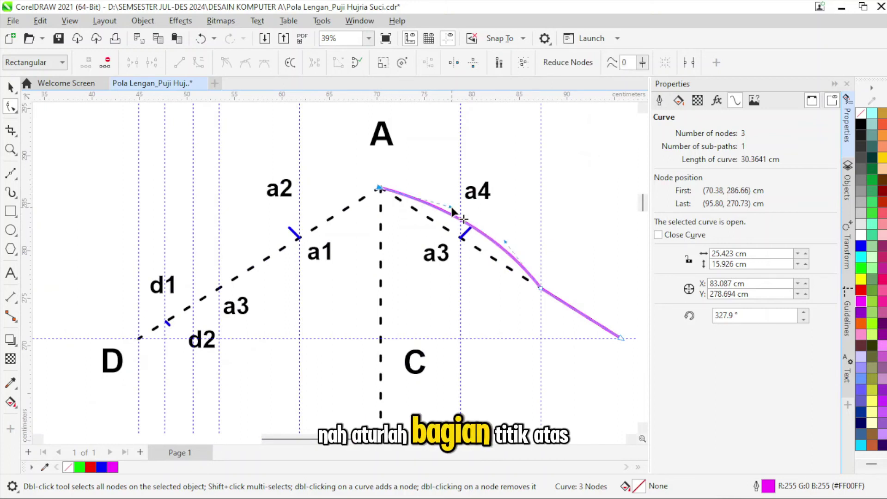
{"action": "left_click_drag", "start_coordinate": [452, 209], "coordinate": [449, 188]}
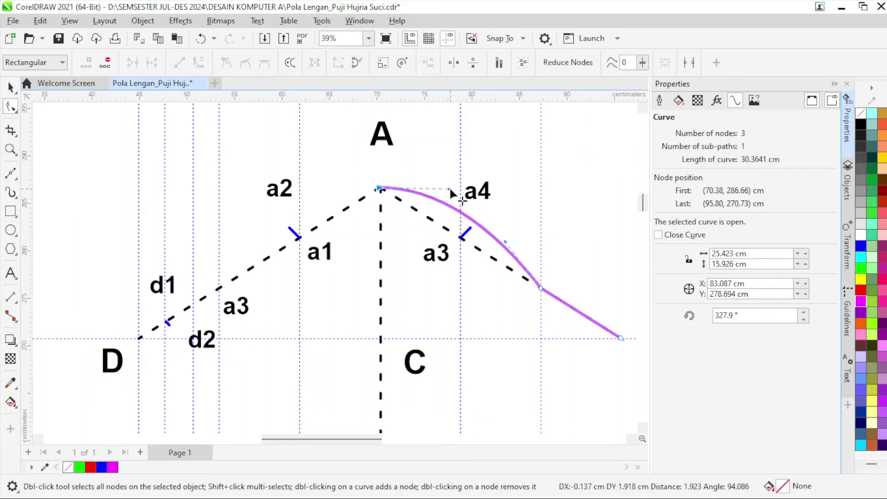
{"action": "left_click_drag", "start_coordinate": [505, 240], "coordinate": [486, 241]}
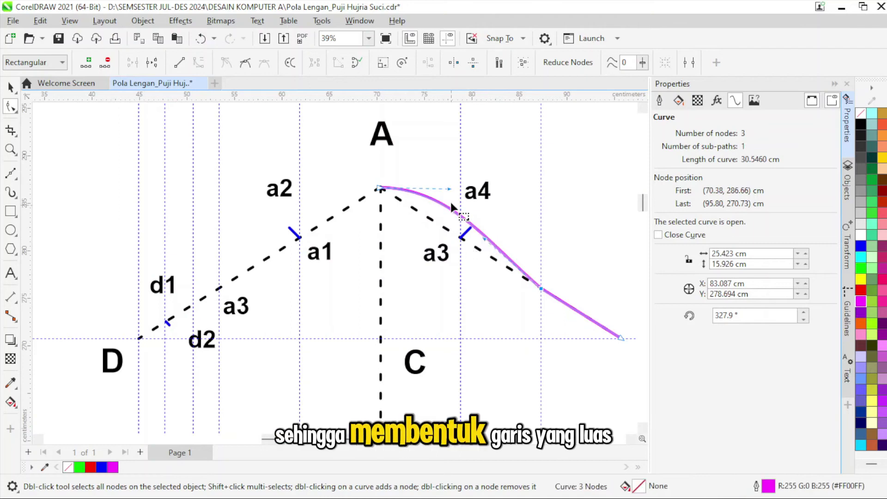
{"action": "left_click_drag", "start_coordinate": [449, 189], "coordinate": [461, 196]}
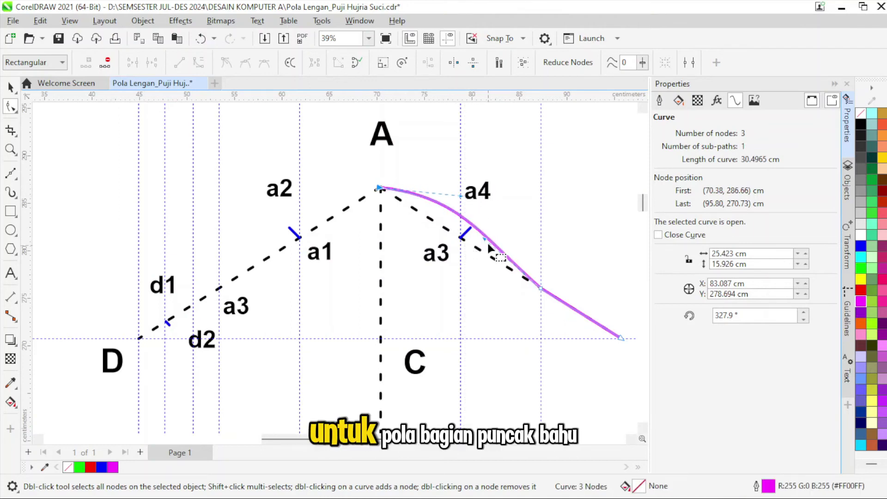
{"action": "left_click_drag", "start_coordinate": [484, 240], "coordinate": [481, 241]}
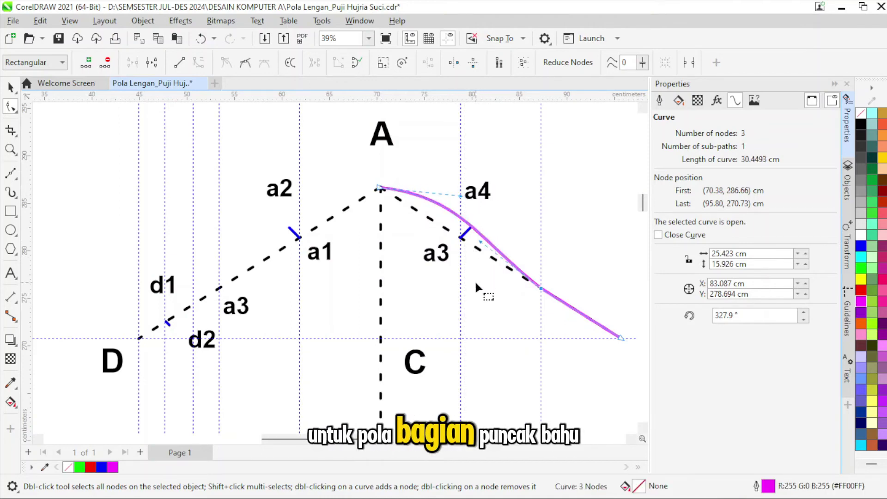
Step: Compare the A-E curve with the reference sleeve, refine its handle to match, and deselect it
{"action": "scroll", "coordinate": [475, 280], "scroll_direction": "down", "scroll_amount": 2}
{"action": "scroll", "coordinate": [369, 293], "scroll_direction": "down", "scroll_amount": 1}
{"action": "scroll", "coordinate": [140, 285], "scroll_direction": "down", "scroll_amount": 1}
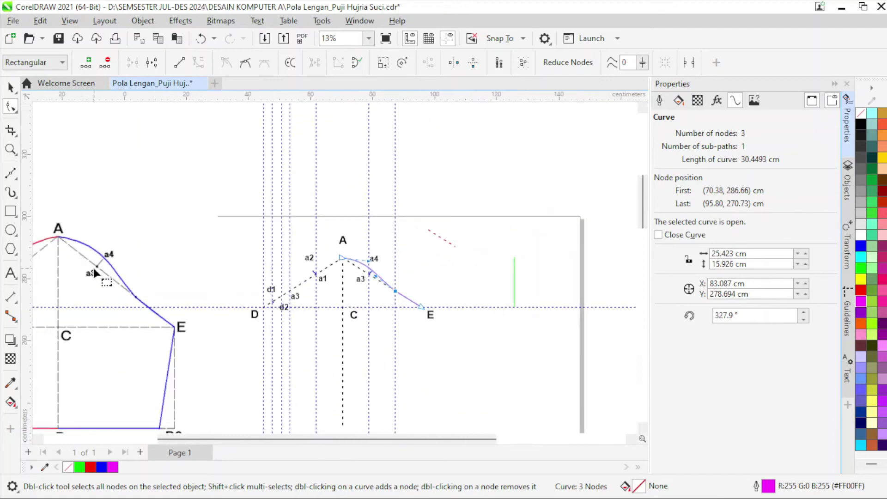
{"action": "scroll", "coordinate": [92, 259], "scroll_direction": "up", "scroll_amount": 2}
{"action": "scroll", "coordinate": [578, 287], "scroll_direction": "up", "scroll_amount": 2}
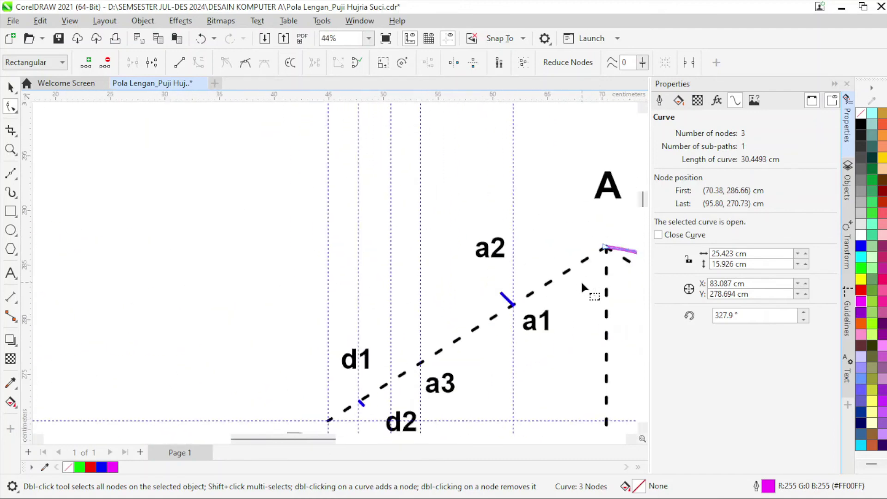
{"action": "scroll", "coordinate": [622, 285], "scroll_direction": "down", "scroll_amount": 3}
{"action": "scroll", "coordinate": [623, 278], "scroll_direction": "up", "scroll_amount": 4}
{"action": "mouse_move", "coordinate": [555, 258]}
{"action": "left_mouse_down"}
{"action": "mouse_move", "coordinate": [557, 247]}
{"action": "mouse_move", "coordinate": [566, 252]}
{"action": "left_mouse_up"}
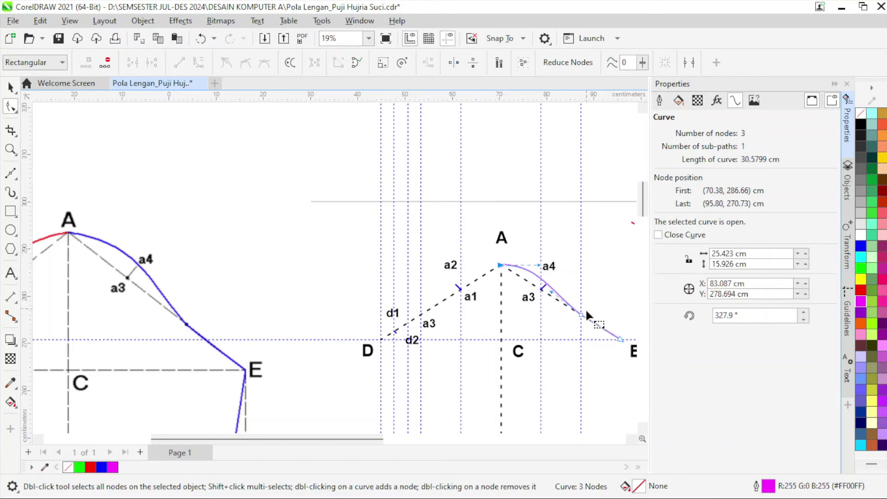
{"action": "left_click", "coordinate": [599, 285]}
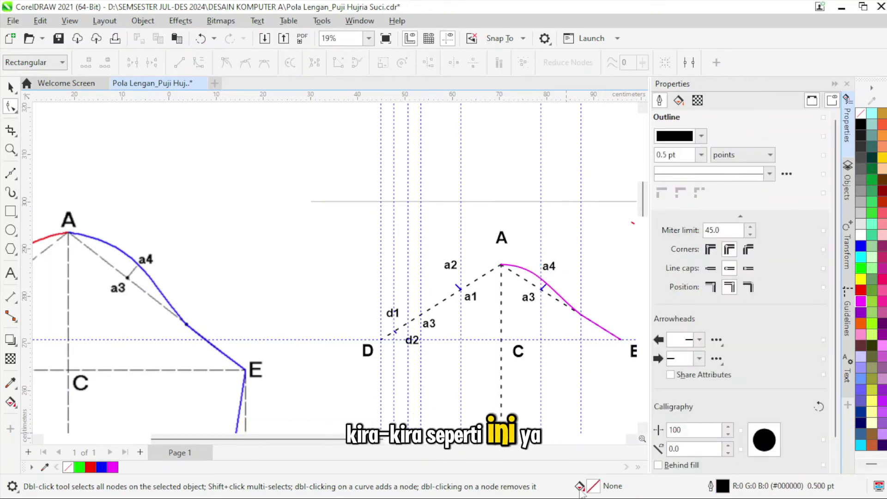
Step: Check the Word instructions, return to CorelDRAW, and duplicate the dashed A-D line in place as a solid magenta line
{"action": "left_click", "coordinate": [611, 484]}
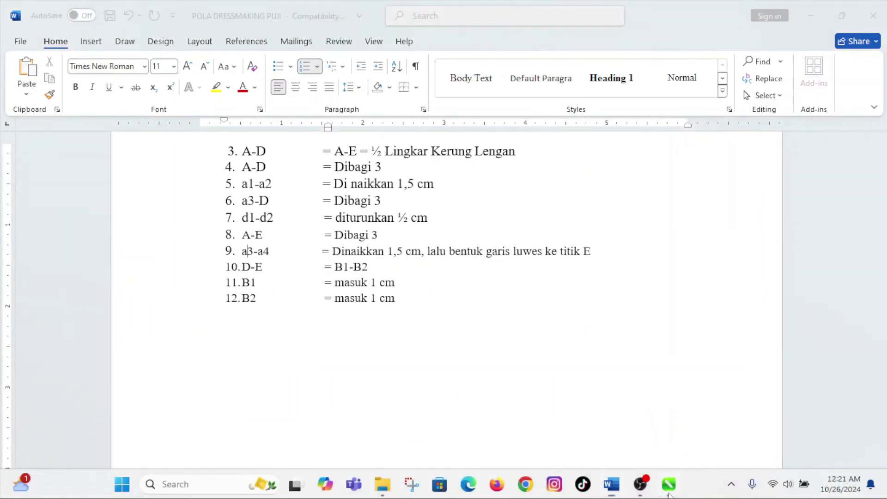
{"action": "left_click", "coordinate": [669, 493]}
{"action": "left_click", "coordinate": [10, 87]}
{"action": "left_click", "coordinate": [483, 276]}
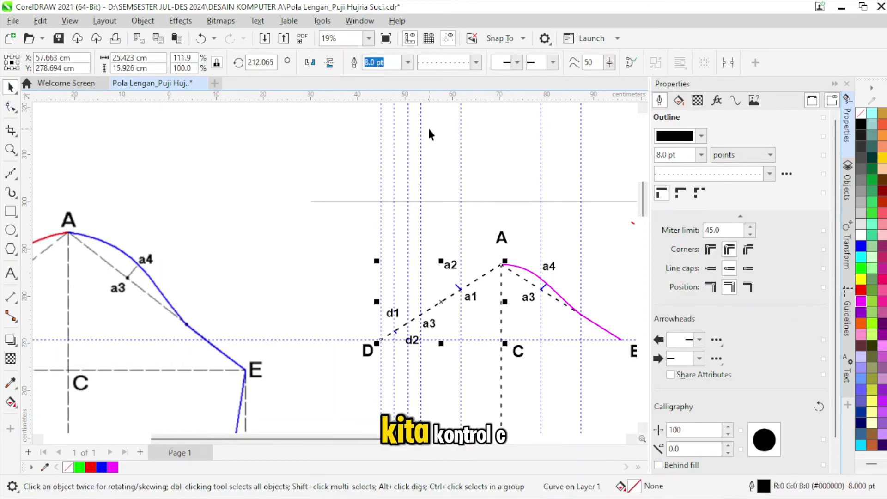
{"action": "right_click", "coordinate": [861, 303]}
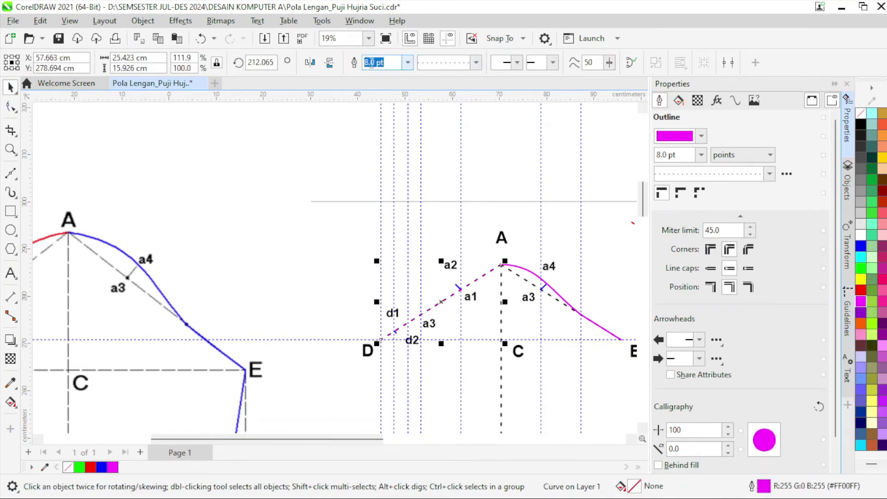
{"action": "left_click", "coordinate": [476, 63]}
{"action": "left_click", "coordinate": [466, 92]}
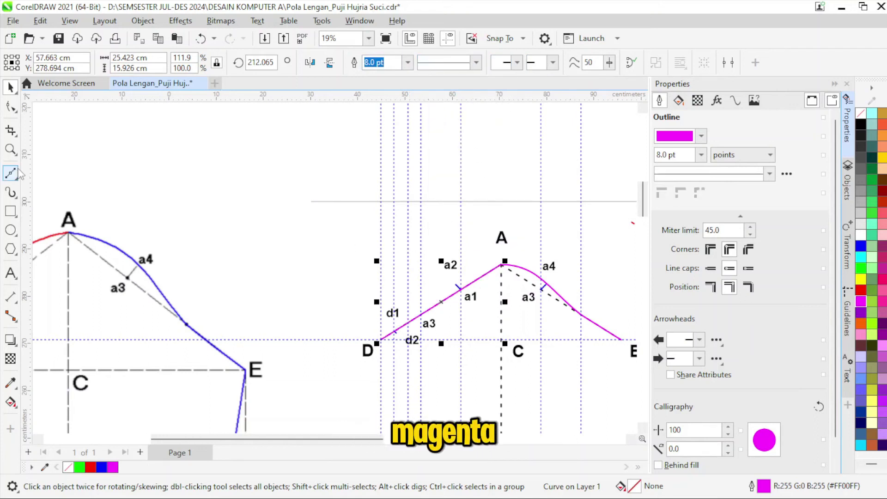
Step: Compare with the reference sleeve and add a node at a3 on the magenta A-D line using the Shape tool
{"action": "left_click", "coordinate": [16, 111]}
{"action": "scroll", "coordinate": [298, 276], "scroll_direction": "down", "scroll_amount": 2}
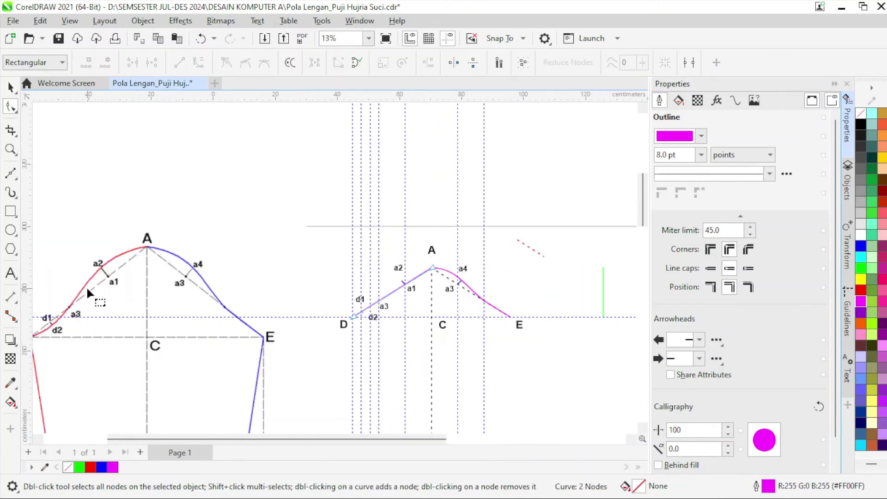
{"action": "scroll", "coordinate": [380, 302], "scroll_direction": "down", "scroll_amount": 2}
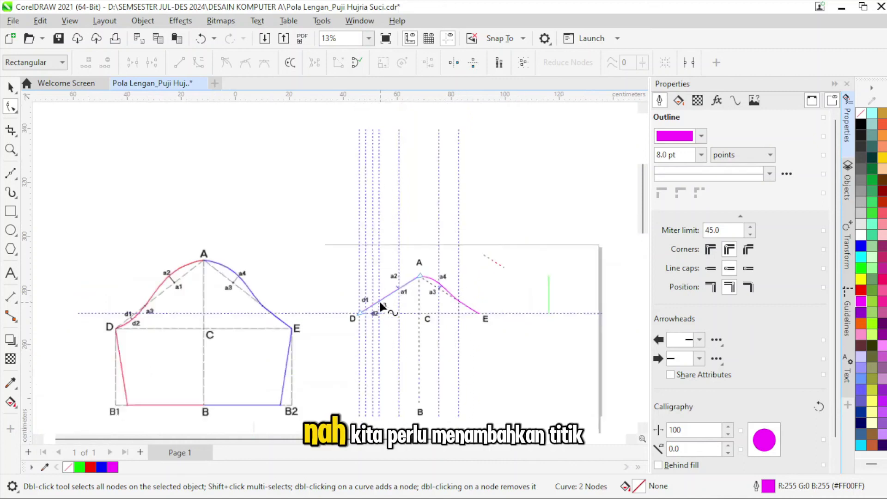
{"action": "scroll", "coordinate": [380, 301], "scroll_direction": "up", "scroll_amount": 8}
{"action": "right_click", "coordinate": [380, 301]}
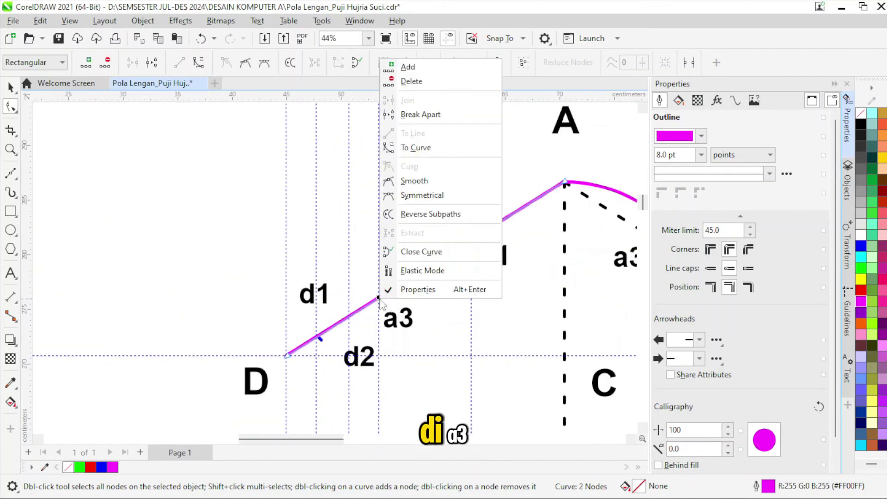
{"action": "left_click", "coordinate": [408, 67]}
{"action": "scroll", "coordinate": [454, 257], "scroll_direction": "down", "scroll_amount": 3}
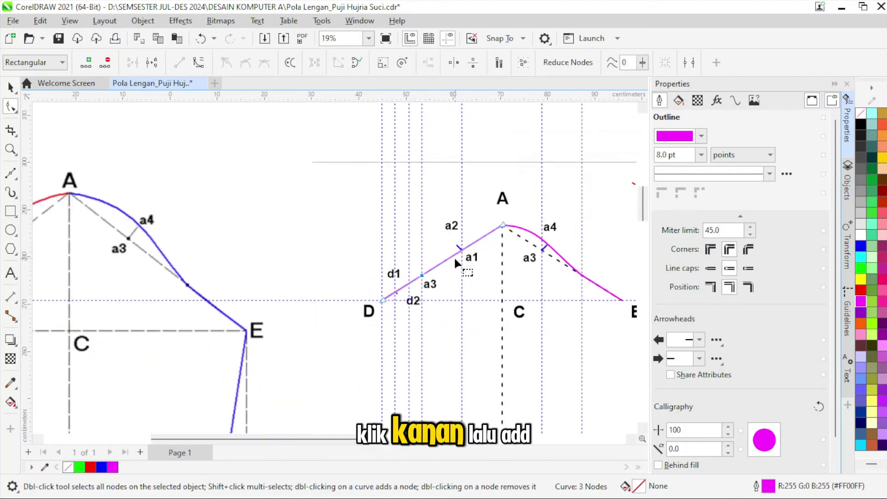
Step: Convert the magenta segment between a3 and A to a curve and bend it upward through a2
{"action": "scroll", "coordinate": [425, 236], "scroll_direction": "up", "scroll_amount": 2}
{"action": "right_click", "coordinate": [448, 250]}
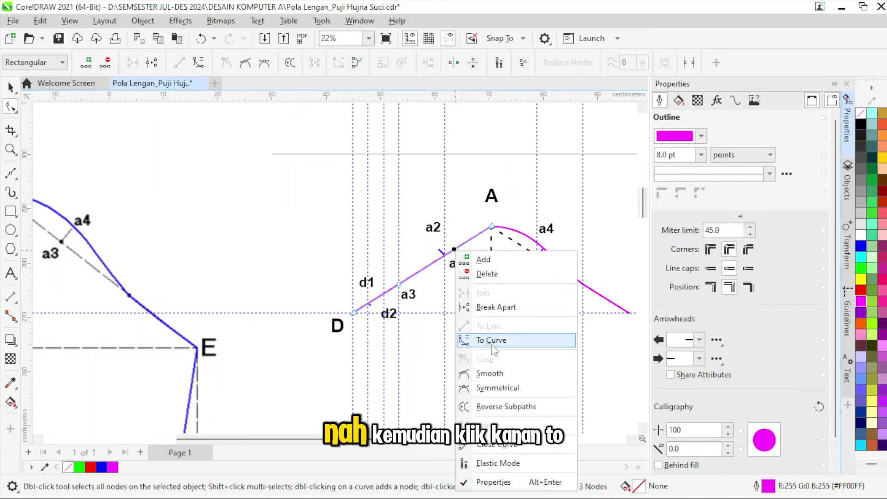
{"action": "left_click", "coordinate": [471, 338]}
{"action": "scroll", "coordinate": [447, 254], "scroll_direction": "up", "scroll_amount": 2}
{"action": "left_click_drag", "start_coordinate": [445, 259], "coordinate": [451, 247]}
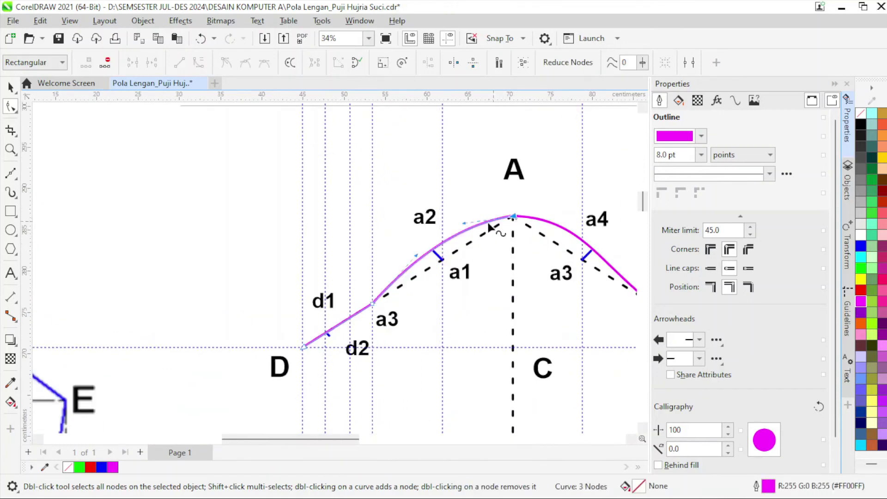
Step: Level the curve handle at A and refine the a3 handle for a smooth cap line through a2, comparing with the reference sleeve
{"action": "left_click_drag", "start_coordinate": [464, 222], "coordinate": [463, 215]}
{"action": "left_click", "coordinate": [423, 258]}
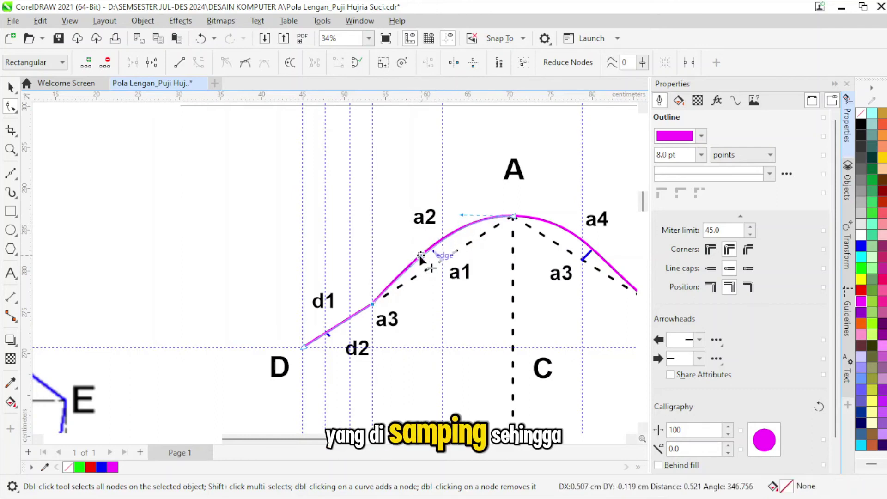
{"action": "scroll", "coordinate": [250, 264], "scroll_direction": "down", "scroll_amount": 3}
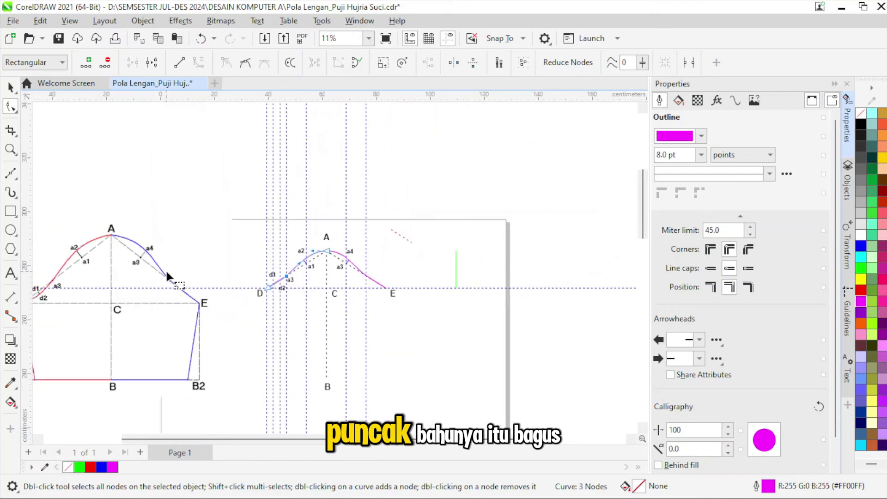
{"action": "scroll", "coordinate": [288, 304], "scroll_direction": "up", "scroll_amount": 3}
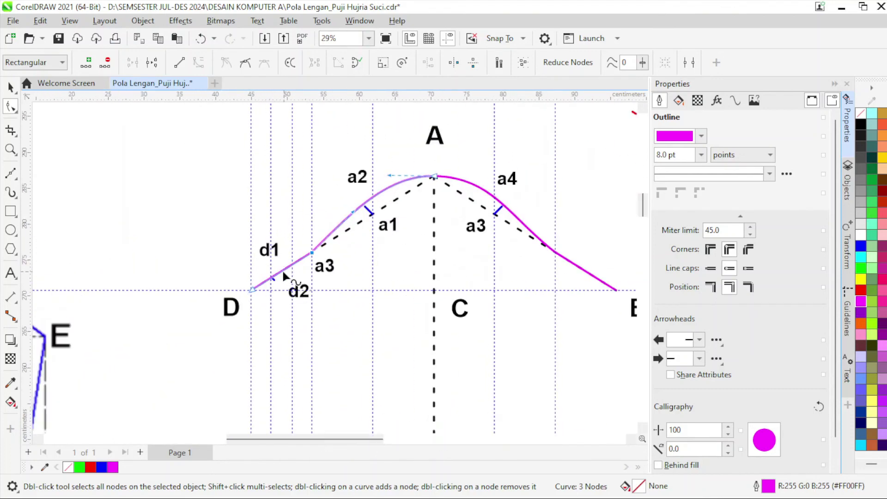
Step: Convert the magenta segment between D and a3 to a curve and bend it downward through d2
{"action": "scroll", "coordinate": [283, 271], "scroll_direction": "down", "scroll_amount": 1}
{"action": "scroll", "coordinate": [281, 271], "scroll_direction": "up", "scroll_amount": 2}
{"action": "right_click", "coordinate": [280, 272]}
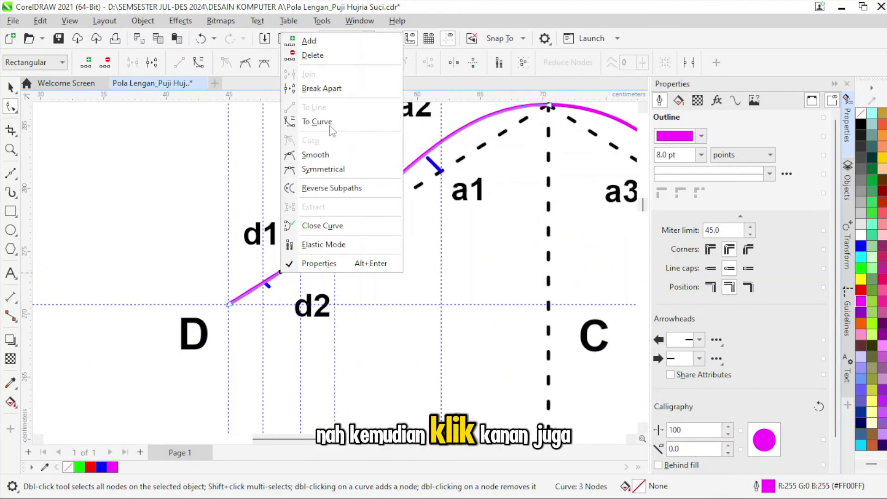
{"action": "left_click", "coordinate": [330, 126]}
{"action": "left_click_drag", "start_coordinate": [280, 274], "coordinate": [277, 285]}
{"action": "scroll", "coordinate": [279, 283], "scroll_direction": "up", "scroll_amount": 2}
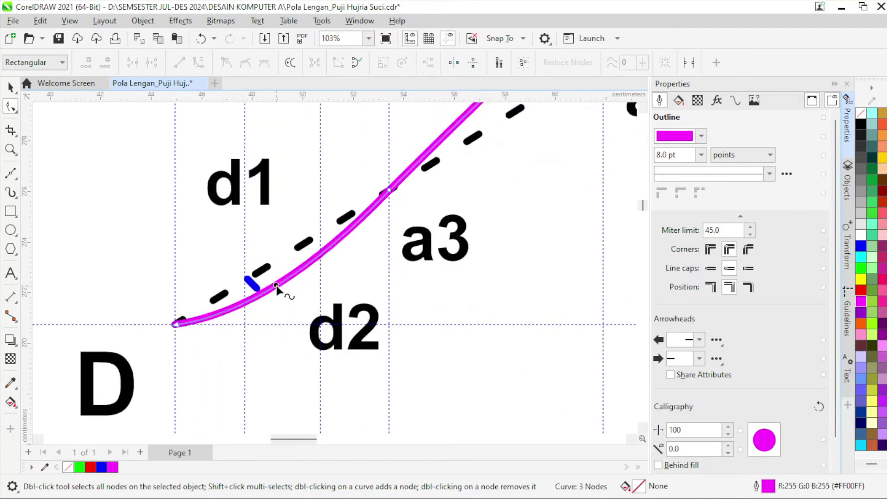
{"action": "scroll", "coordinate": [296, 280], "scroll_direction": "down", "scroll_amount": 4}
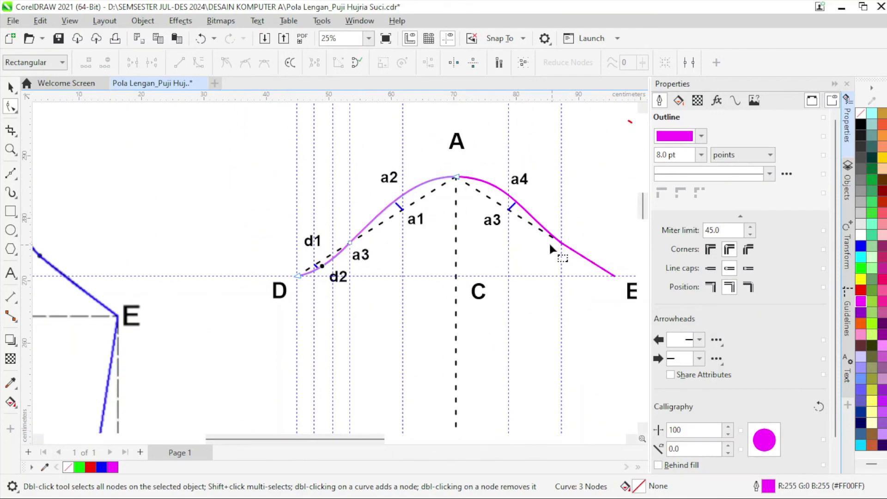
Step: Leave node editing and collapse the Properties docker to widen the drawing area beside the reference sleeve
{"action": "key", "text": "space"}
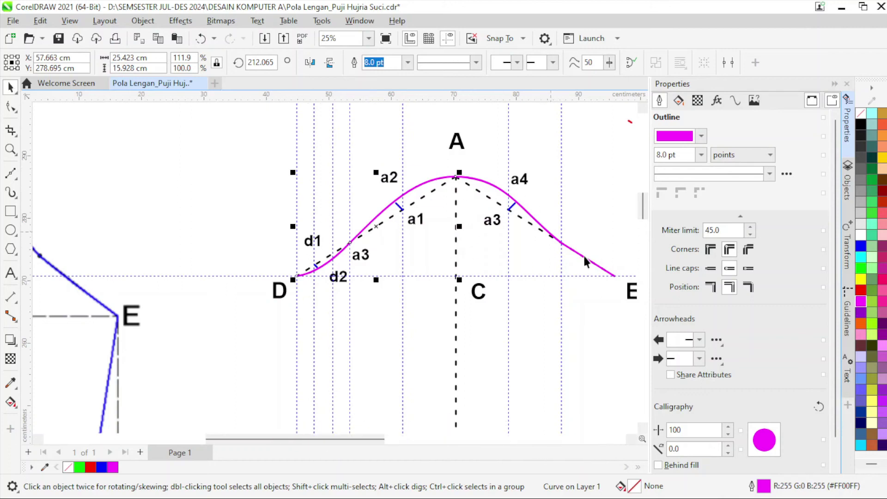
{"action": "scroll", "coordinate": [584, 259], "scroll_direction": "down", "scroll_amount": 3}
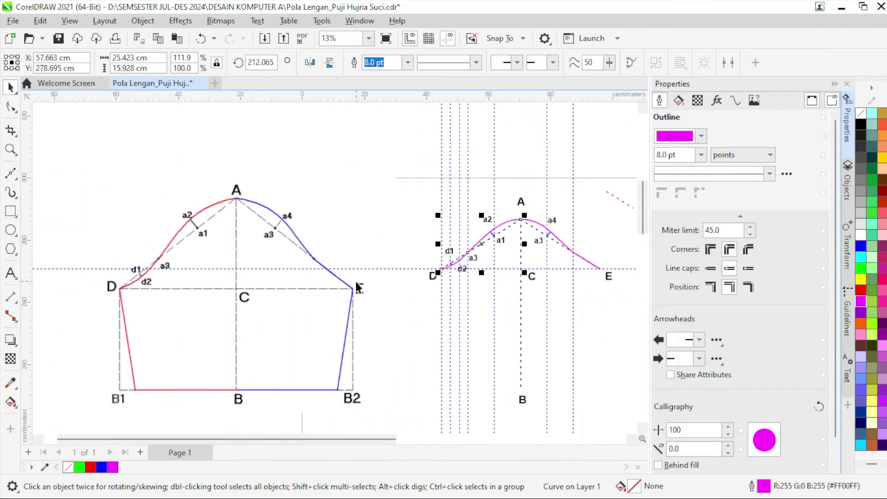
{"action": "left_click", "coordinate": [835, 84]}
{"action": "scroll", "coordinate": [736, 279], "scroll_direction": "up", "scroll_amount": 1}
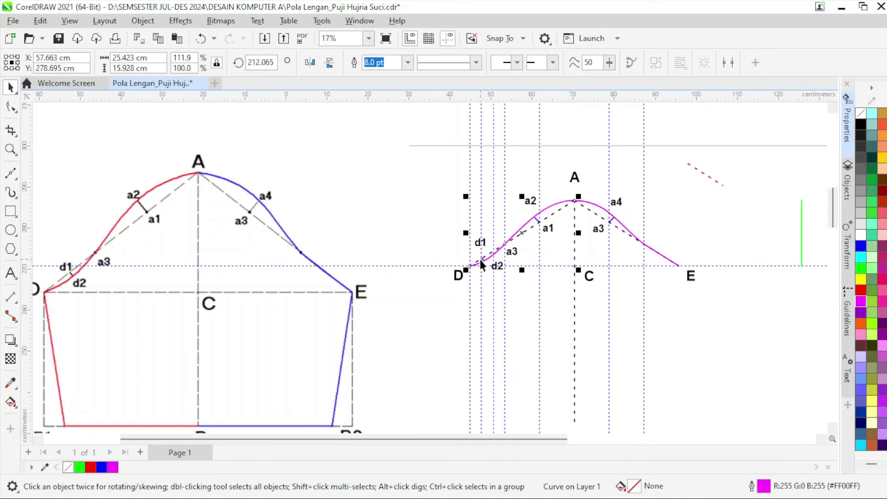
Step: Switch to the Word document, read instructions 10 to 12 for D-E, B1 and B2 against the reference sleeve, and return to CorelDRAW
{"action": "left_click", "coordinate": [611, 488]}
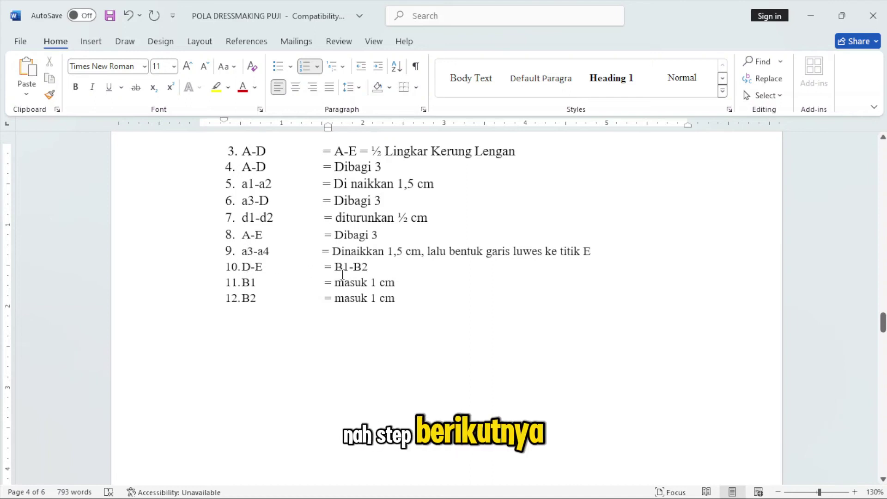
{"action": "scroll", "coordinate": [386, 300], "scroll_direction": "down", "scroll_amount": 5}
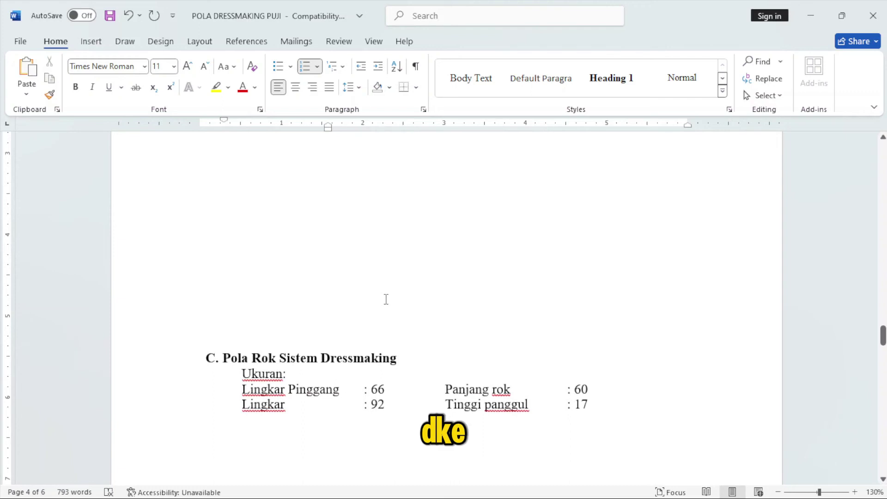
{"action": "scroll", "coordinate": [386, 299], "scroll_direction": "up", "scroll_amount": 5}
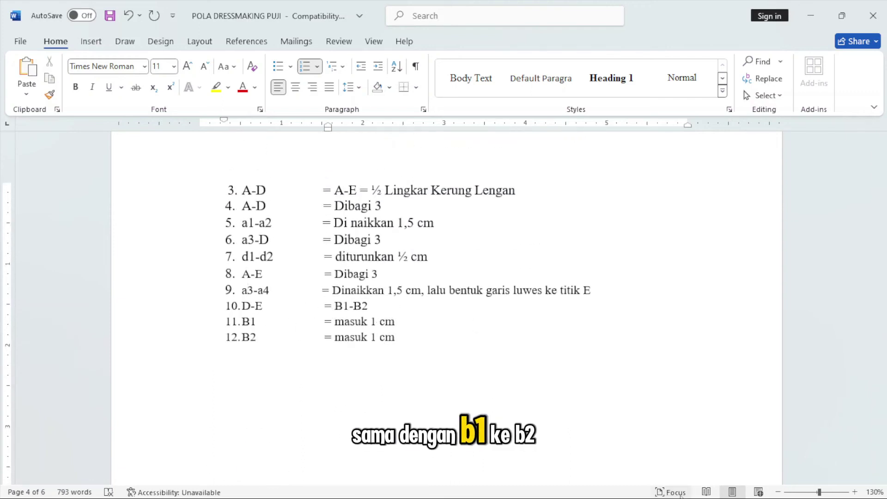
{"action": "left_click", "coordinate": [670, 486]}
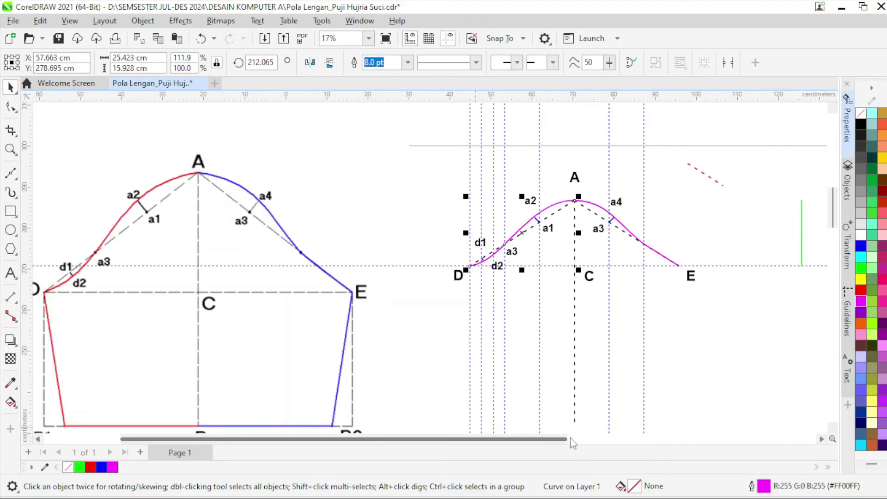
{"action": "scroll", "coordinate": [507, 392], "scroll_direction": "down", "scroll_amount": 2}
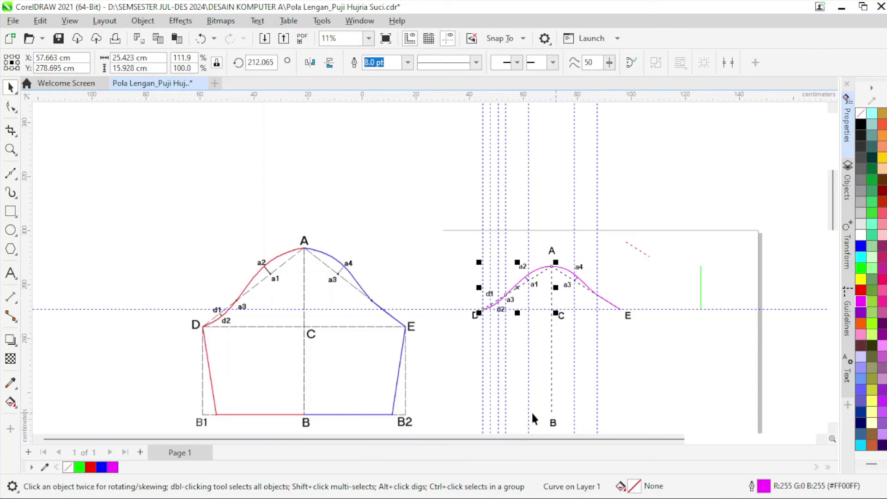
{"action": "left_click", "coordinate": [611, 484]}
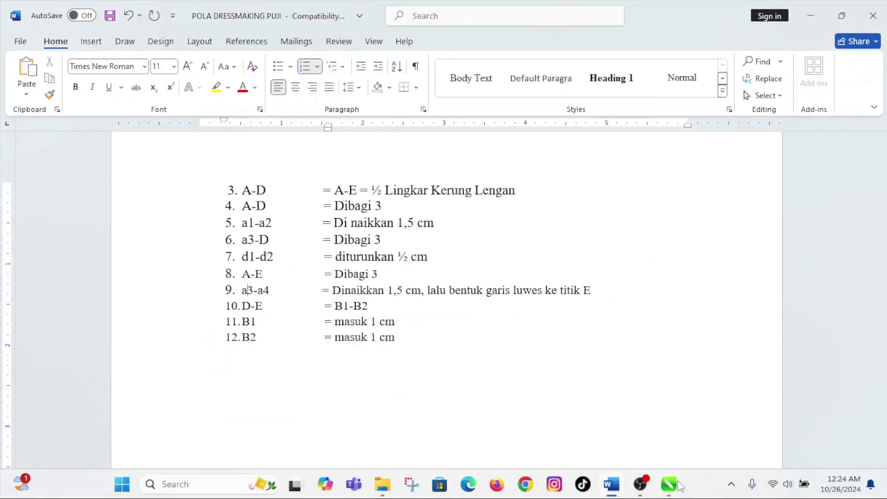
{"action": "left_click", "coordinate": [670, 484]}
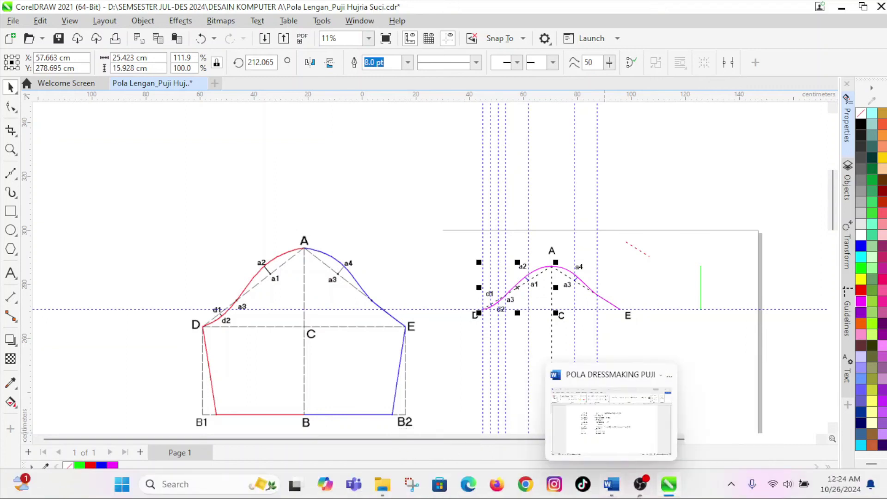
{"action": "left_click", "coordinate": [612, 484]}
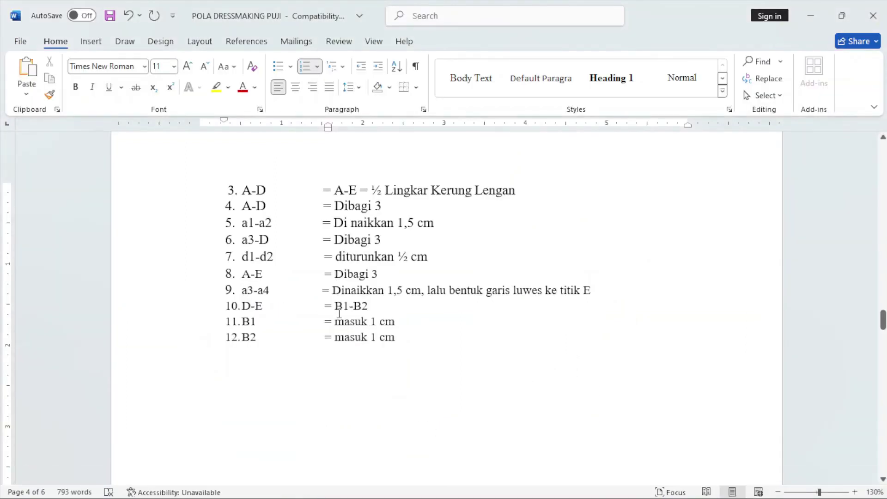
{"action": "mouse_move", "coordinate": [629, 492]}
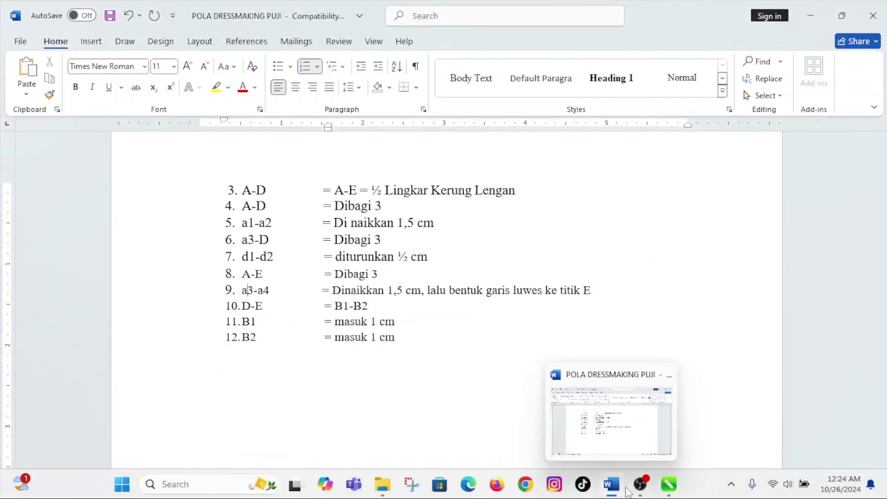
{"action": "left_click", "coordinate": [669, 484]}
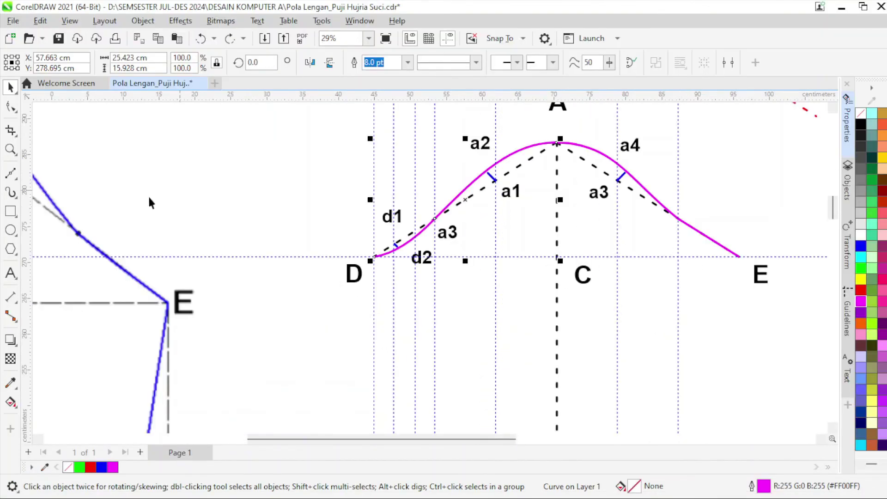
Step: Place a vertical guideline at point E and draw a horizontal line about 51 cm long between the D and E guidelines
{"action": "left_click_drag", "start_coordinate": [747, 261], "coordinate": [739, 260]}
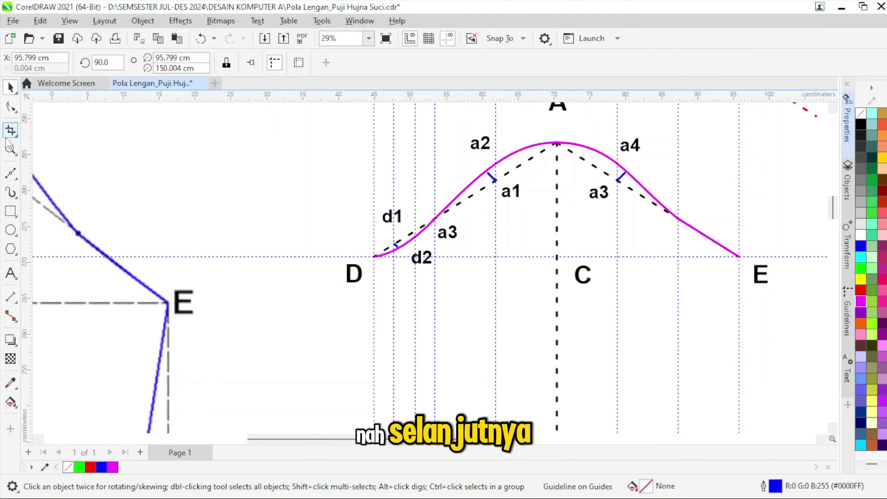
{"action": "left_click", "coordinate": [10, 173]}
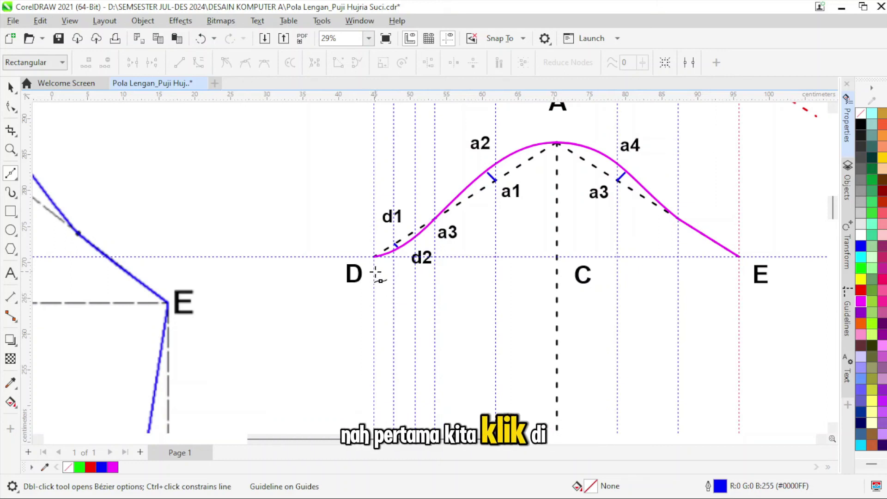
{"action": "scroll", "coordinate": [378, 273], "scroll_direction": "up", "scroll_amount": 1}
{"action": "scroll", "coordinate": [644, 301], "scroll_direction": "down", "scroll_amount": 1}
{"action": "scroll", "coordinate": [626, 293], "scroll_direction": "up", "scroll_amount": 1}
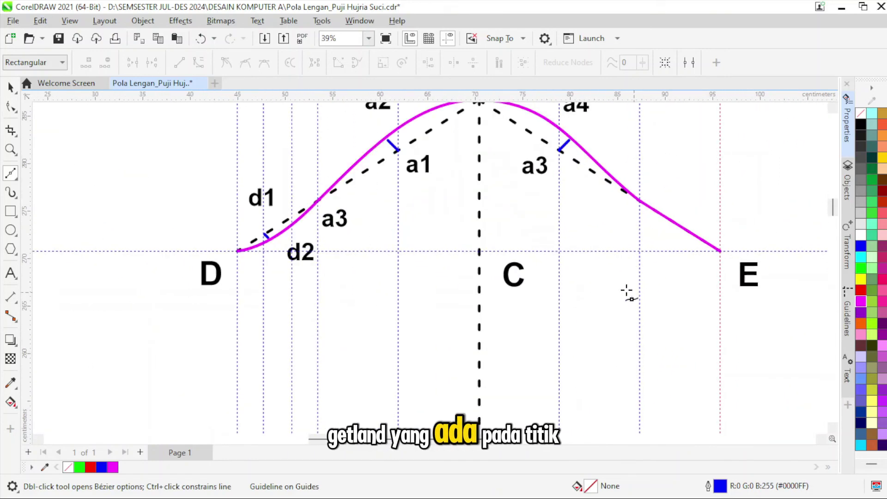
{"action": "left_click", "coordinate": [237, 264]}
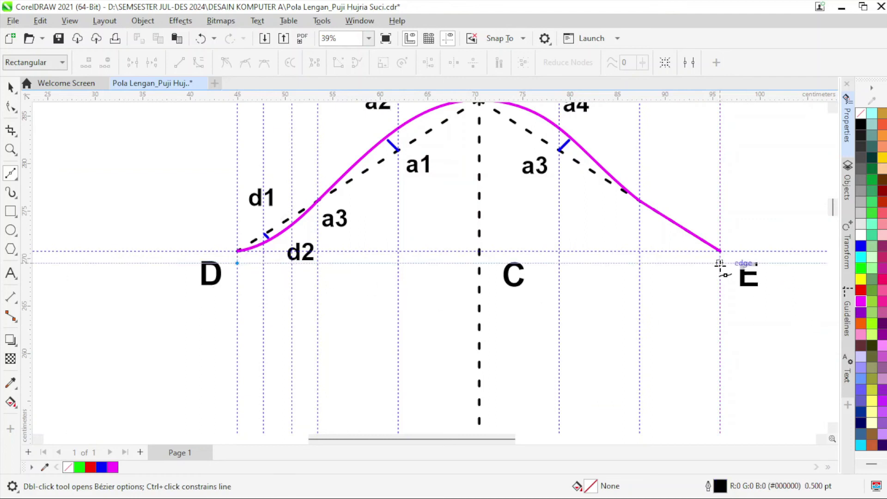
{"action": "left_click", "coordinate": [721, 264]}
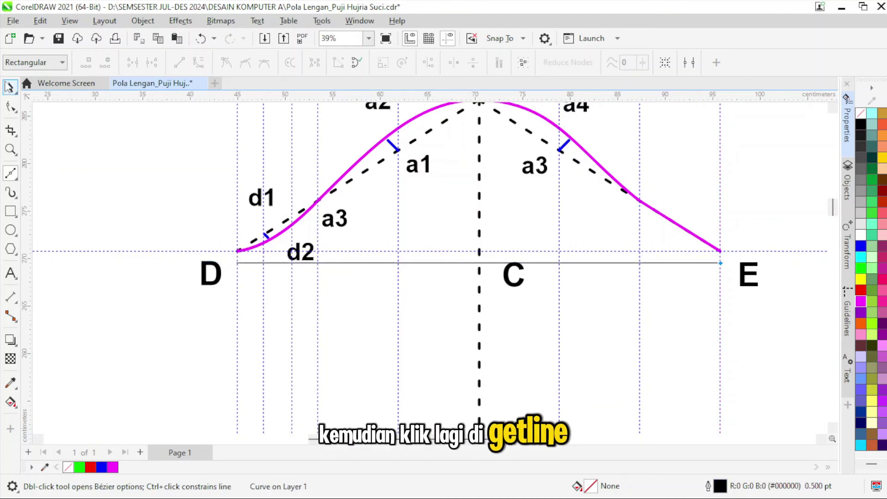
Step: Give the horizontal D-E line a dashed style and an outline width of 8 pt
{"action": "left_click", "coordinate": [9, 87]}
{"action": "left_click", "coordinate": [476, 63]}
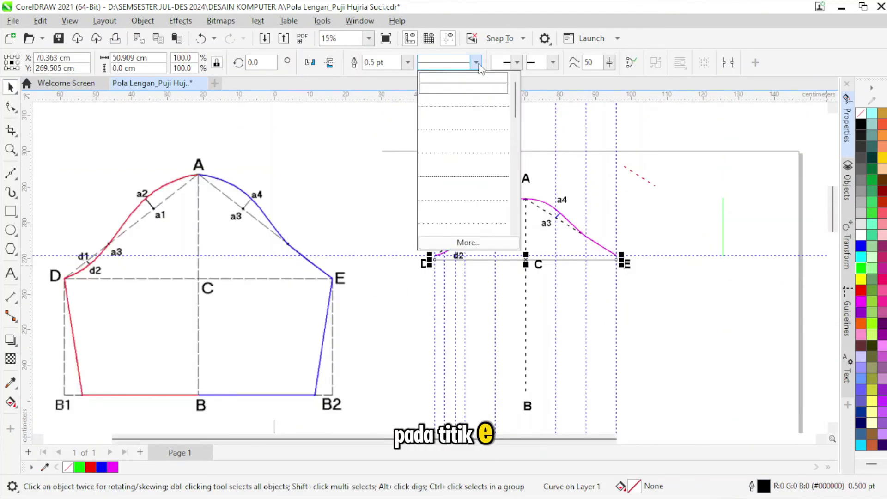
{"action": "left_click", "coordinate": [467, 222]}
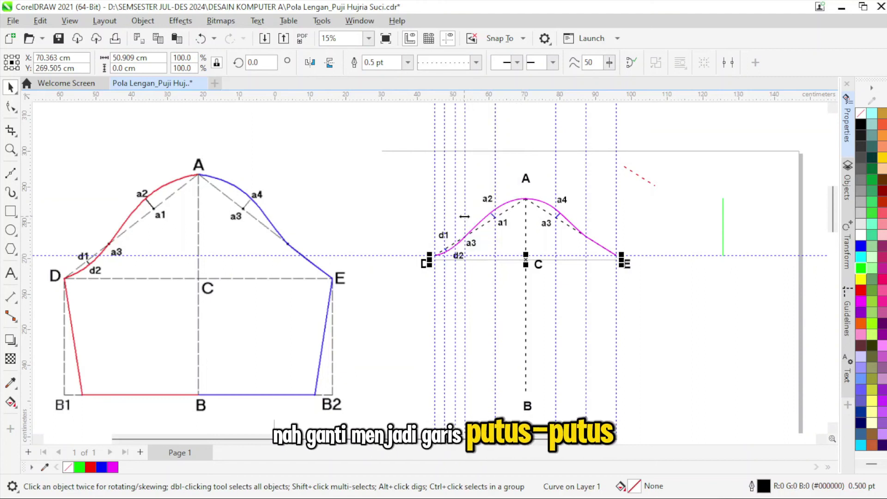
{"action": "left_click", "coordinate": [408, 64]}
{"action": "left_click", "coordinate": [394, 182]}
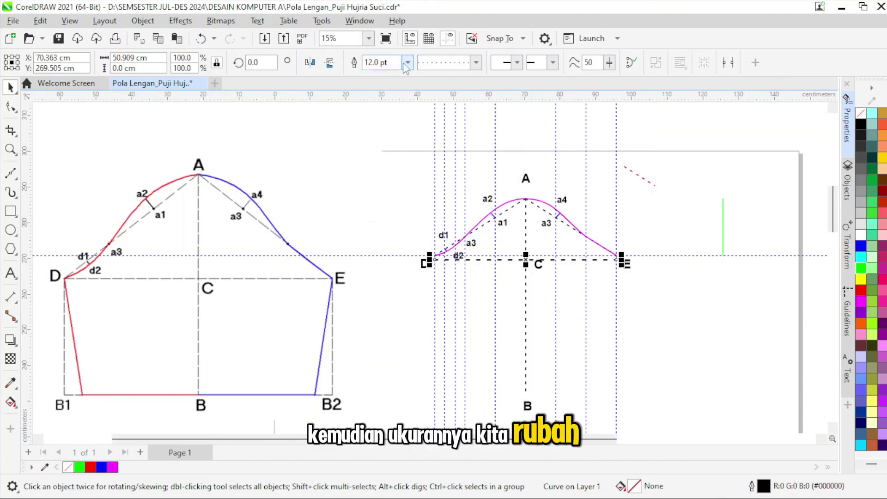
{"action": "left_click", "coordinate": [406, 63]}
{"action": "left_click", "coordinate": [389, 174]}
{"action": "scroll", "coordinate": [554, 259], "scroll_direction": "up", "scroll_amount": 3}
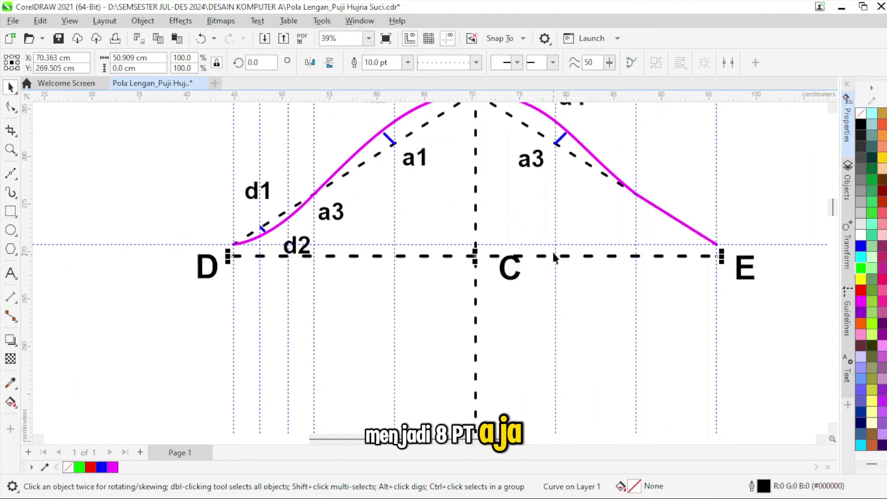
{"action": "left_click", "coordinate": [408, 63]}
{"action": "left_click", "coordinate": [385, 159]}
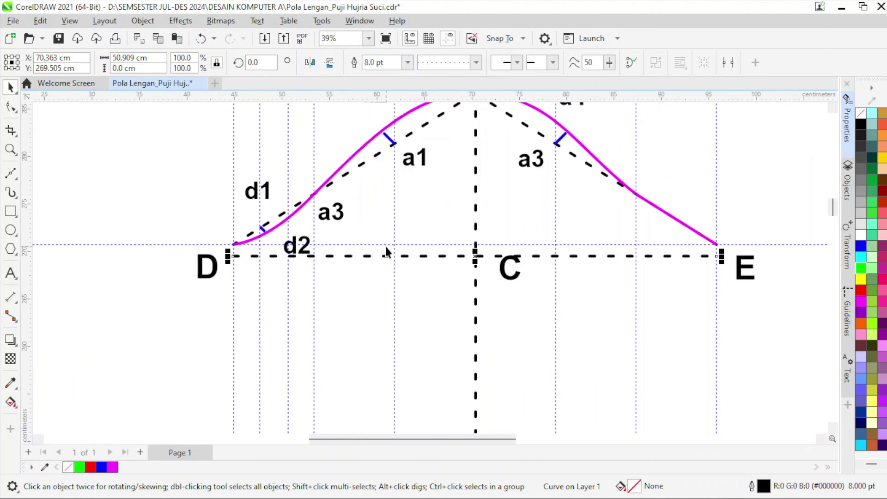
Step: Align the dashed D-E line with the bottom of the magenta A-E curve and clear the selection
{"action": "scroll", "coordinate": [458, 245], "scroll_direction": "down", "scroll_amount": 4}
{"action": "scroll", "coordinate": [522, 252], "scroll_direction": "up", "scroll_amount": 2}
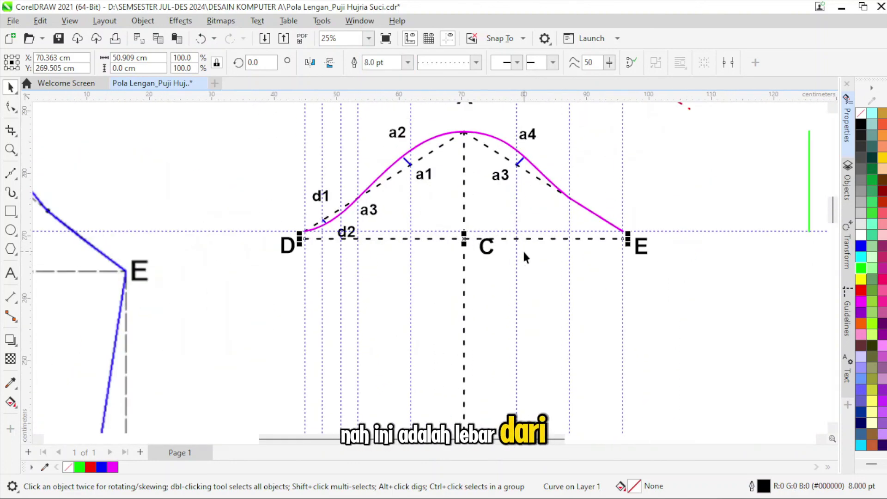
{"action": "left_click", "coordinate": [604, 227], "text": "shift"}
{"action": "key", "text": "b"}
{"action": "left_click", "coordinate": [623, 275]}
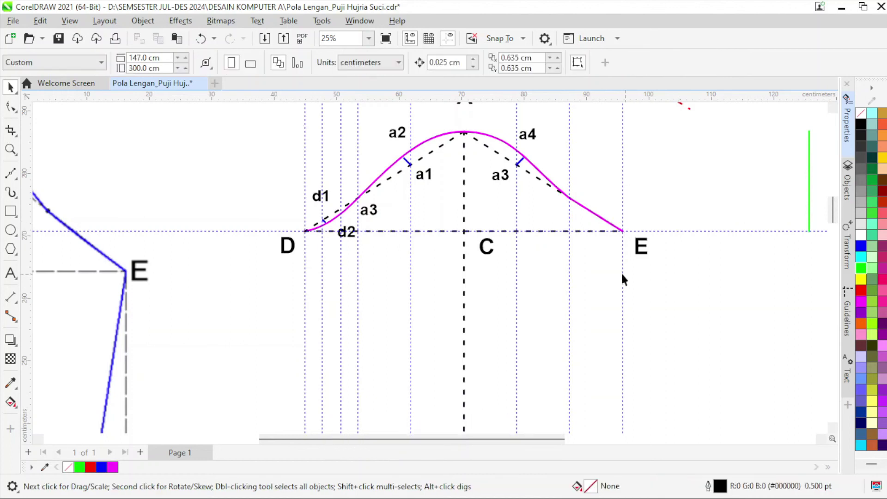
Step: Duplicate the dashed D-E line and align the copy with the bottom end of the vertical A-B line
{"action": "scroll", "coordinate": [578, 274], "scroll_direction": "down", "scroll_amount": 1}
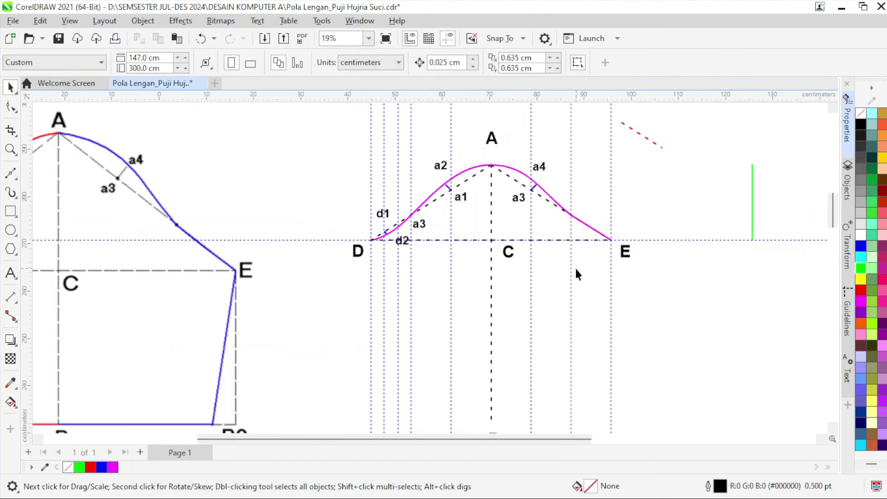
{"action": "left_click", "coordinate": [550, 241]}
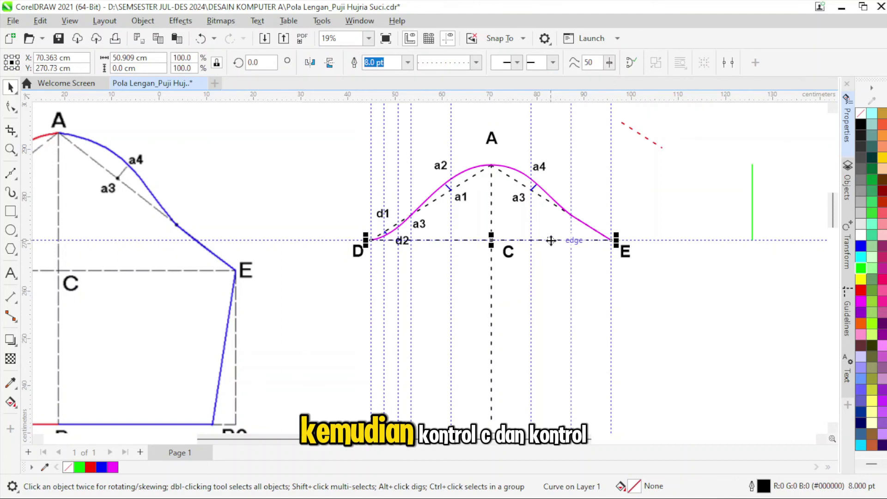
{"action": "left_click", "coordinate": [491, 377], "text": "shift"}
{"action": "left_click", "coordinate": [669, 329]}
{"action": "scroll", "coordinate": [669, 329], "scroll_direction": "down", "scroll_amount": 1}
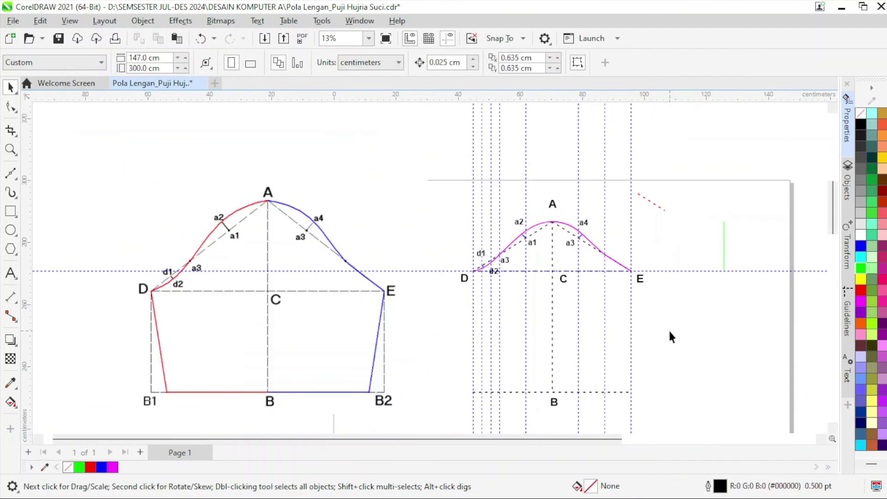
{"action": "scroll", "coordinate": [658, 364], "scroll_direction": "up", "scroll_amount": 1}
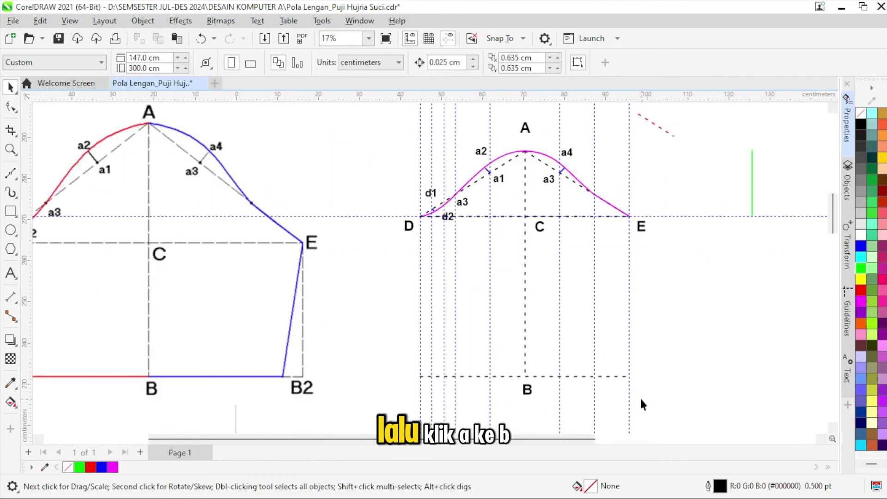
Step: Shorten the dashed hem line by 2 cm to 48.909 cm and centre it horizontally on the A-B line
{"action": "left_click", "coordinate": [502, 377]}
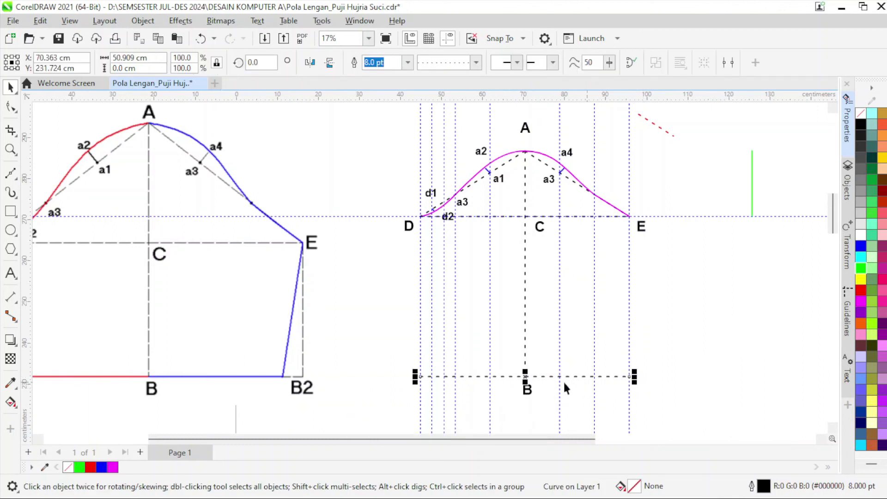
{"action": "left_click", "coordinate": [136, 58]}
{"action": "type", "text": "-2"}
{"action": "key", "text": "Return"}
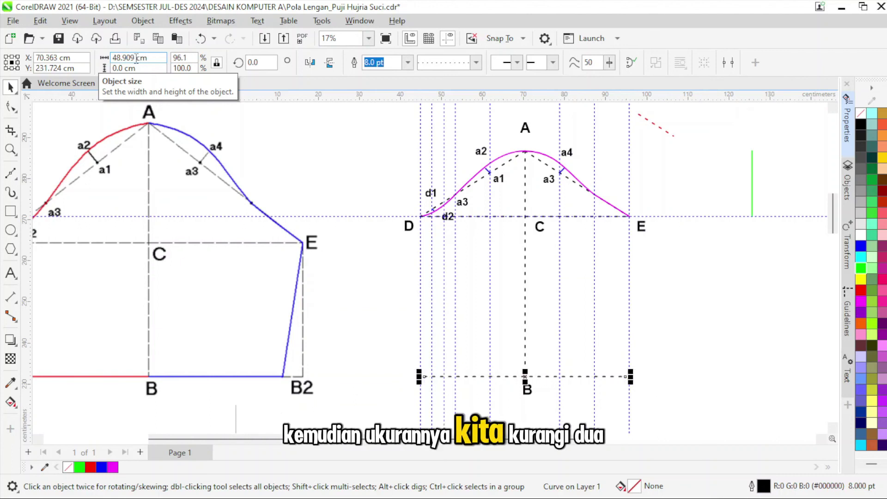
{"action": "left_click", "coordinate": [697, 336]}
{"action": "left_click", "coordinate": [536, 376]}
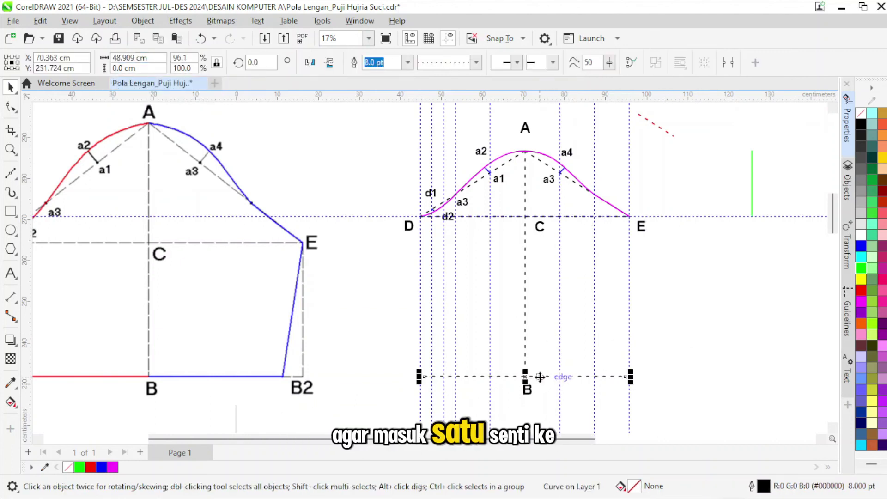
{"action": "left_click", "coordinate": [525, 350], "text": "shift"}
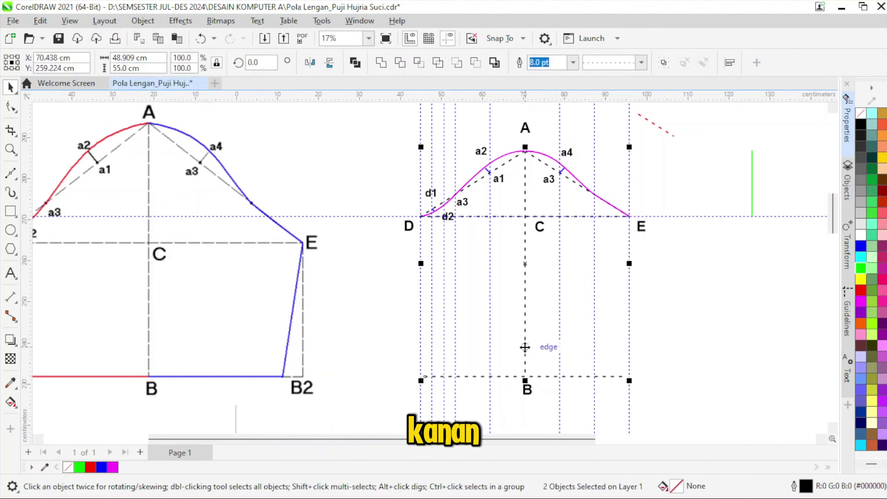
{"action": "left_click", "coordinate": [694, 351]}
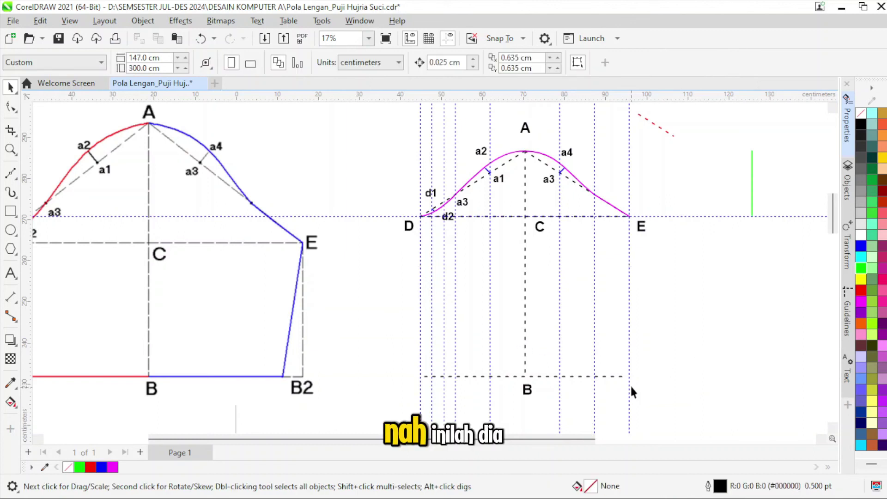
Step: Draw the sleeve body outline with the Bézier tool from D down to the hem's end, through B, and up to E
{"action": "left_click", "coordinate": [618, 375]}
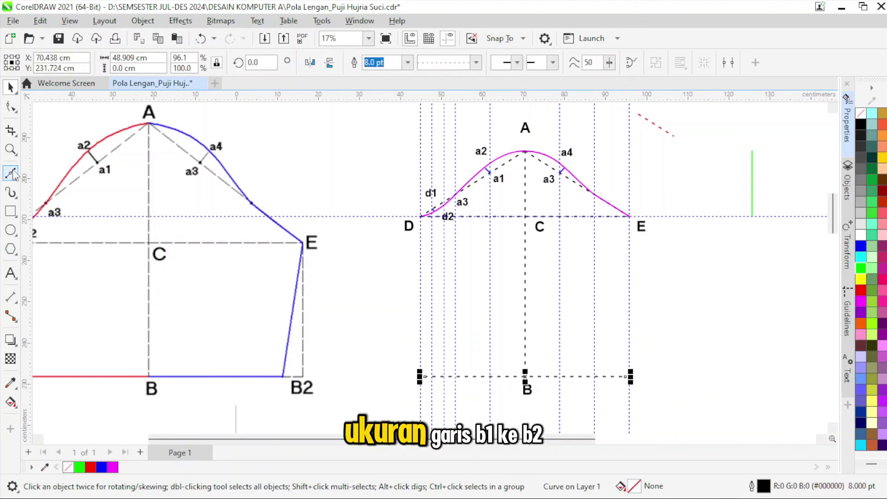
{"action": "left_click", "coordinate": [614, 396]}
{"action": "scroll", "coordinate": [692, 284], "scroll_direction": "up", "scroll_amount": 1}
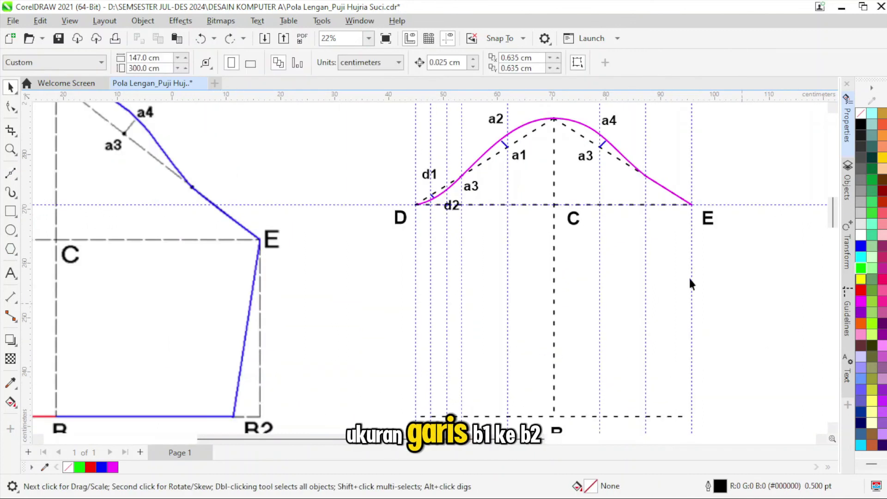
{"action": "left_click", "coordinate": [9, 174]}
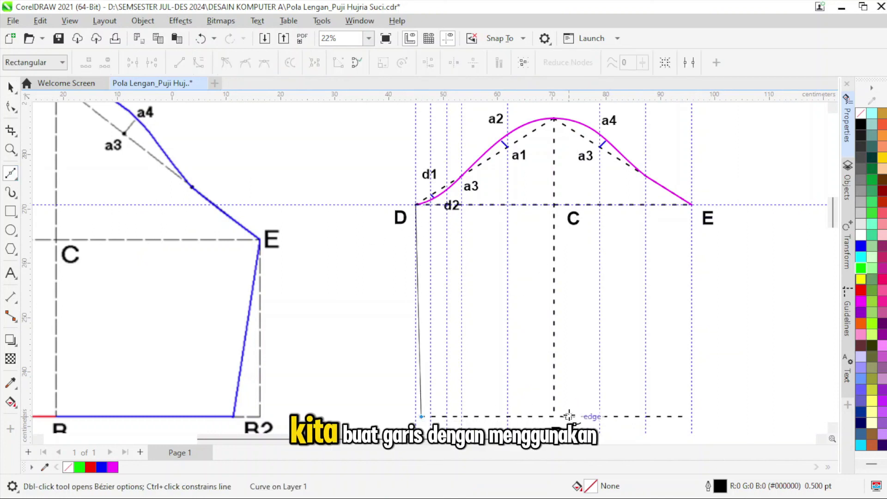
{"action": "scroll", "coordinate": [557, 416], "scroll_direction": "up", "scroll_amount": 5}
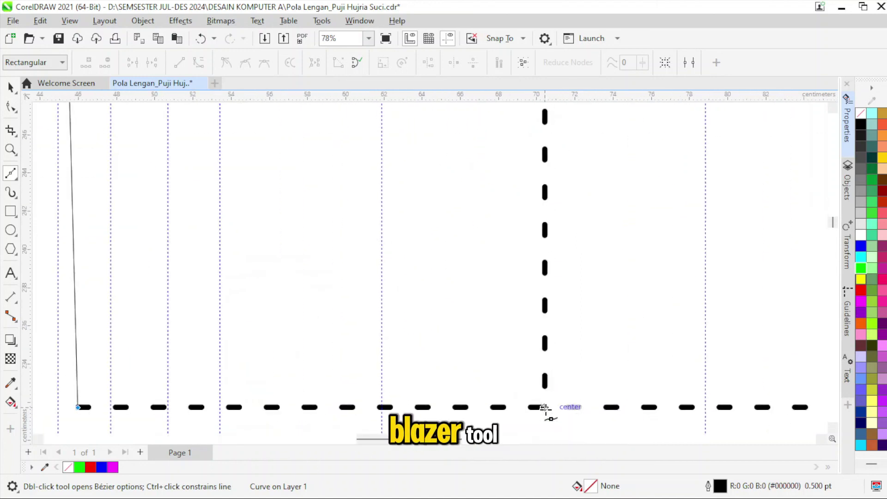
{"action": "scroll", "coordinate": [546, 409], "scroll_direction": "down", "scroll_amount": 5}
{"action": "scroll", "coordinate": [639, 401], "scroll_direction": "up", "scroll_amount": 4}
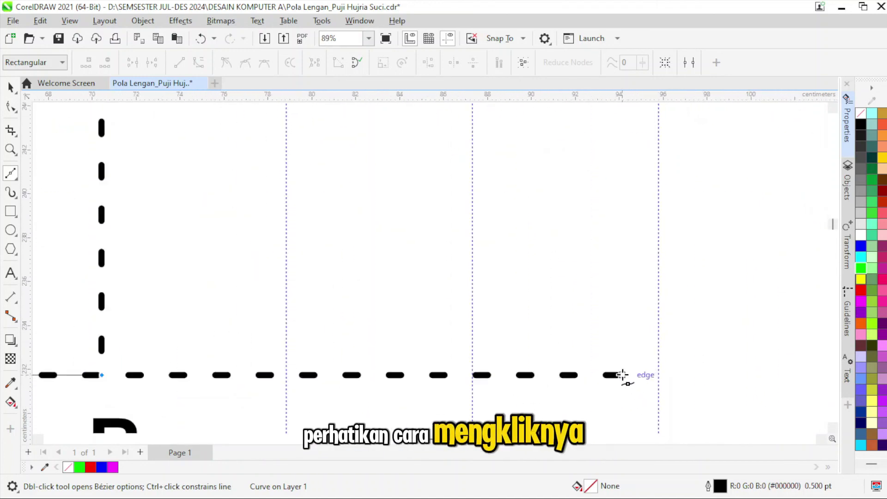
{"action": "scroll", "coordinate": [622, 377], "scroll_direction": "up", "scroll_amount": 1}
{"action": "scroll", "coordinate": [622, 377], "scroll_direction": "down", "scroll_amount": 3}
{"action": "scroll", "coordinate": [634, 285], "scroll_direction": "up", "scroll_amount": 4}
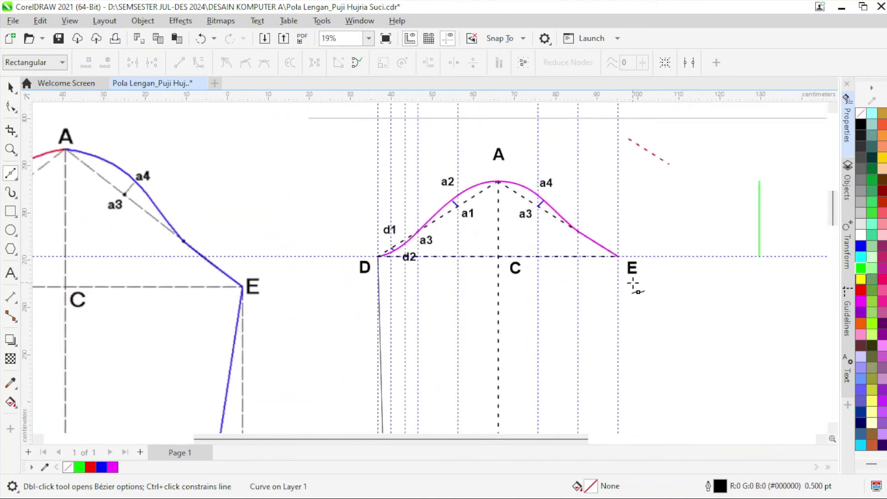
{"action": "scroll", "coordinate": [644, 180], "scroll_direction": "down", "scroll_amount": 5}
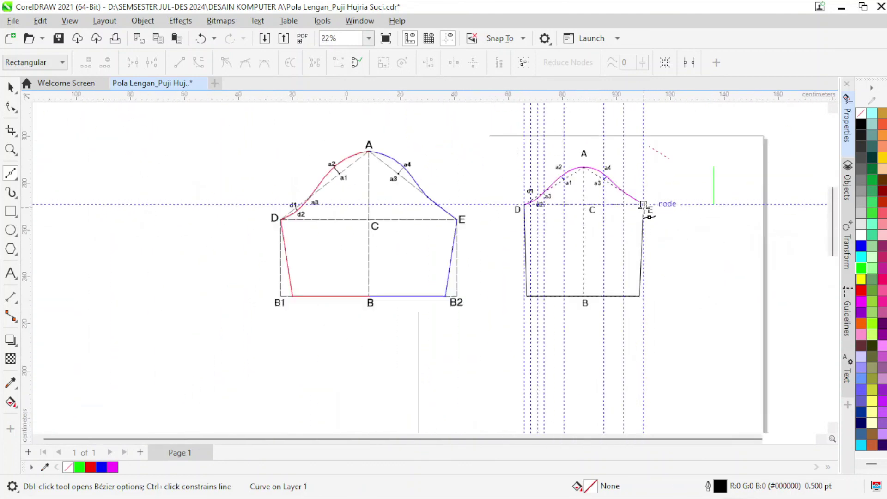
{"action": "scroll", "coordinate": [637, 241], "scroll_direction": "up", "scroll_amount": 2}
Step: Give the sleeve body outline a magenta colour and an 8 pt width, inspect the join at D, and clear the selection
{"action": "left_click", "coordinate": [10, 86]}
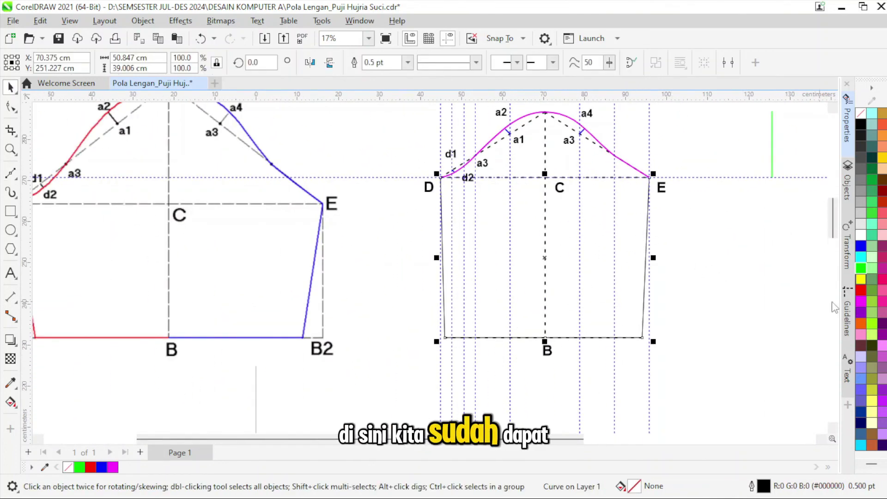
{"action": "right_click", "coordinate": [861, 301]}
{"action": "left_click", "coordinate": [799, 305]}
{"action": "left_click", "coordinate": [408, 62]}
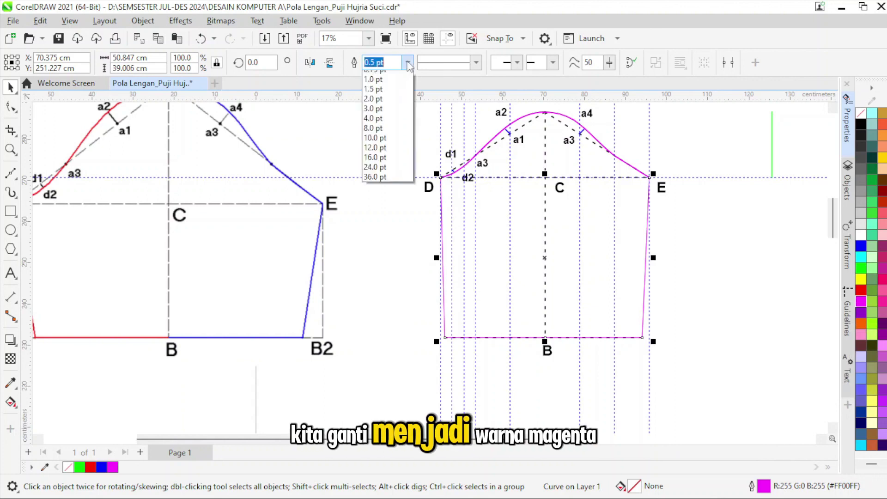
{"action": "left_click", "coordinate": [387, 160]}
{"action": "scroll", "coordinate": [455, 182], "scroll_direction": "up", "scroll_amount": 1}
{"action": "scroll", "coordinate": [454, 176], "scroll_direction": "up", "scroll_amount": 3}
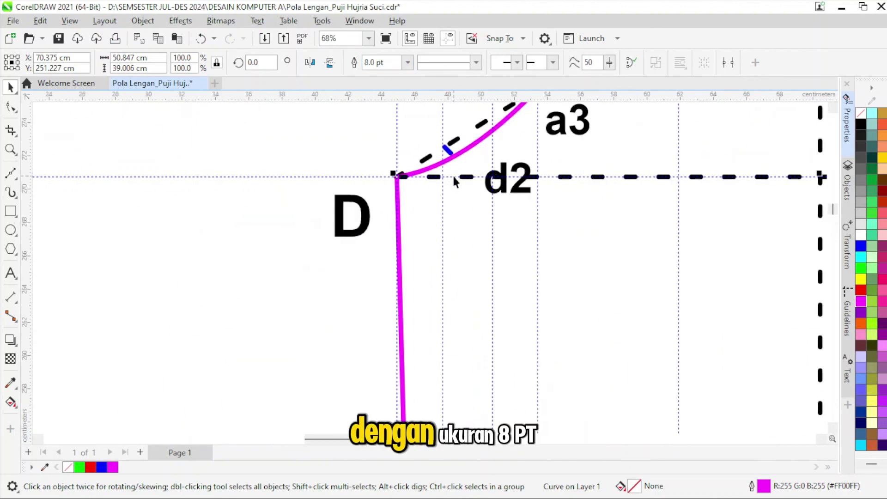
{"action": "scroll", "coordinate": [455, 182], "scroll_direction": "down", "scroll_amount": 5}
{"action": "scroll", "coordinate": [459, 204], "scroll_direction": "up", "scroll_amount": 1}
{"action": "scroll", "coordinate": [460, 204], "scroll_direction": "down", "scroll_amount": 1}
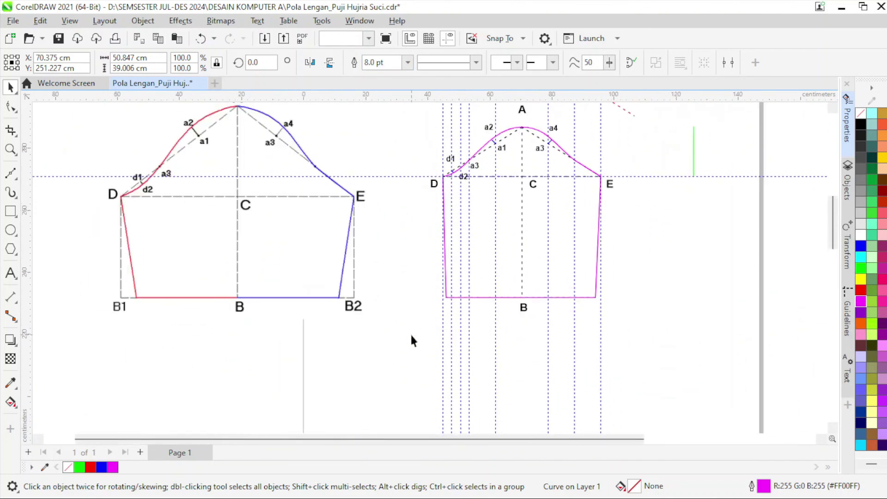
{"action": "left_click", "coordinate": [412, 341]}
Step: Copy the B label to the hem corner below E and change its text to B2
{"action": "scroll", "coordinate": [522, 307], "scroll_direction": "up", "scroll_amount": 1}
{"action": "left_click_drag", "start_coordinate": [522, 307], "coordinate": [650, 303]}
{"action": "double_click", "coordinate": [648, 301]}
{"action": "type", "text": "B2"}
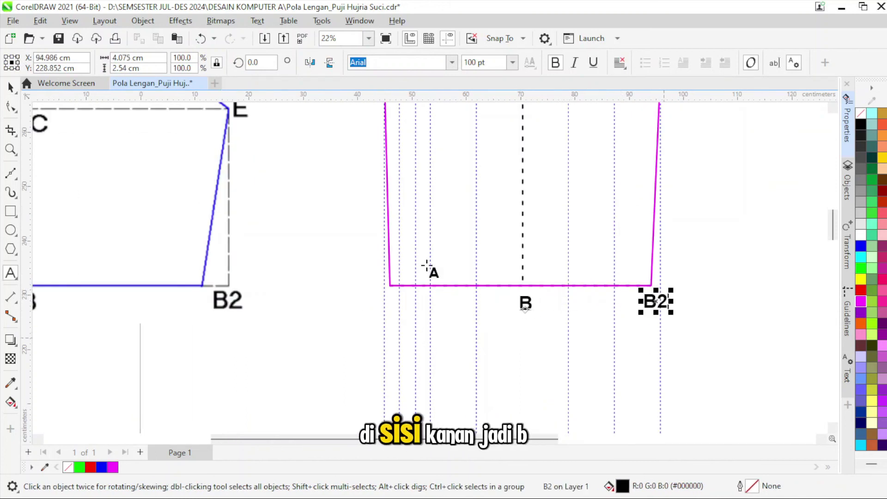
Step: Copy the B label to the hem corner below D, change its text to B1, and clear the selection
{"action": "left_click", "coordinate": [526, 303]}
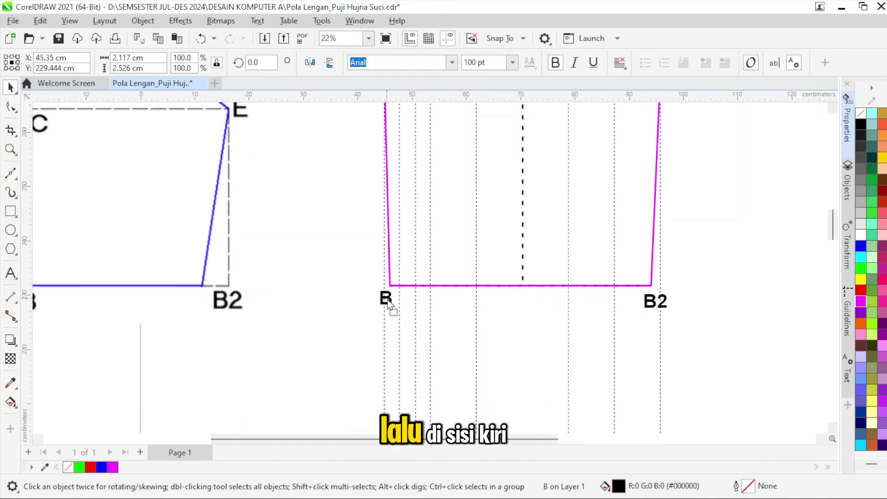
{"action": "left_click", "coordinate": [11, 274]}
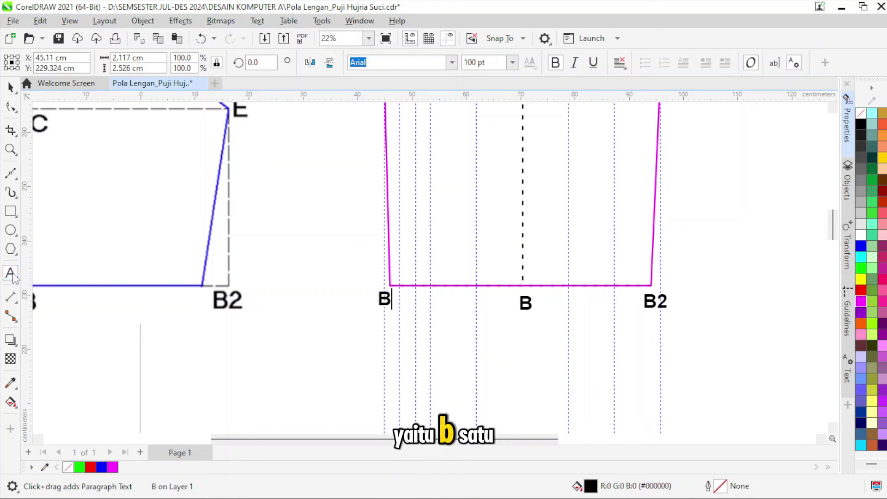
{"action": "left_click", "coordinate": [10, 87]}
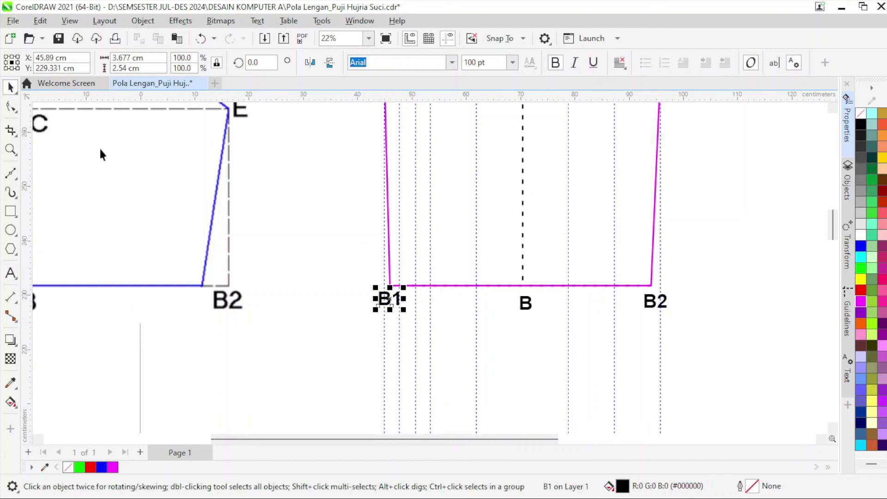
{"action": "left_click", "coordinate": [344, 257]}
Step: Hide the guidelines around the finished sleeve pattern
{"action": "scroll", "coordinate": [471, 198], "scroll_direction": "down", "scroll_amount": 3}
{"action": "scroll", "coordinate": [465, 138], "scroll_direction": "down", "scroll_amount": 2}
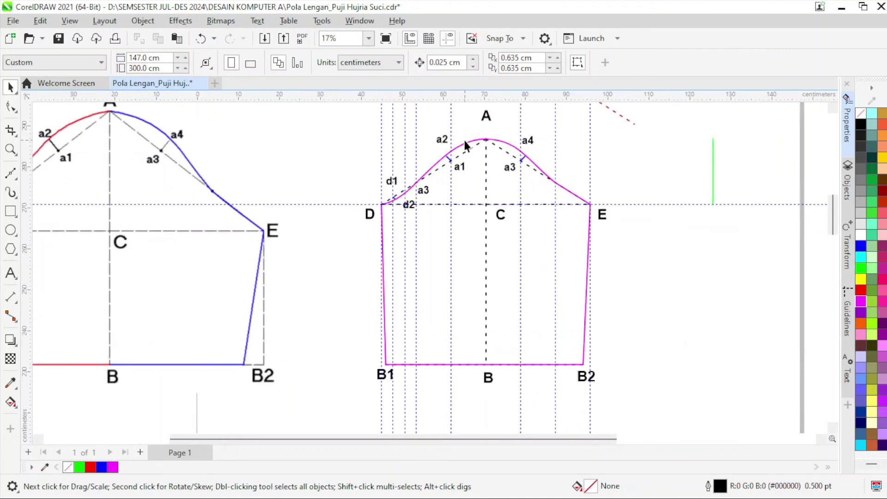
{"action": "scroll", "coordinate": [478, 127], "scroll_direction": "up", "scroll_amount": 1}
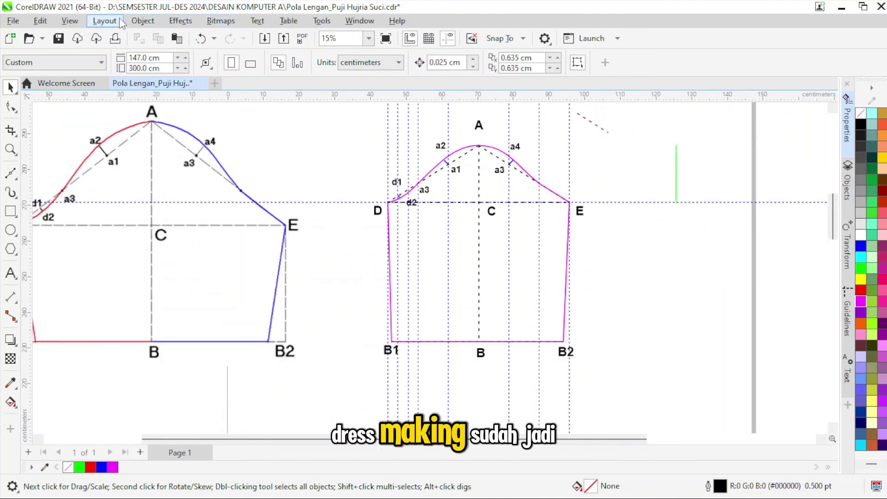
{"action": "left_click", "coordinate": [70, 20]}
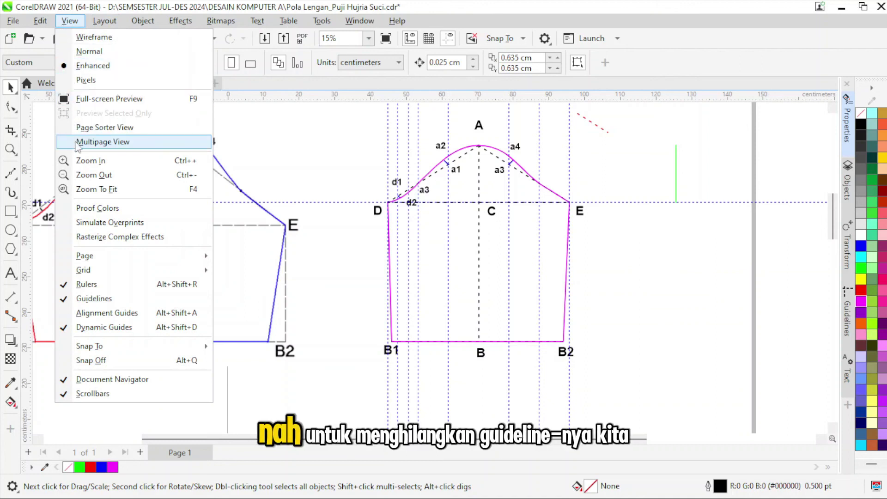
{"action": "left_click", "coordinate": [76, 298]}
Step: Move the reference sleeve image off the page, farther away from the drafted pattern
{"action": "scroll", "coordinate": [208, 278], "scroll_direction": "down", "scroll_amount": 1}
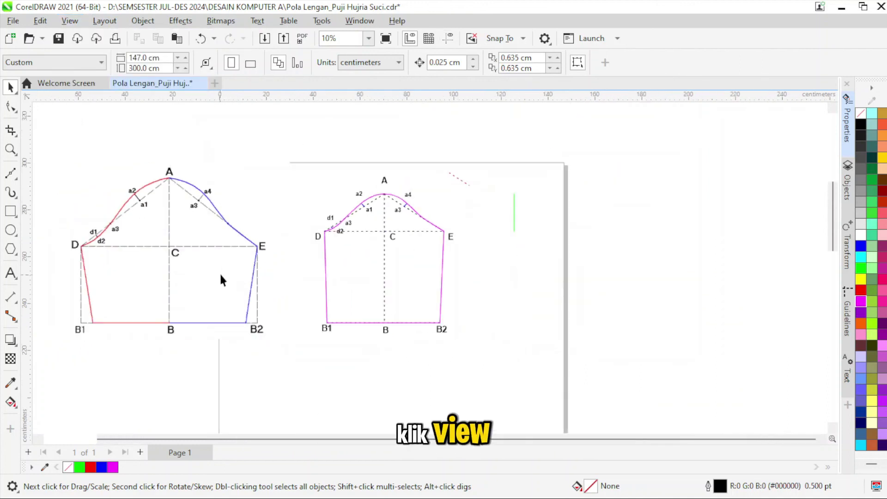
{"action": "left_click", "coordinate": [224, 266]}
{"action": "left_click_drag", "start_coordinate": [296, 346], "coordinate": [248, 319]}
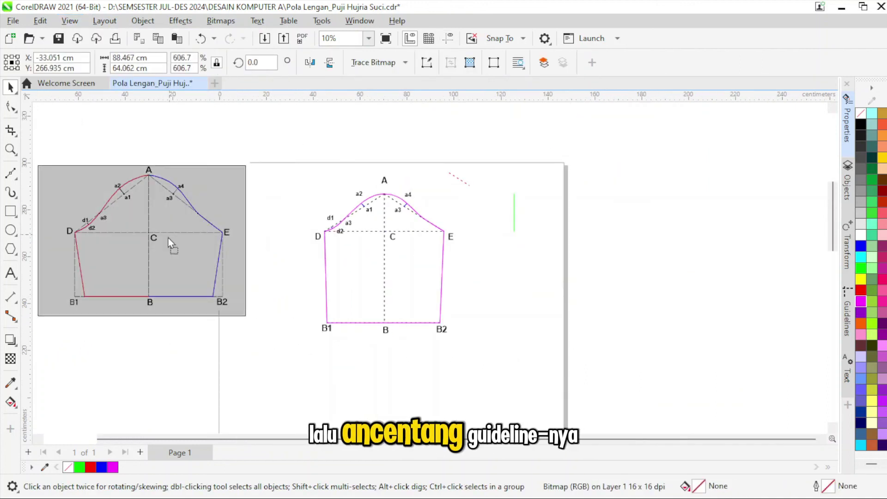
{"action": "left_click_drag", "start_coordinate": [172, 243], "coordinate": [142, 234]}
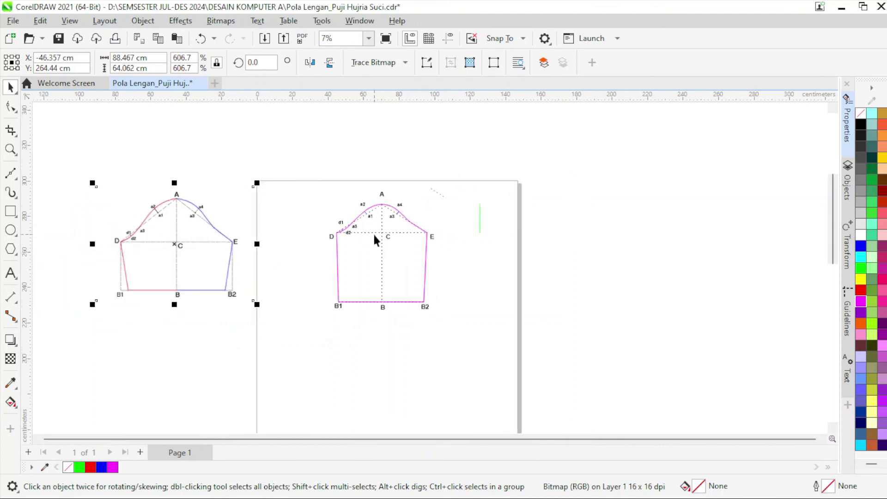
Step: Show the guidelines over the sleeve pattern again, and hide them once more
{"action": "scroll", "coordinate": [349, 256], "scroll_direction": "up", "scroll_amount": 1}
{"action": "scroll", "coordinate": [351, 252], "scroll_direction": "down", "scroll_amount": 1}
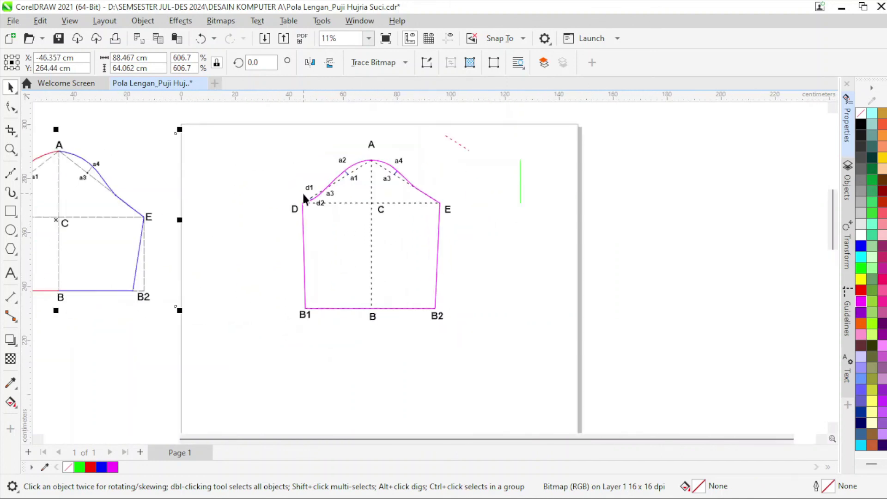
{"action": "scroll", "coordinate": [302, 192], "scroll_direction": "up", "scroll_amount": 2}
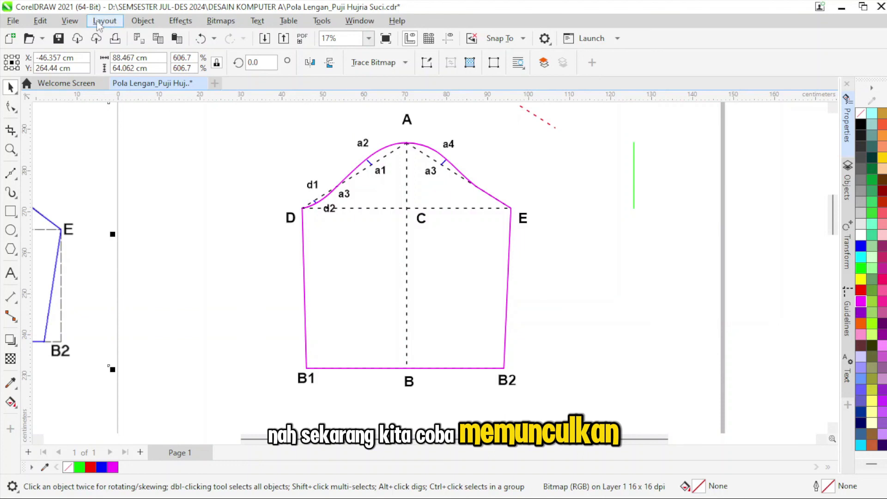
{"action": "left_click", "coordinate": [69, 21]}
{"action": "left_click", "coordinate": [94, 298]}
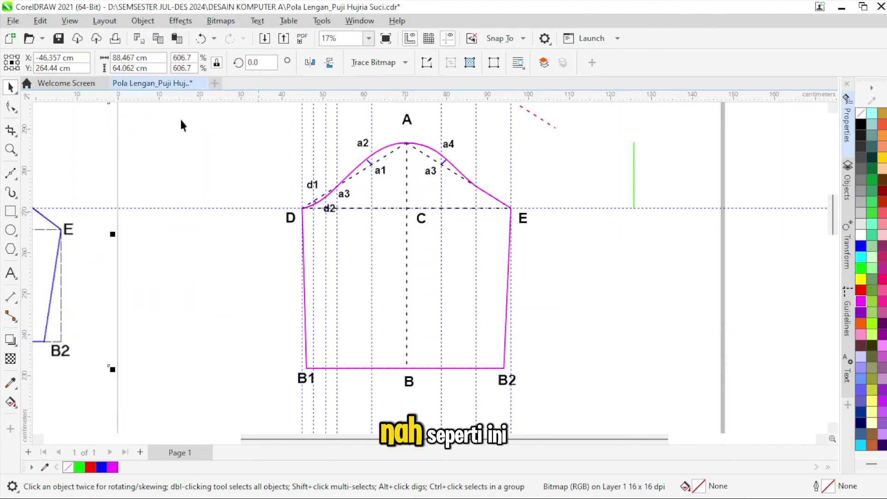
{"action": "left_click", "coordinate": [81, 24]}
{"action": "left_click", "coordinate": [83, 300]}
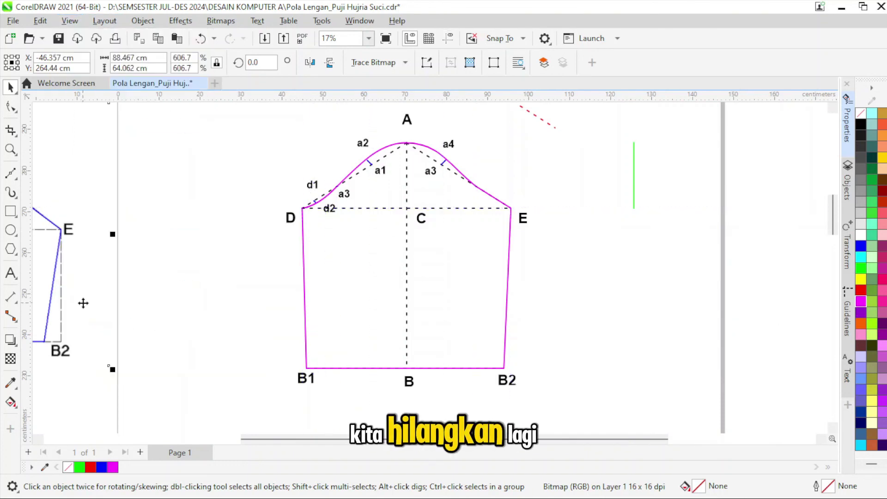